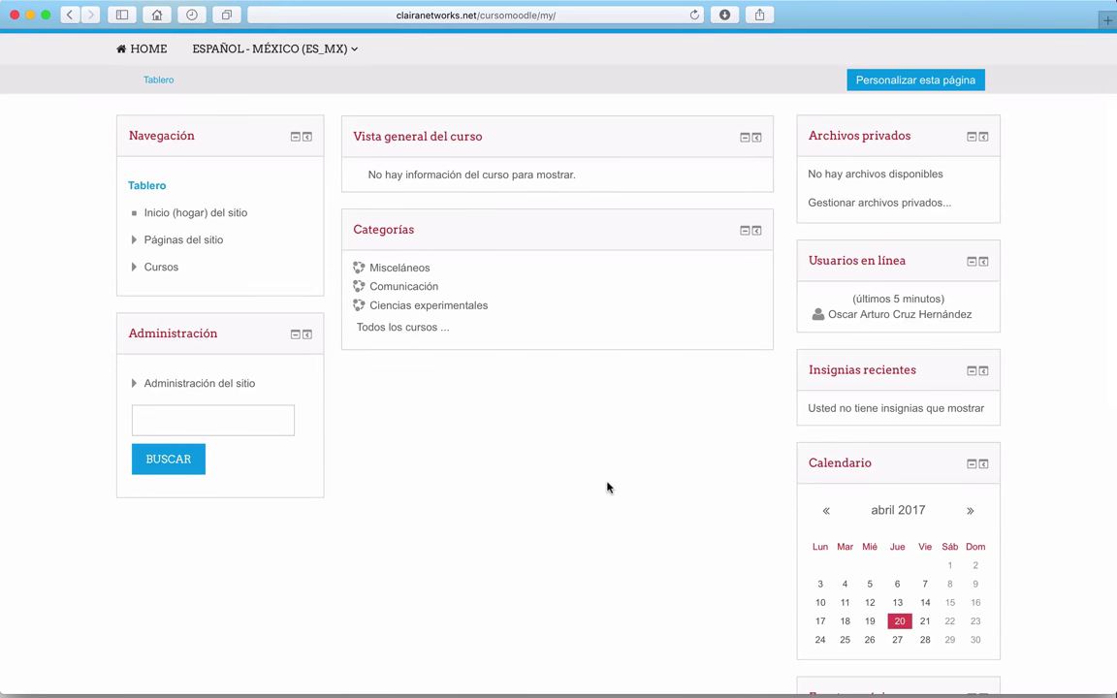
Open the form for adding a course category from the site administration's course settings.
{"action": "scroll", "coordinate": [607, 487], "scroll_direction": "up", "scroll_amount": 3}
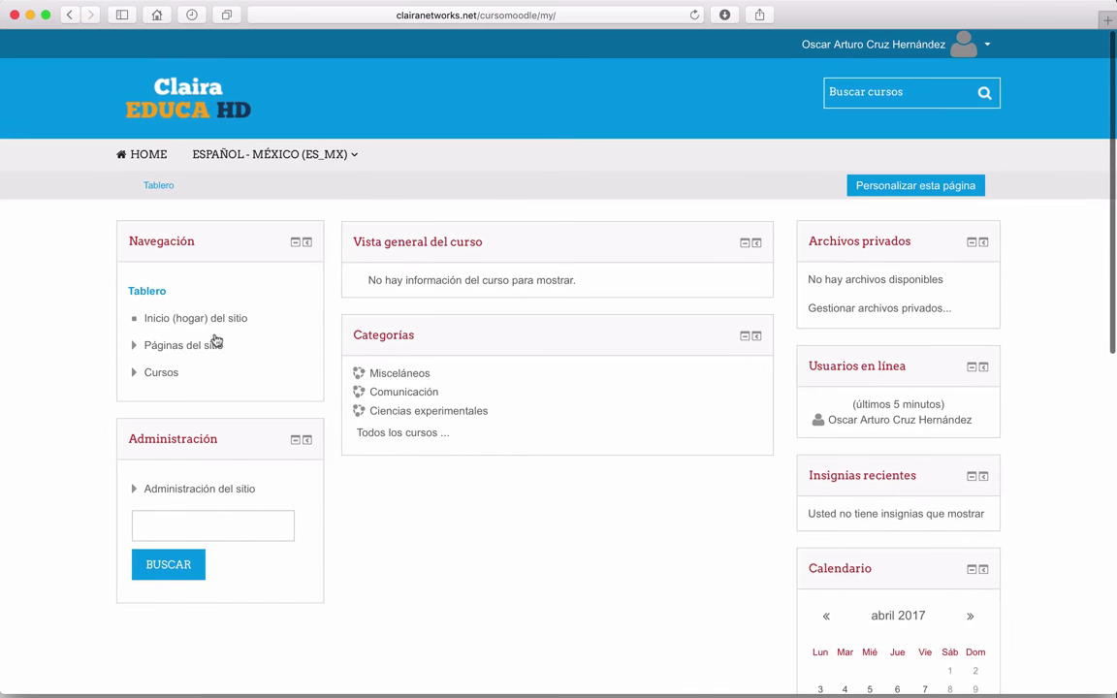
{"action": "left_click", "coordinate": [210, 492]}
{"action": "scroll", "coordinate": [105, 484], "scroll_direction": "down", "scroll_amount": 5}
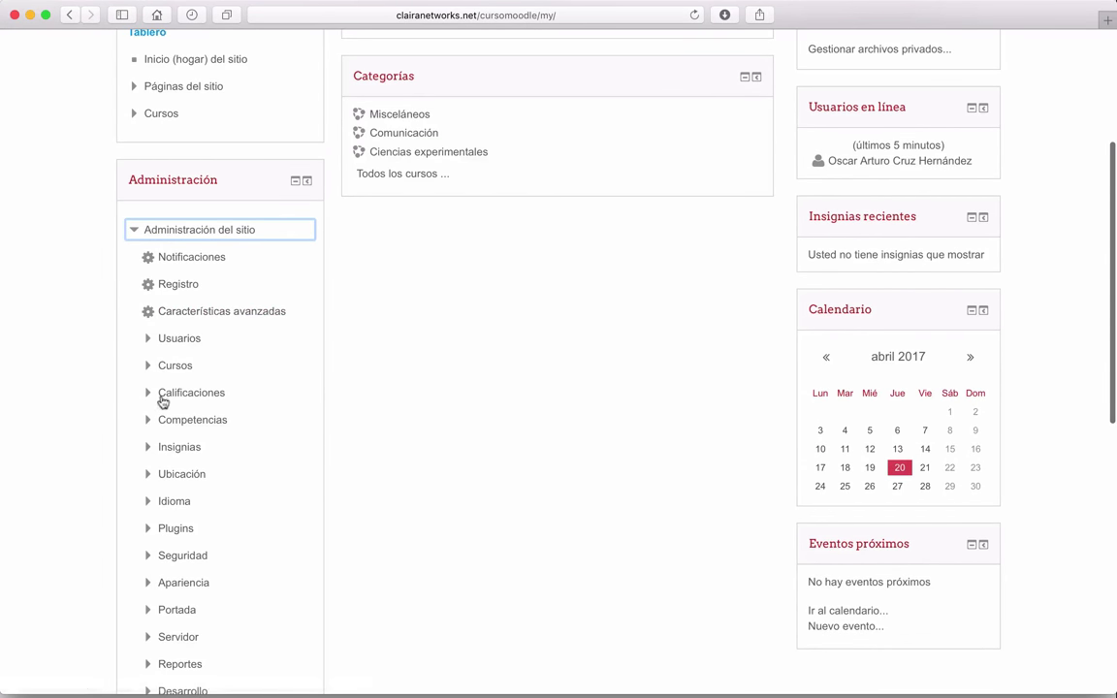
{"action": "left_click", "coordinate": [194, 367]}
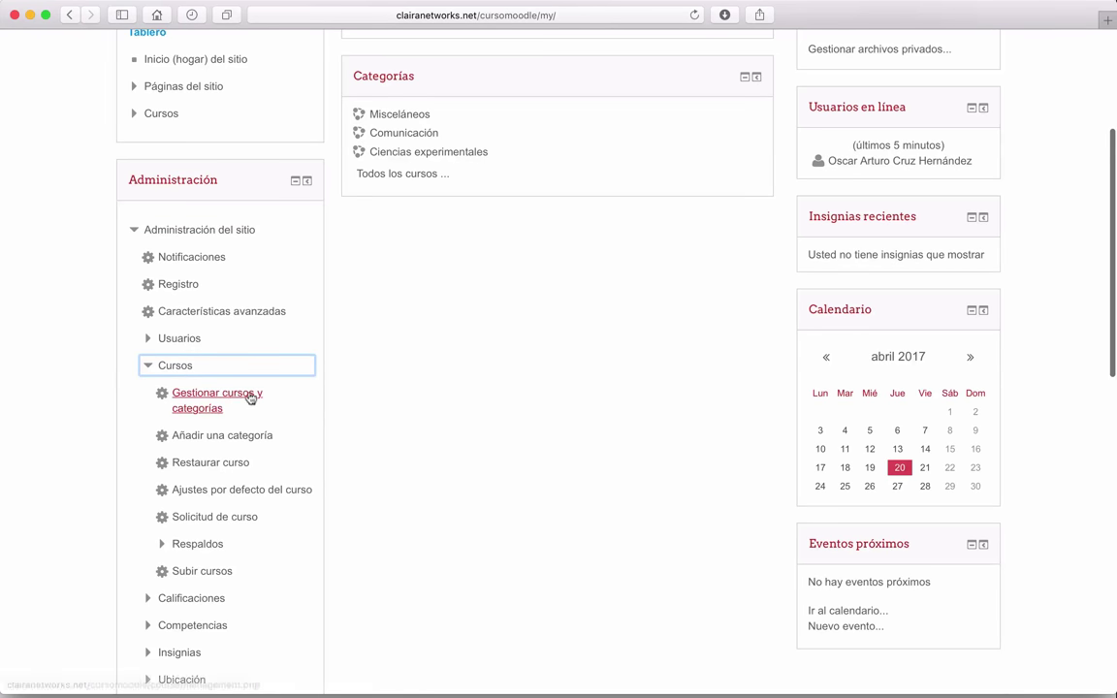
{"action": "left_click", "coordinate": [202, 436]}
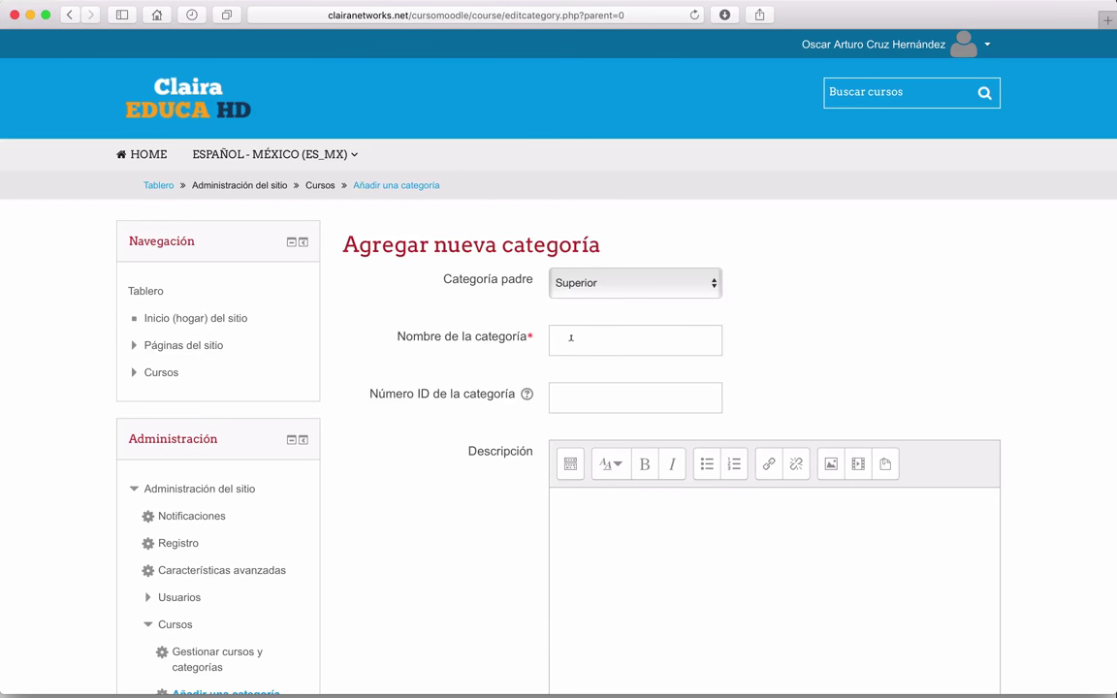
Name the new top-level category Moodle.net and create it.
{"action": "left_click", "coordinate": [570, 337]}
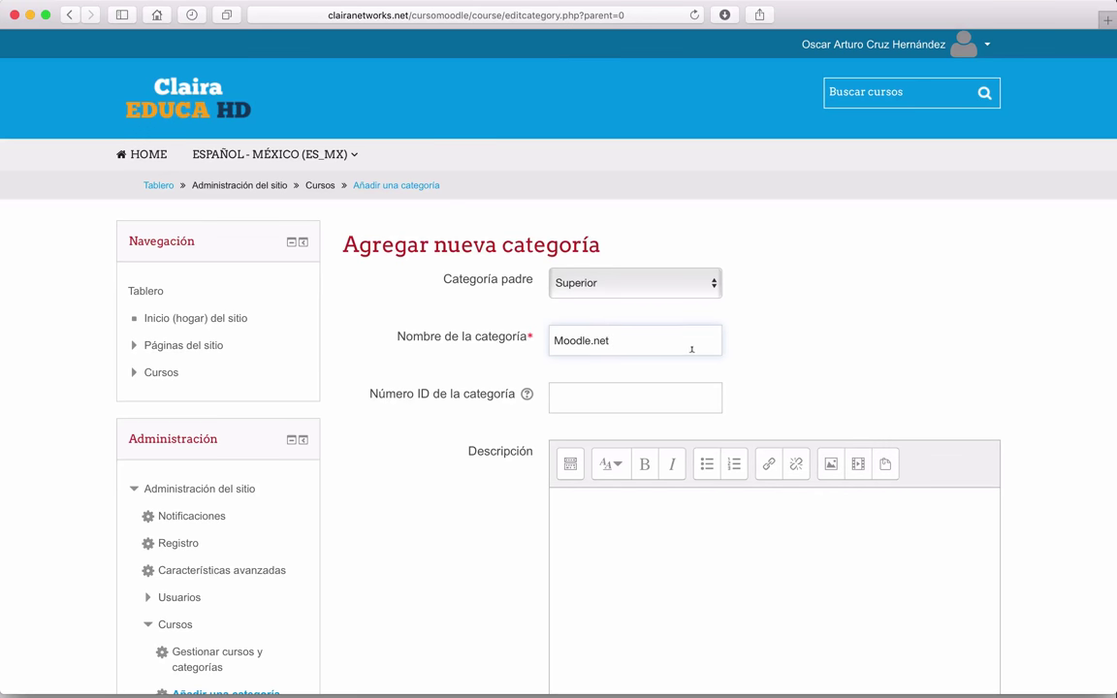
{"action": "scroll", "coordinate": [814, 375], "scroll_direction": "down", "scroll_amount": 5}
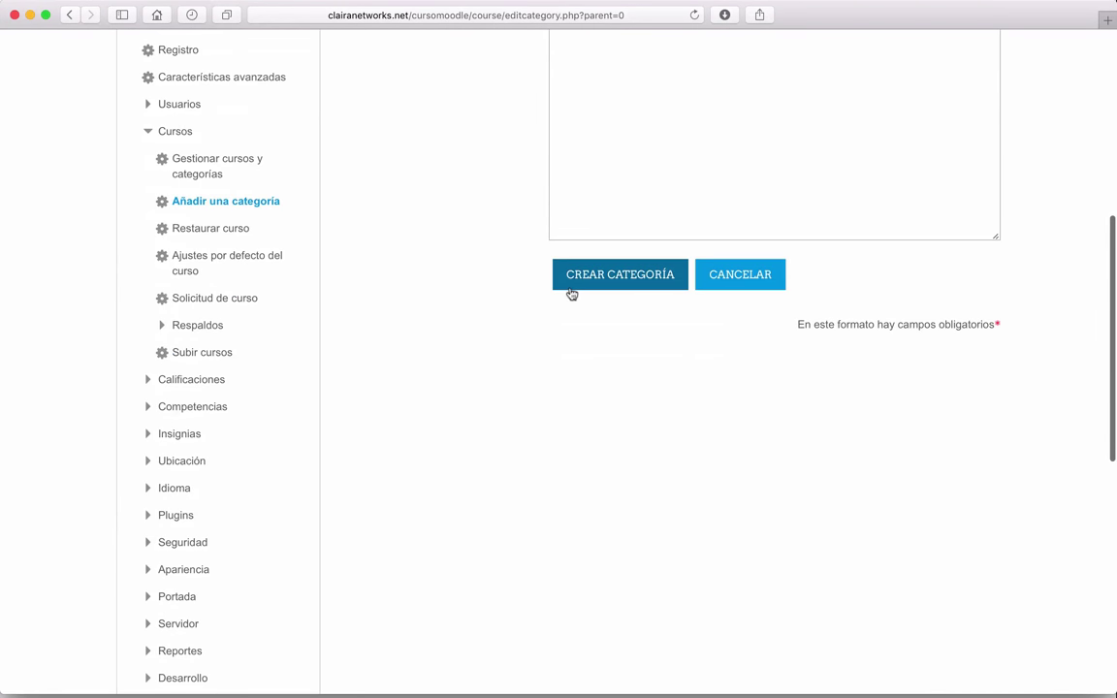
{"action": "left_click", "coordinate": [571, 291]}
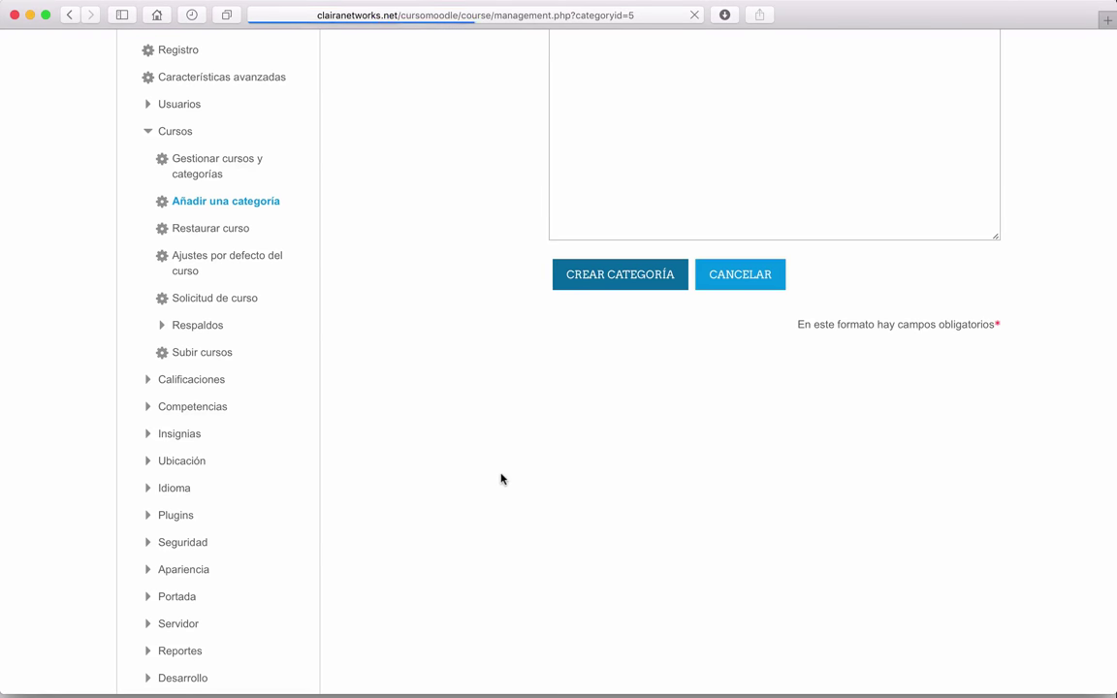
Open the course restore page for the Moodle.net category.
{"action": "scroll", "coordinate": [73, 507], "scroll_direction": "down", "scroll_amount": 4}
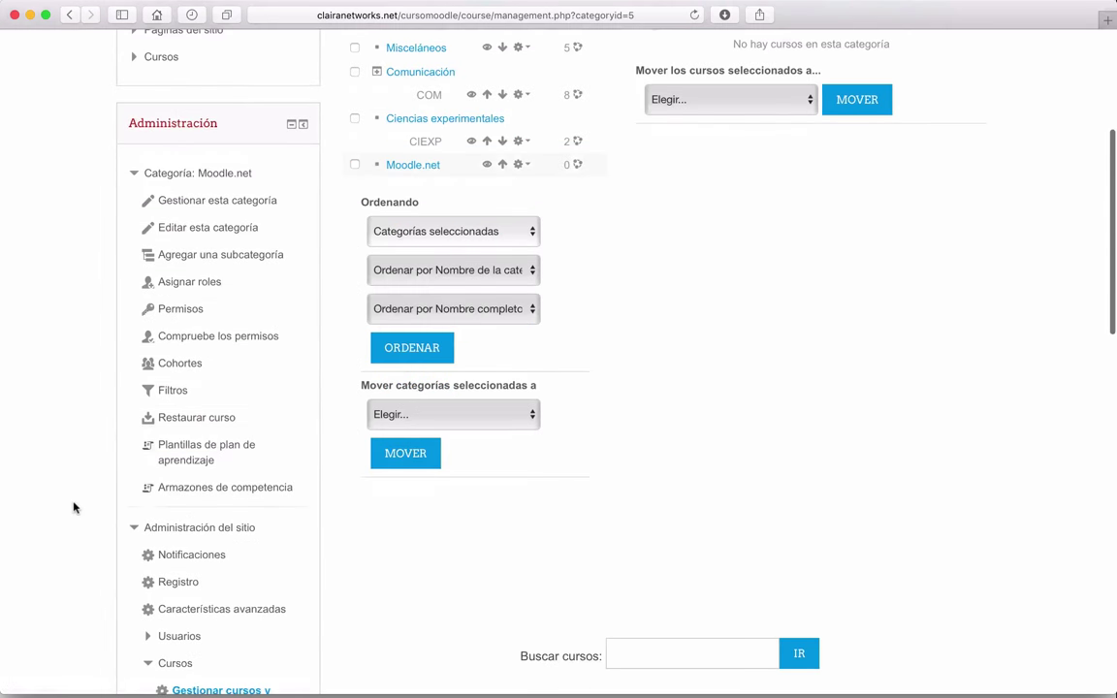
{"action": "scroll", "coordinate": [725, 371], "scroll_direction": "up", "scroll_amount": 1}
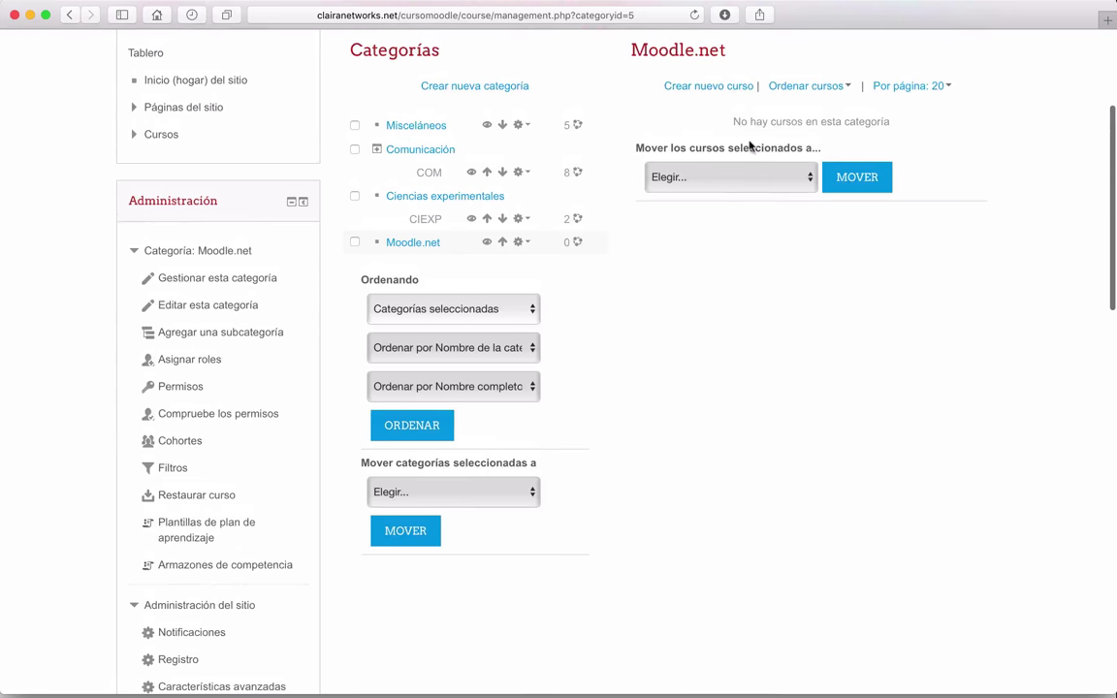
{"action": "scroll", "coordinate": [730, 289], "scroll_direction": "up", "scroll_amount": 1}
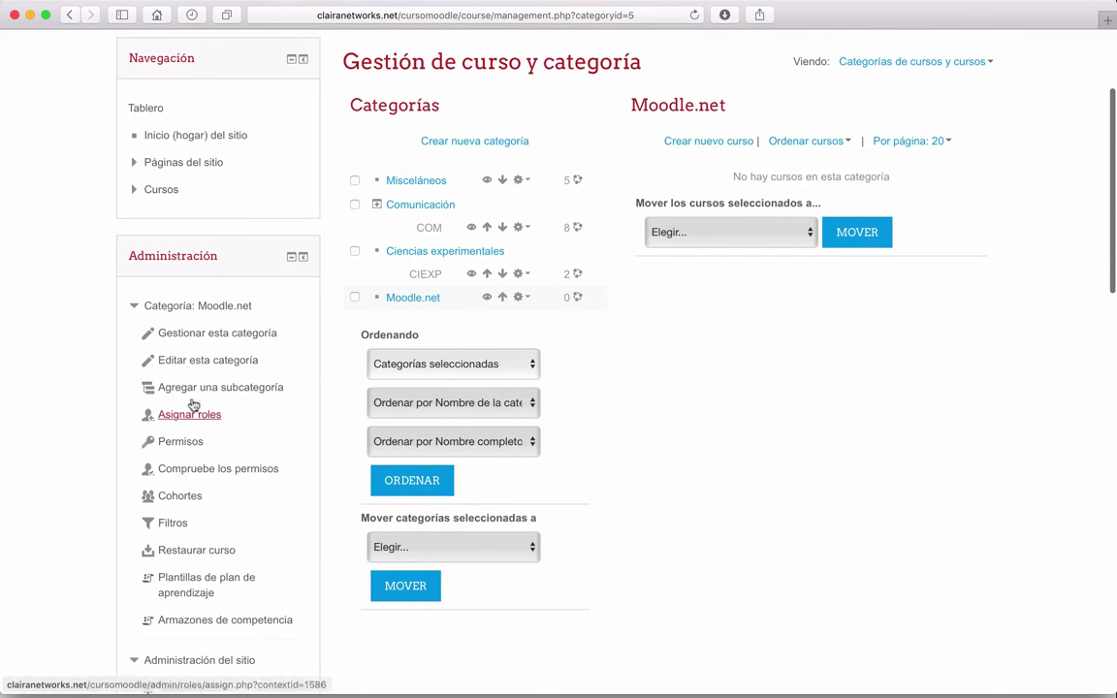
{"action": "left_click", "coordinate": [196, 557]}
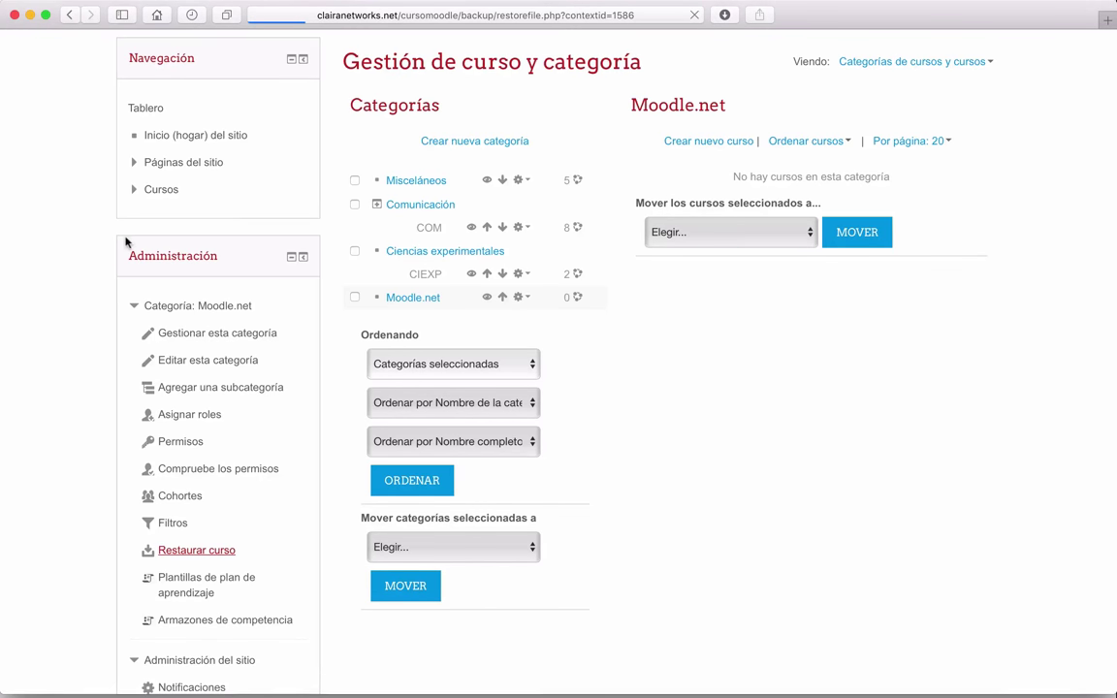
Upload the backup file Learn_with_Moodle.mbz from the Descargas folder and start restoring it.
{"action": "scroll", "coordinate": [824, 373], "scroll_direction": "down", "scroll_amount": 2}
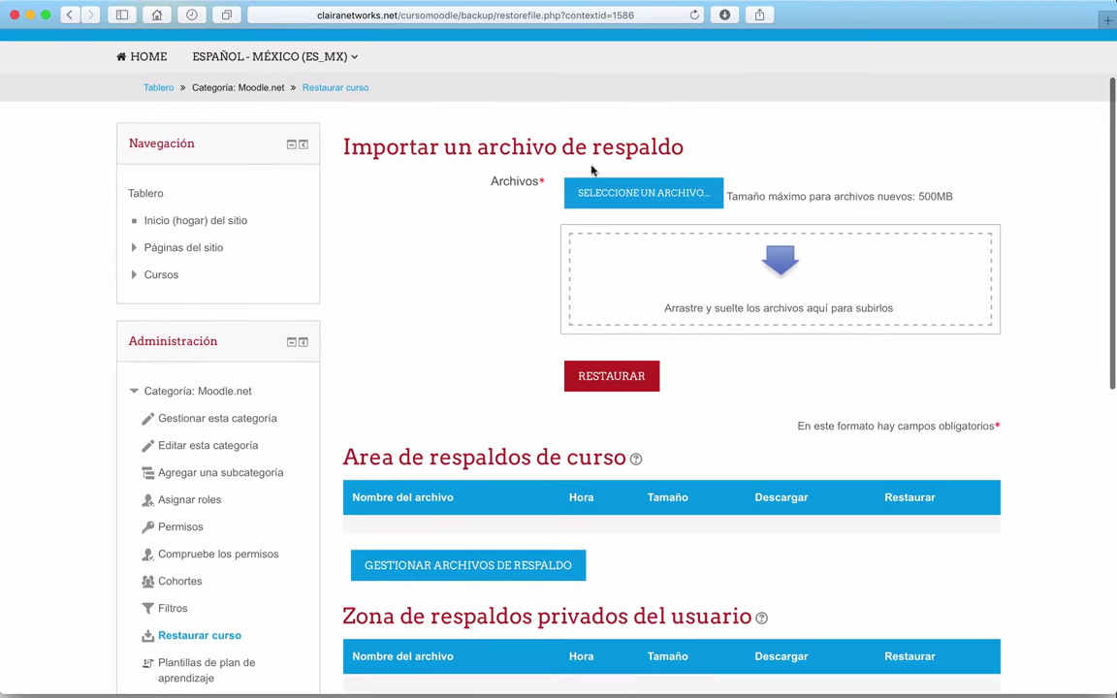
{"action": "left_click", "coordinate": [648, 197]}
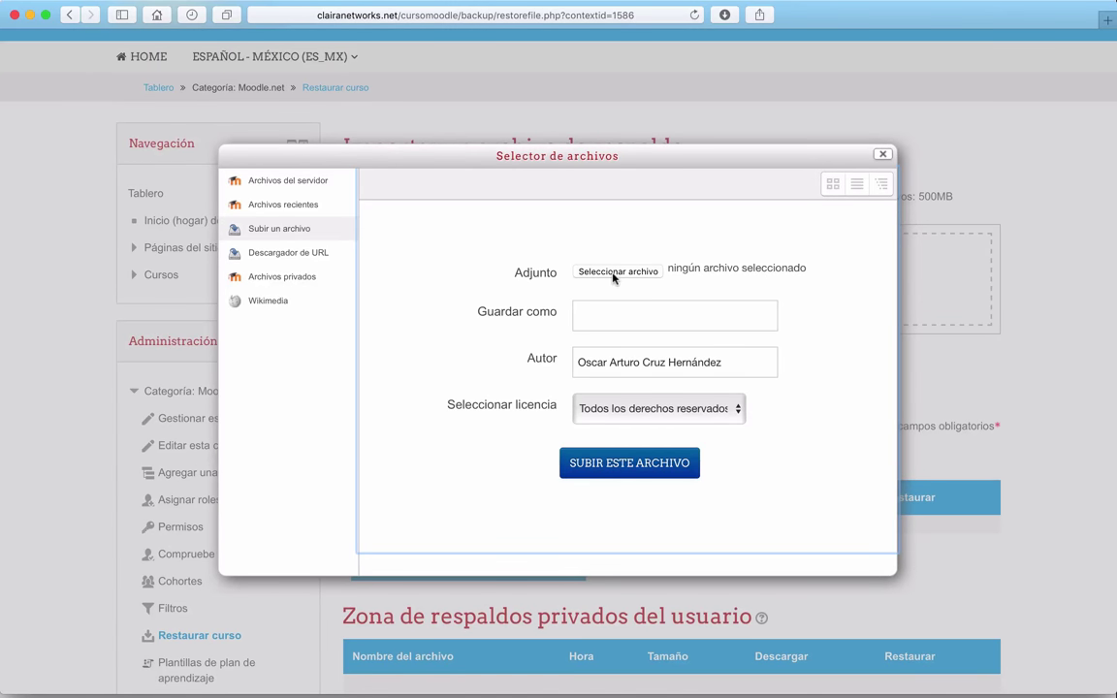
{"action": "left_click", "coordinate": [615, 272]}
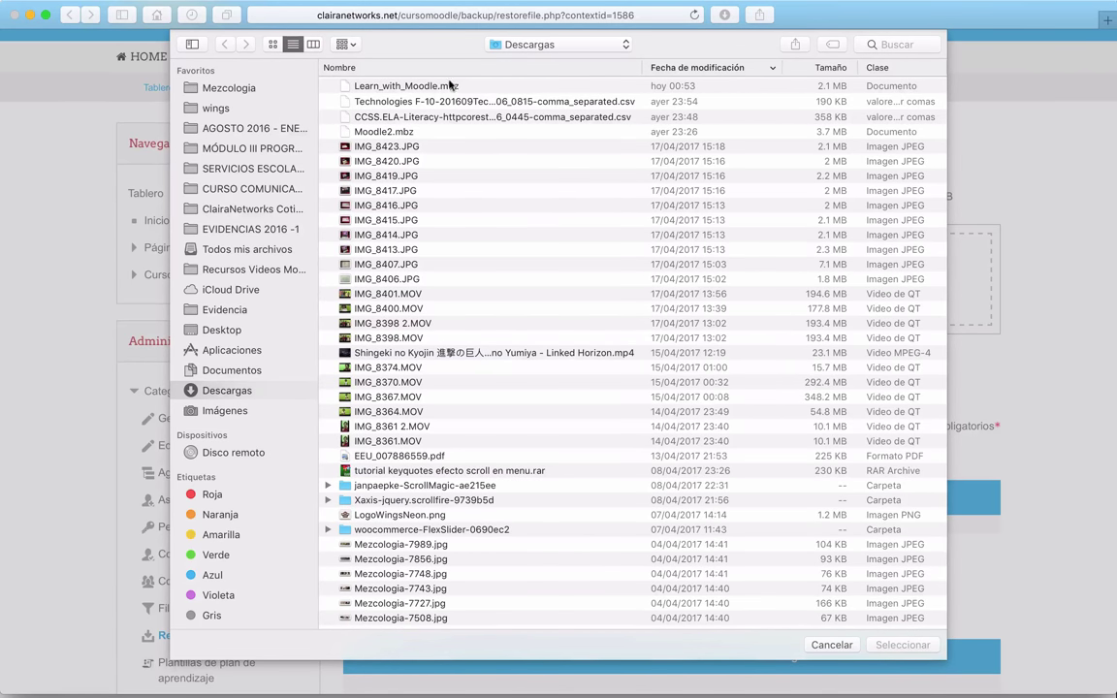
{"action": "left_click", "coordinate": [428, 85]}
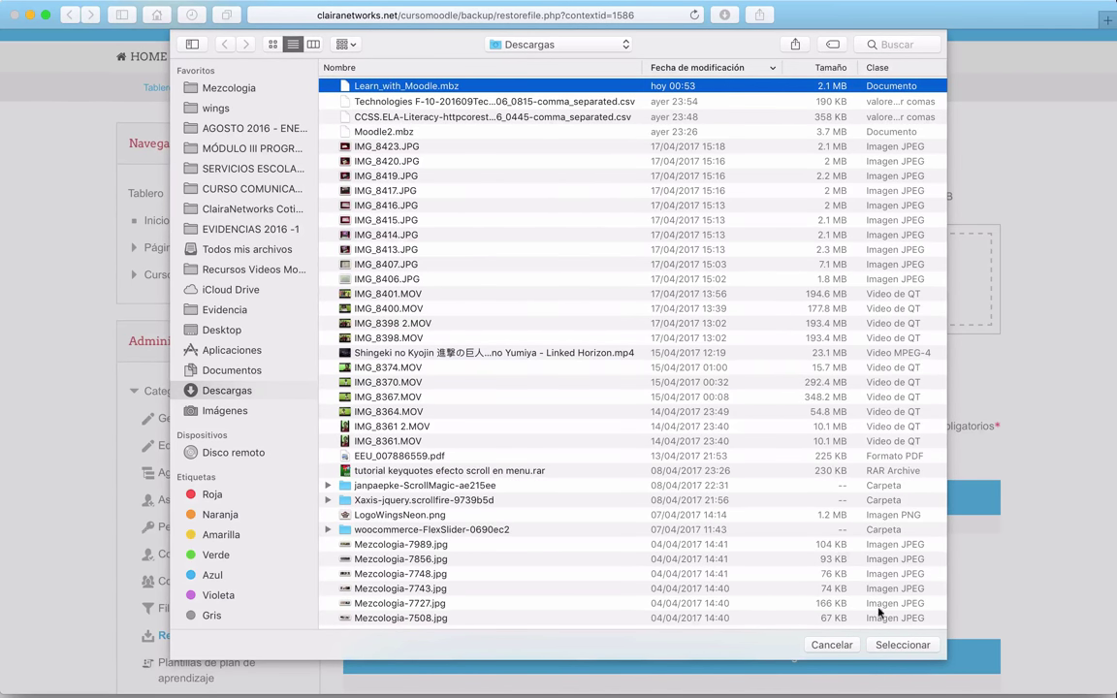
{"action": "left_click", "coordinate": [890, 646]}
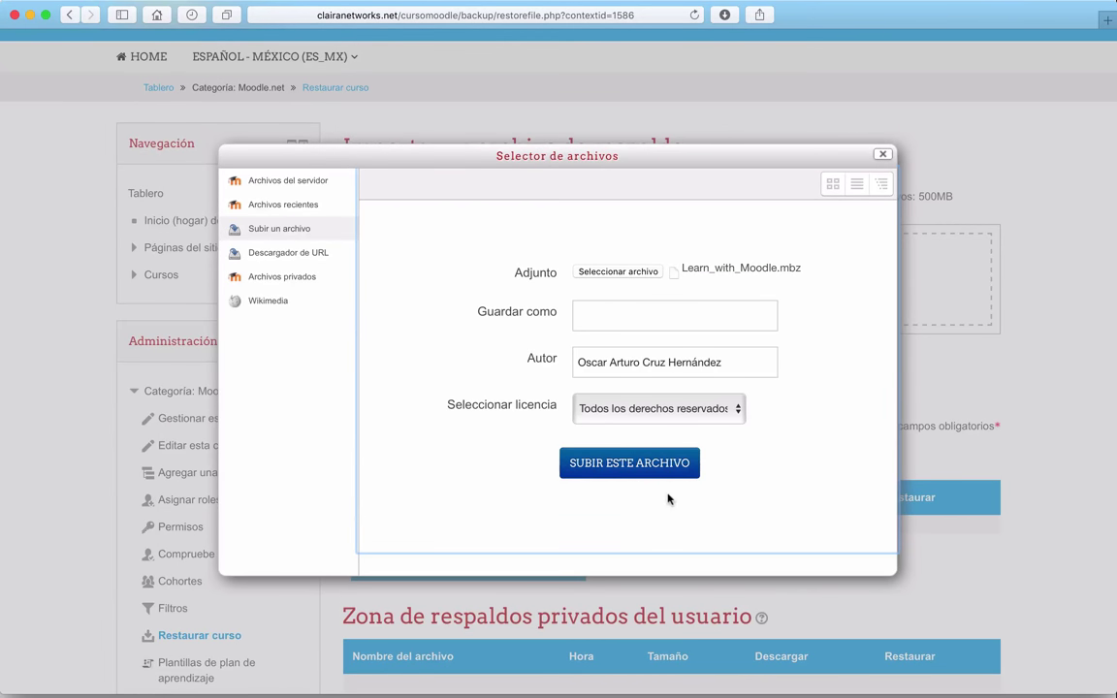
{"action": "left_click", "coordinate": [624, 466]}
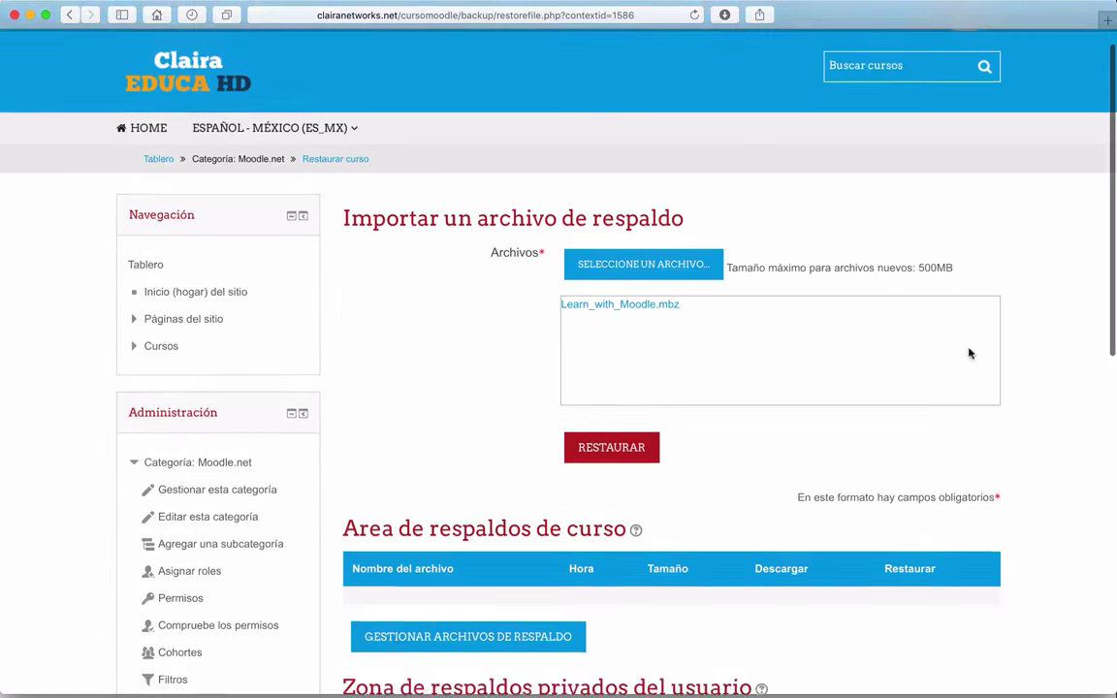
{"action": "scroll", "coordinate": [427, 341], "scroll_direction": "down", "scroll_amount": 1}
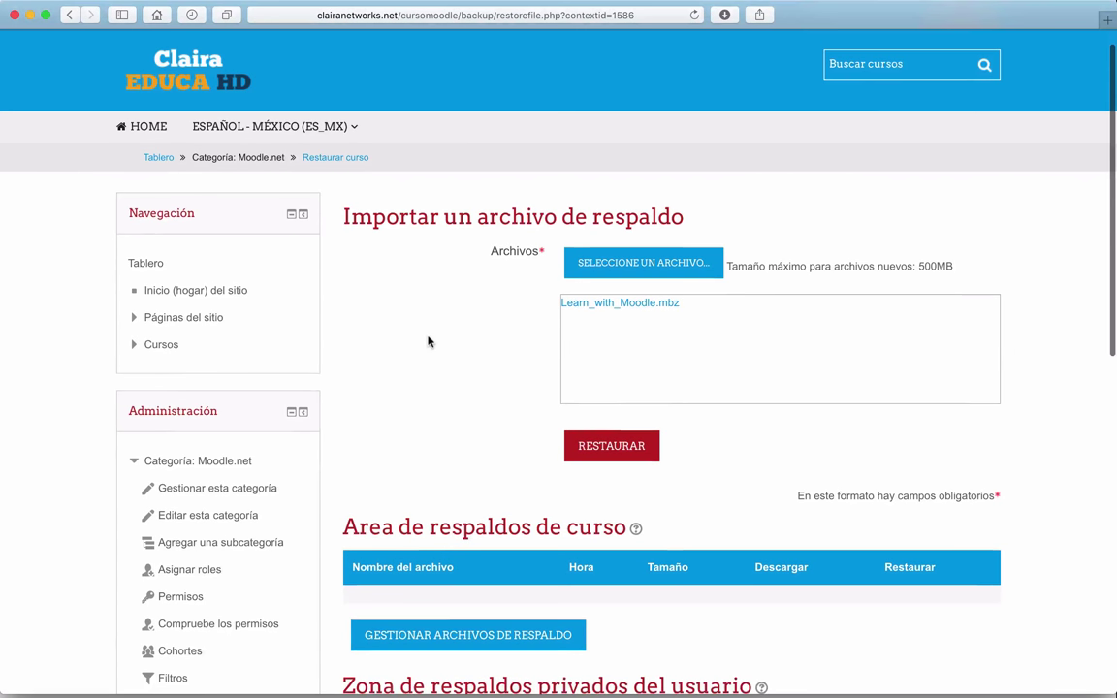
{"action": "left_click", "coordinate": [599, 444]}
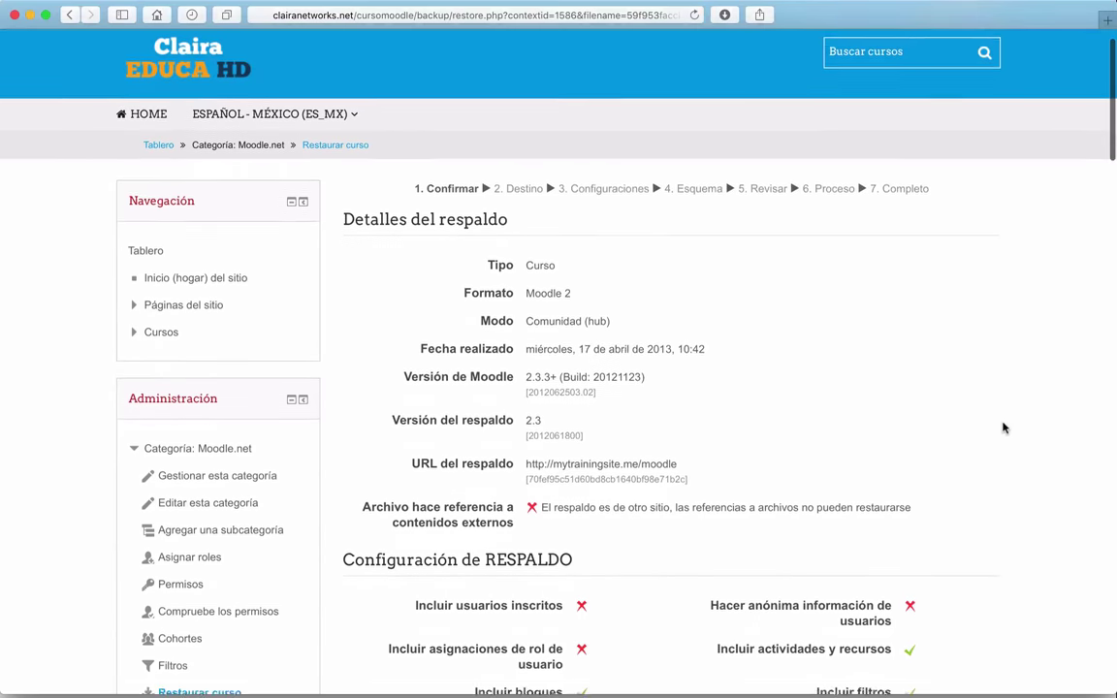
Examine the backup's details, such as its Moodle version and source URL, and the settings showing what it includes.
{"action": "scroll", "coordinate": [1004, 428], "scroll_direction": "down", "scroll_amount": 2}
{"action": "scroll", "coordinate": [1003, 424], "scroll_direction": "down", "scroll_amount": 5}
{"action": "scroll", "coordinate": [1004, 424], "scroll_direction": "up", "scroll_amount": 6}
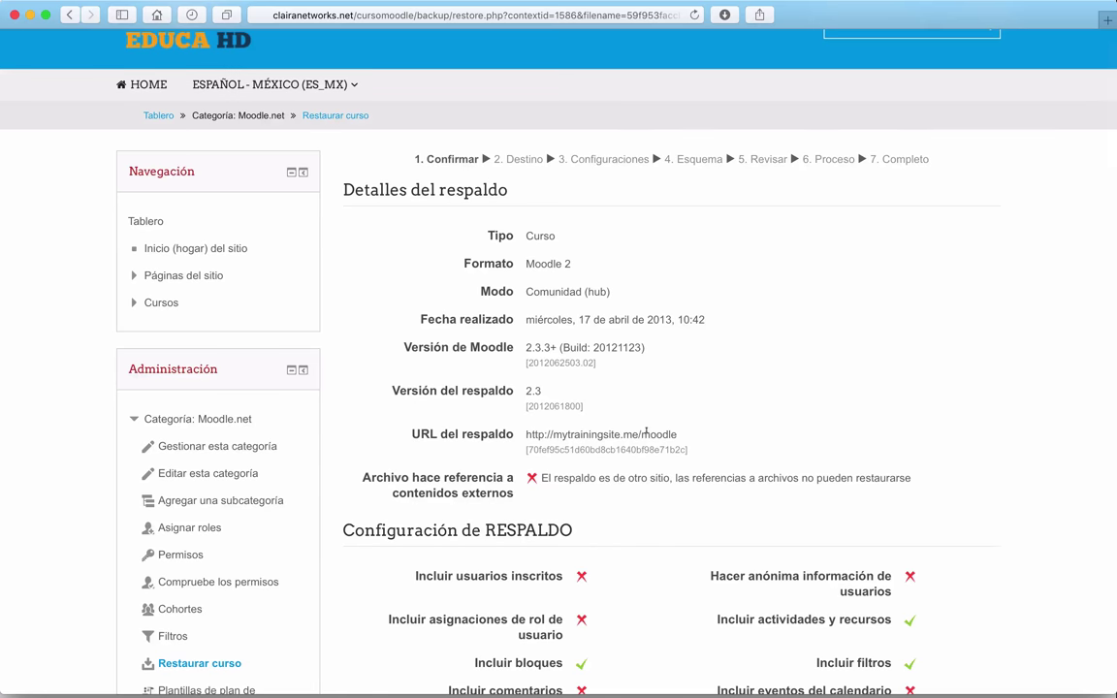
{"action": "scroll", "coordinate": [641, 446], "scroll_direction": "down", "scroll_amount": 2}
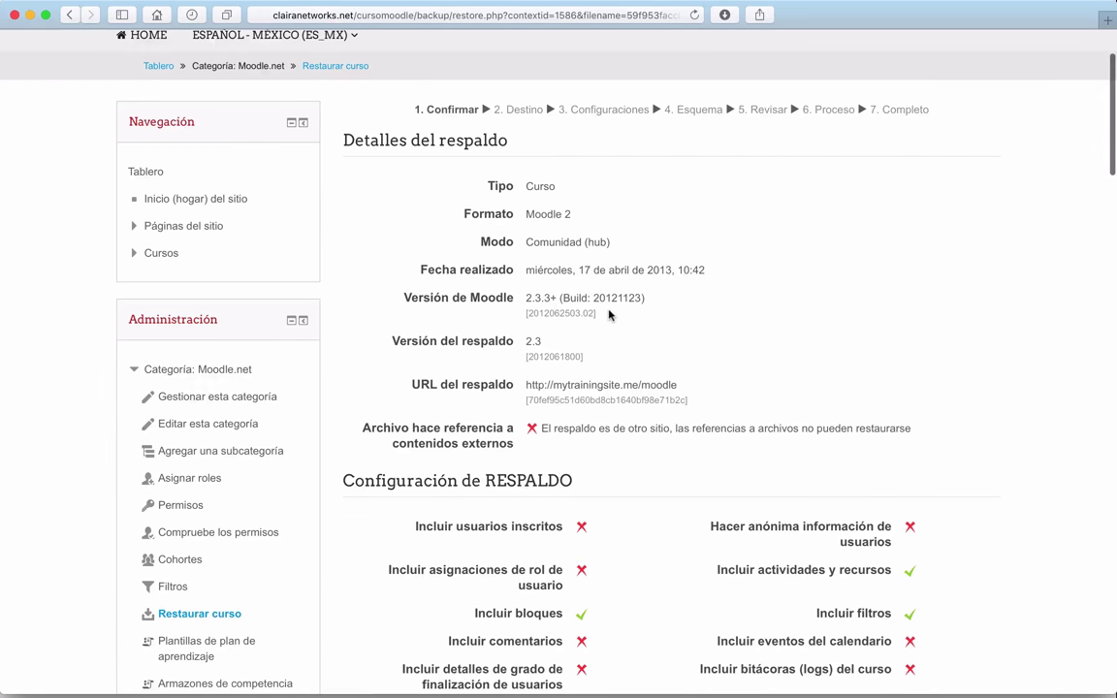
{"action": "scroll", "coordinate": [609, 315], "scroll_direction": "down", "scroll_amount": 2}
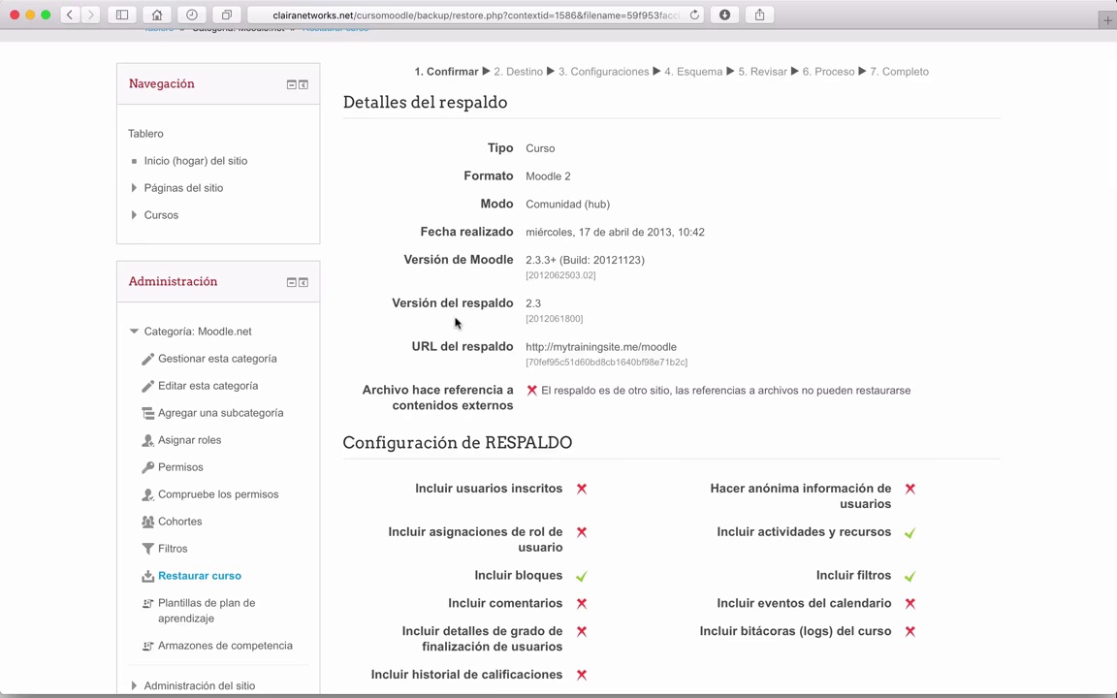
{"action": "scroll", "coordinate": [455, 322], "scroll_direction": "down", "scroll_amount": 1}
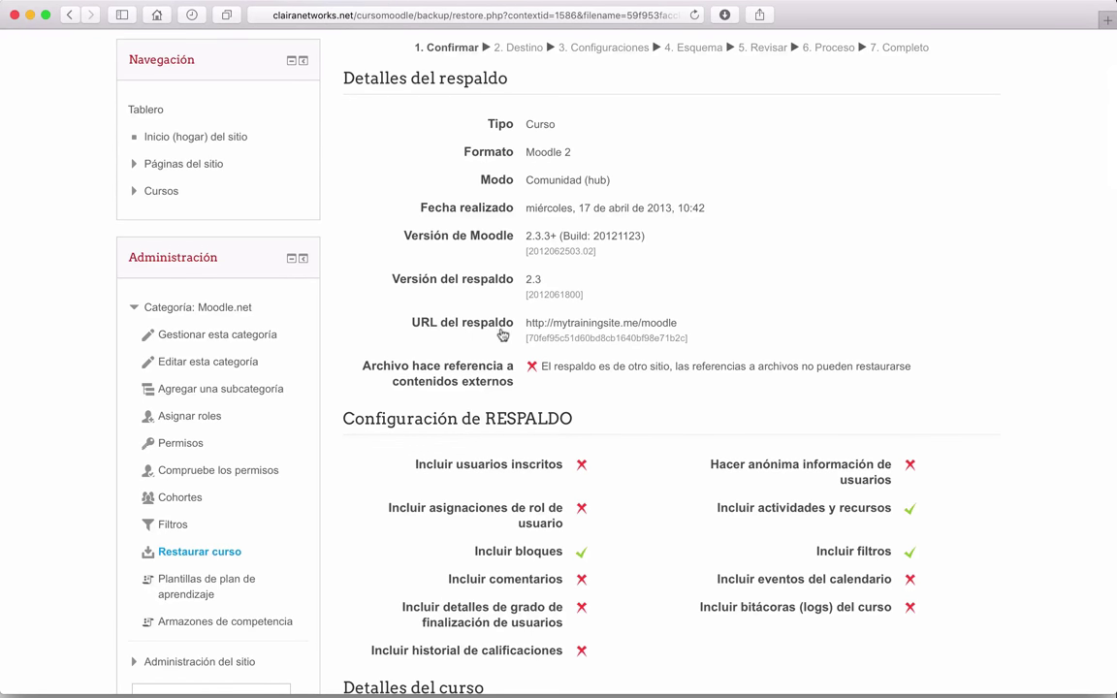
{"action": "scroll", "coordinate": [651, 322], "scroll_direction": "down", "scroll_amount": 5}
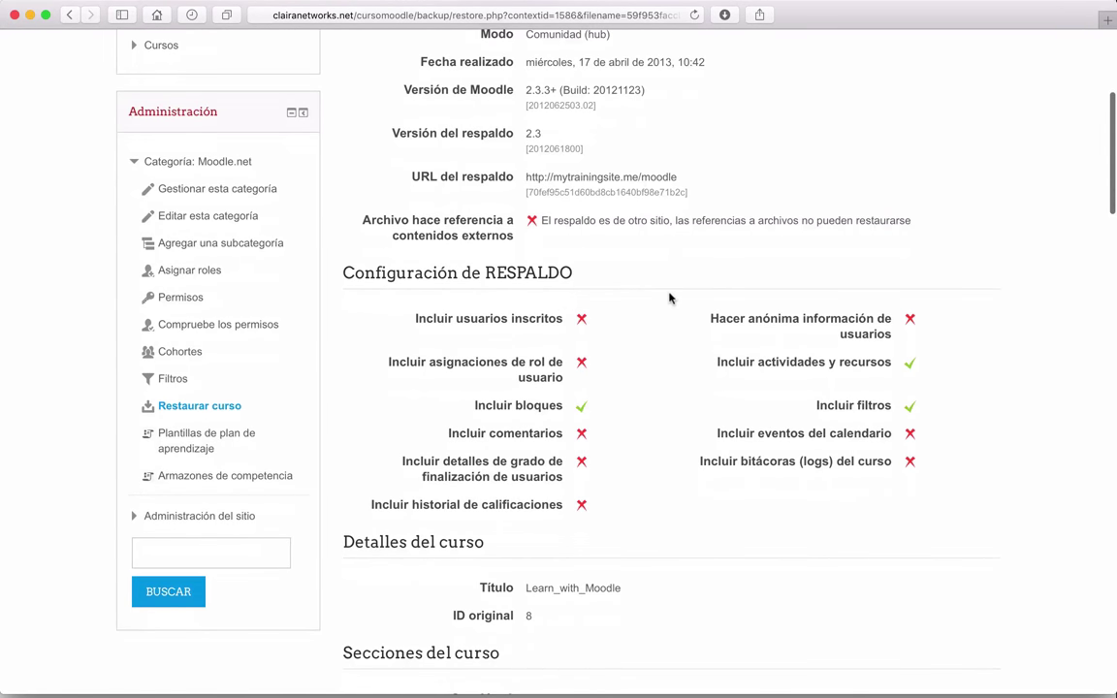
{"action": "scroll", "coordinate": [668, 297], "scroll_direction": "down", "scroll_amount": 5}
{"action": "scroll", "coordinate": [668, 296], "scroll_direction": "down", "scroll_amount": 1}
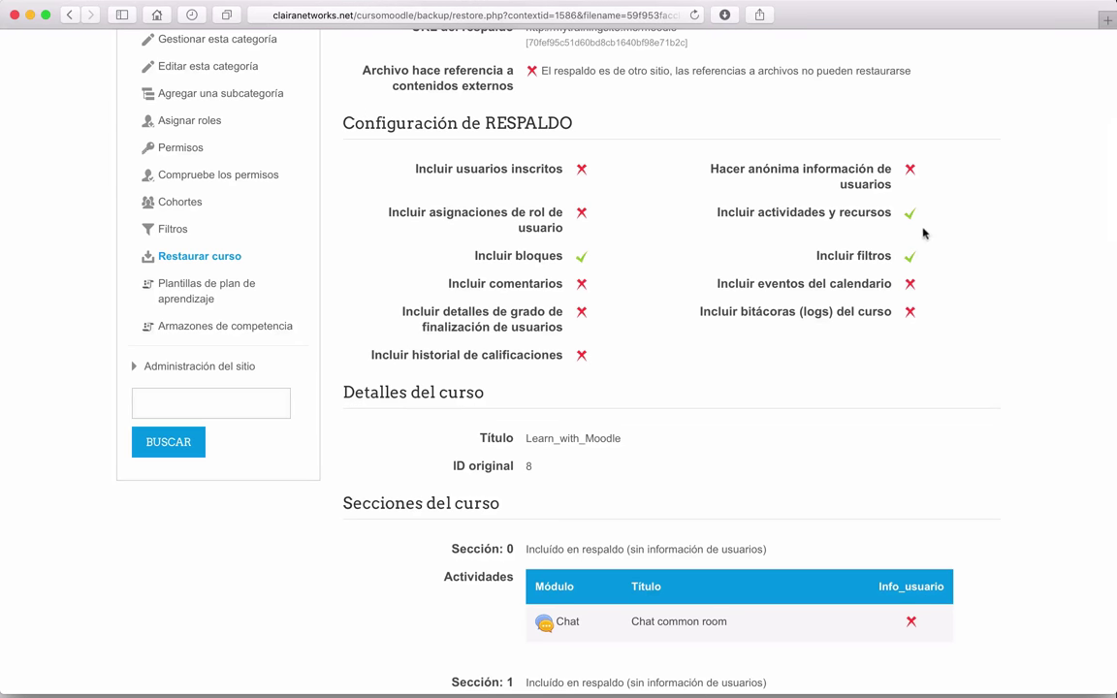
Examine the course details and the activities listed for each section of the backup.
{"action": "scroll", "coordinate": [921, 267], "scroll_direction": "down", "scroll_amount": 4}
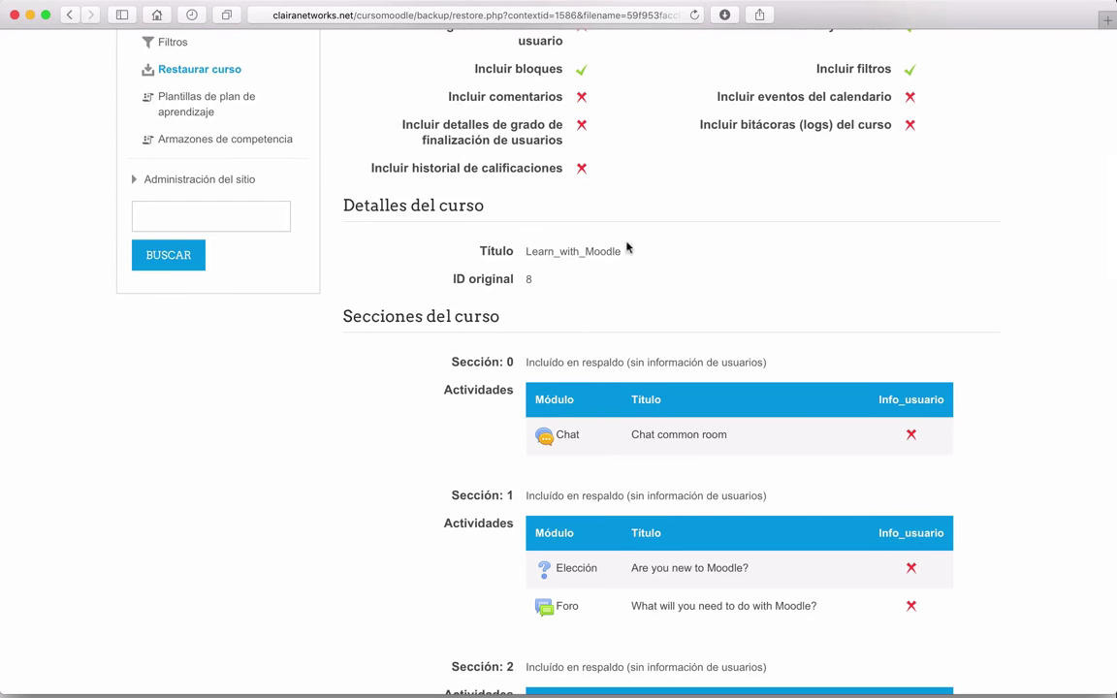
{"action": "scroll", "coordinate": [601, 291], "scroll_direction": "down", "scroll_amount": 2}
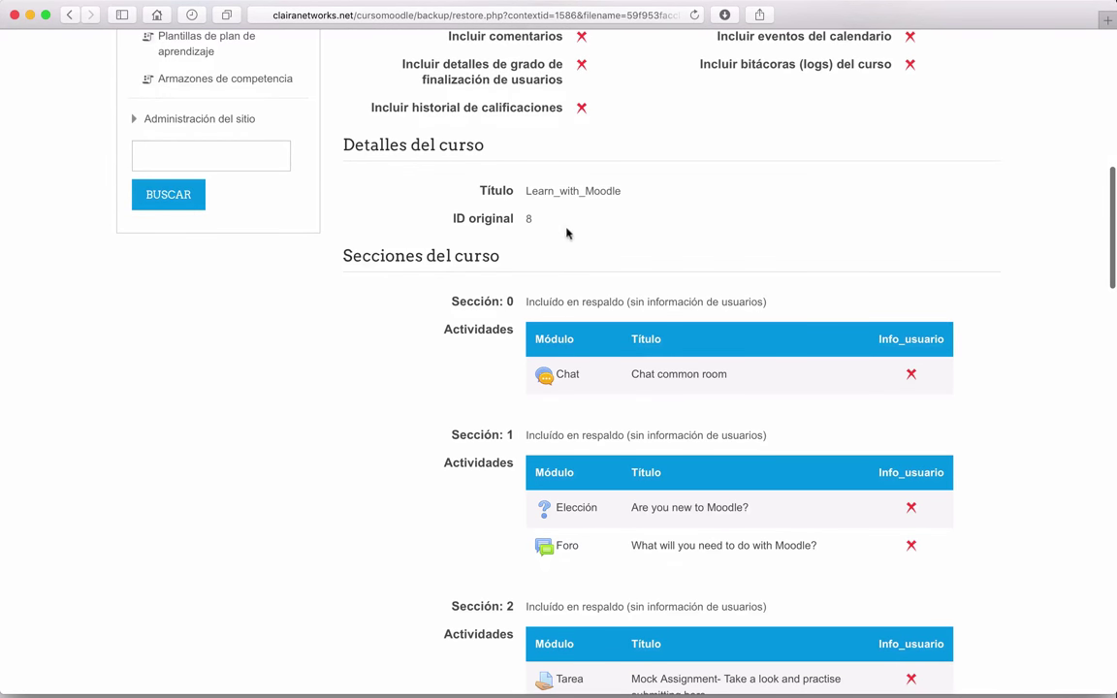
{"action": "scroll", "coordinate": [524, 224], "scroll_direction": "down", "scroll_amount": 3}
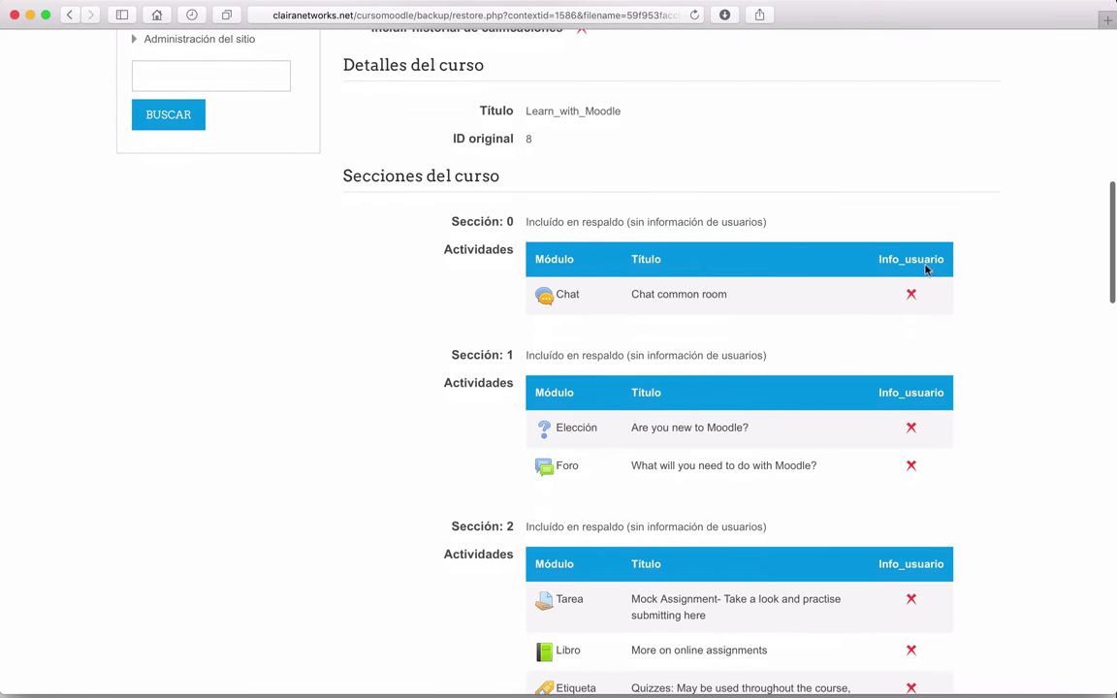
{"action": "scroll", "coordinate": [998, 307], "scroll_direction": "down", "scroll_amount": 6}
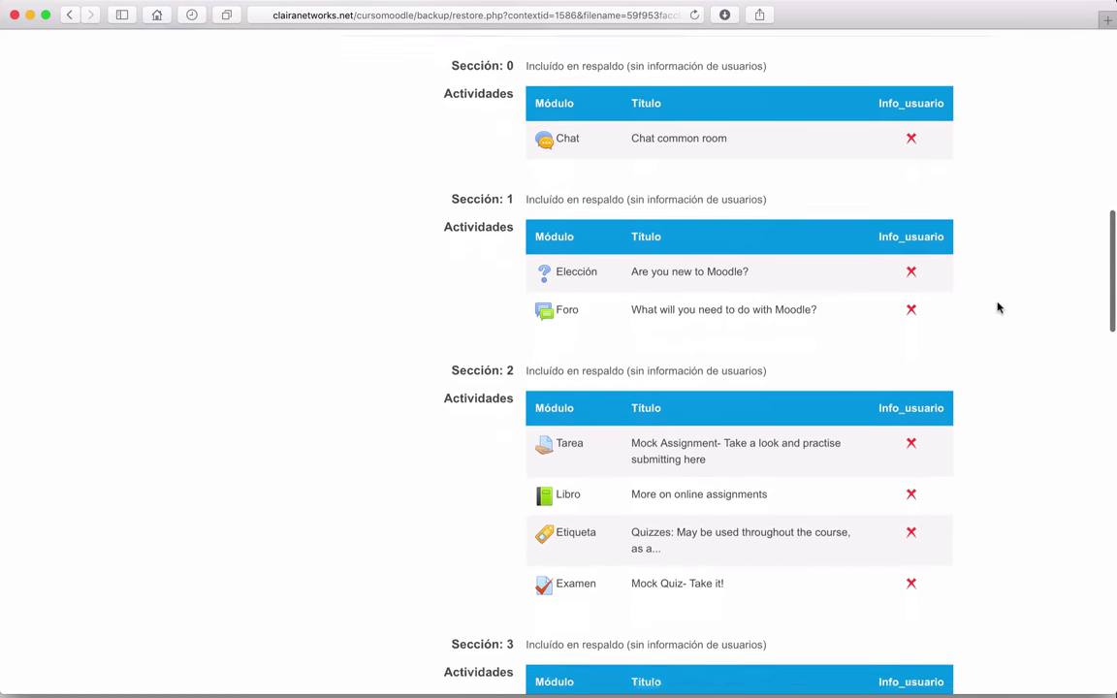
{"action": "scroll", "coordinate": [997, 308], "scroll_direction": "down", "scroll_amount": 2}
{"action": "scroll", "coordinate": [997, 308], "scroll_direction": "up", "scroll_amount": 3}
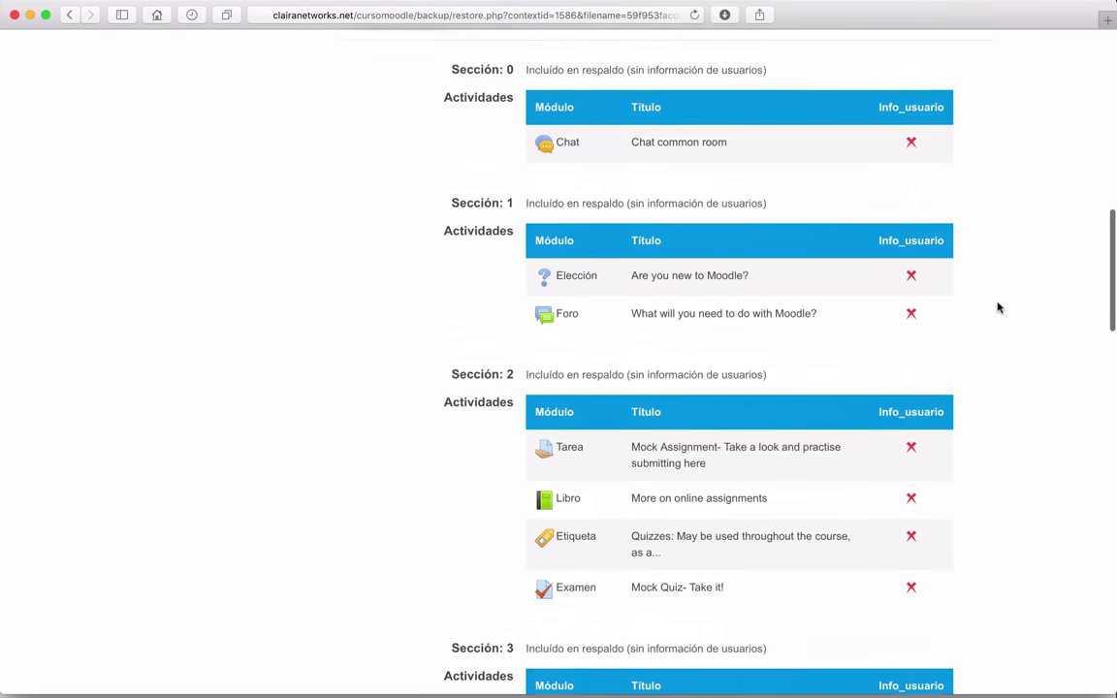
{"action": "key", "text": "ctrl+Up"}
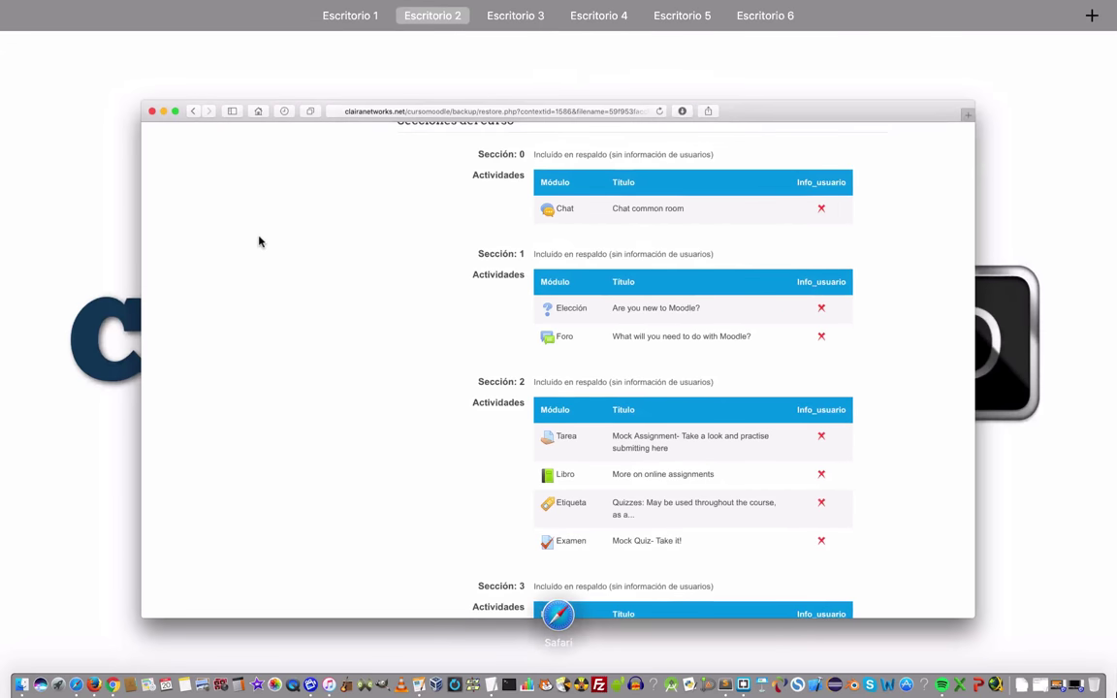
{"action": "left_click", "coordinate": [716, 319]}
Confirm the backup contents and continue to the restore's destination stage.
{"action": "scroll", "coordinate": [394, 284], "scroll_direction": "down", "scroll_amount": 2}
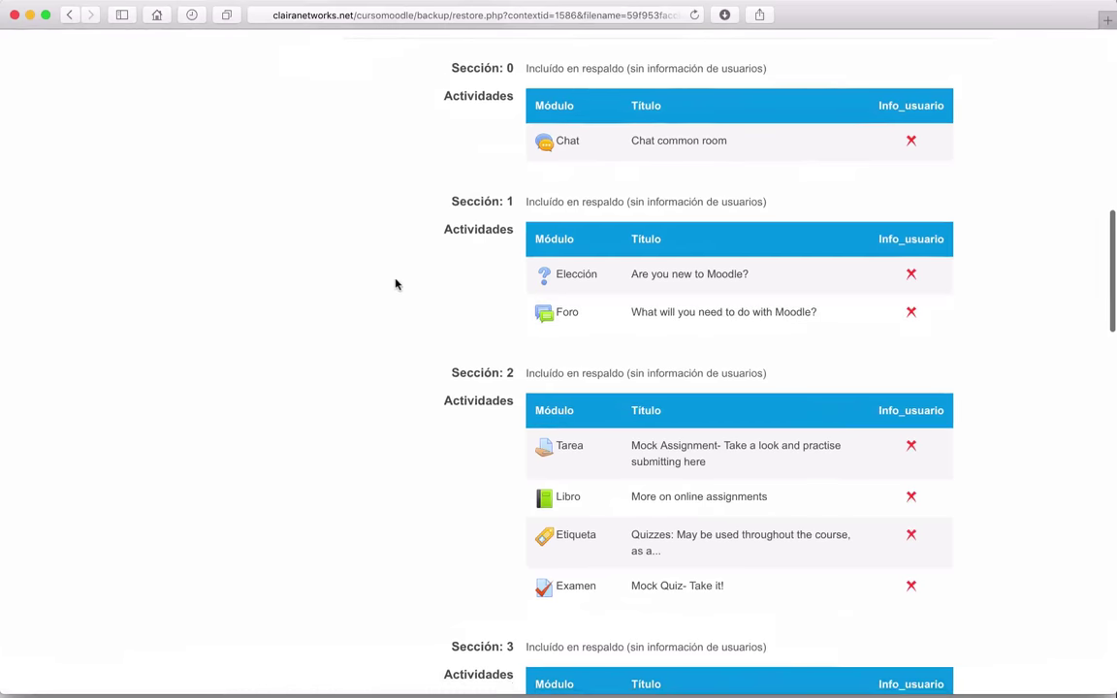
{"action": "scroll", "coordinate": [1052, 363], "scroll_direction": "down", "scroll_amount": 20}
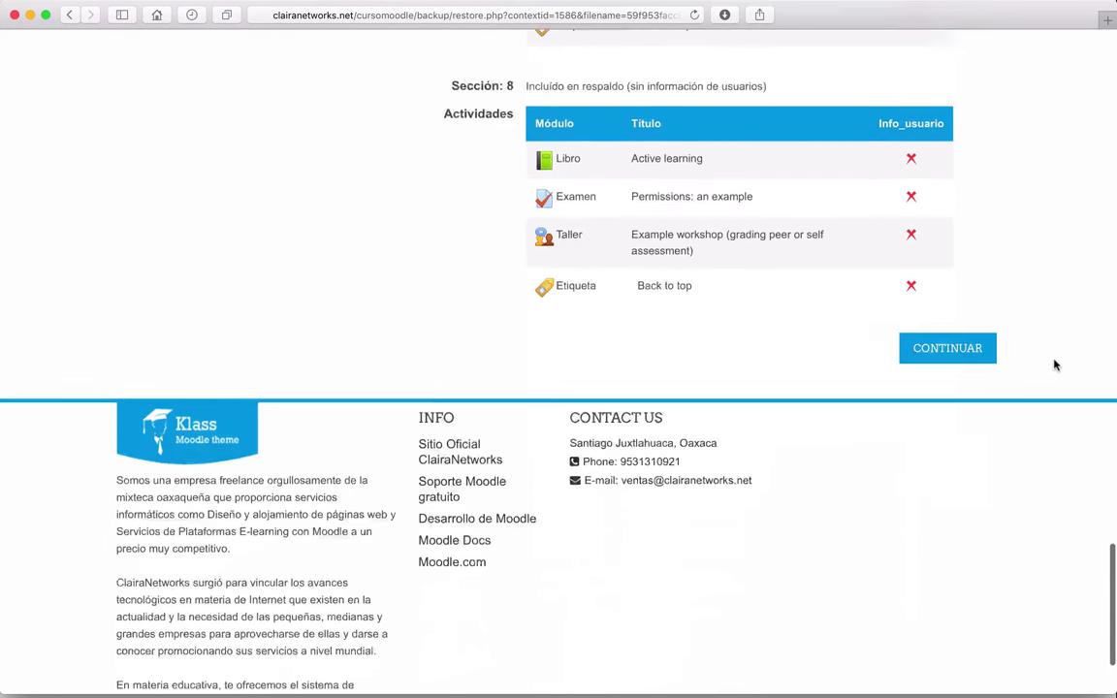
{"action": "scroll", "coordinate": [992, 539], "scroll_direction": "up", "scroll_amount": 3}
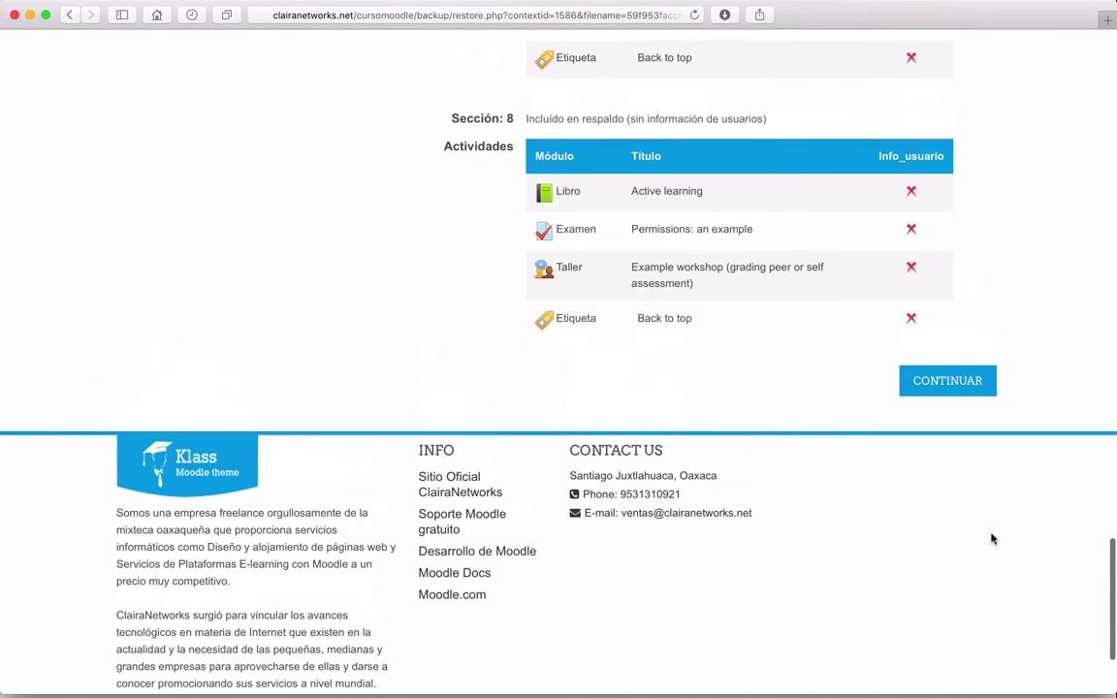
{"action": "left_click", "coordinate": [947, 380]}
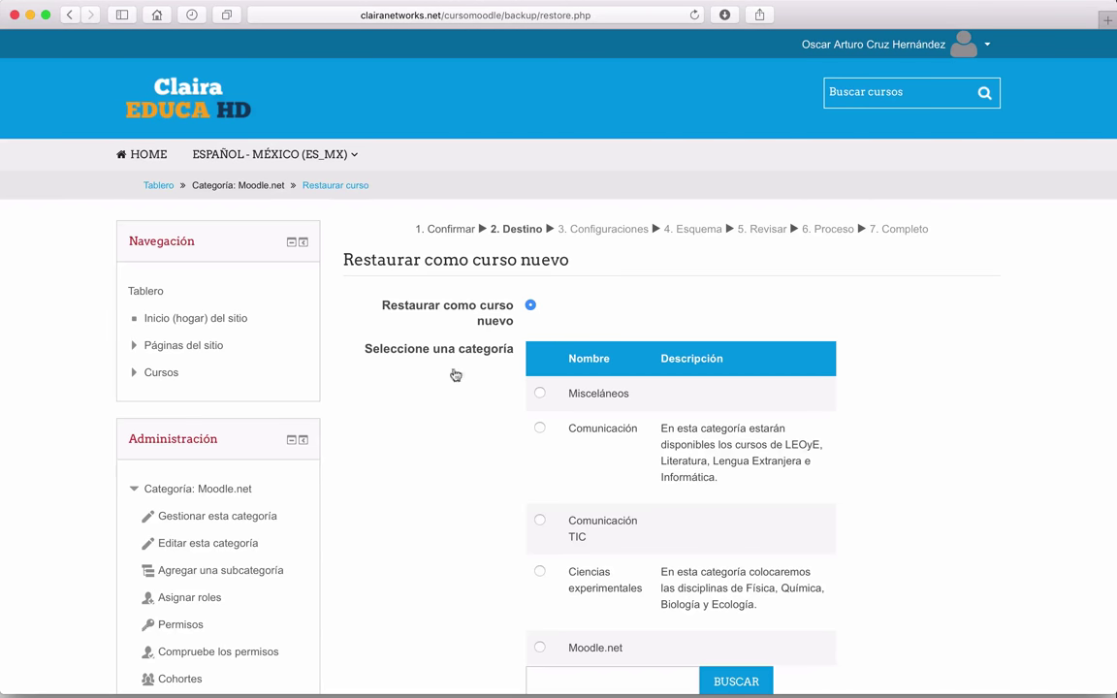
Choose Moodle.net as the category for restoring the backup as a new course and continue to the restore settings.
{"action": "scroll", "coordinate": [424, 306], "scroll_direction": "down", "scroll_amount": 2}
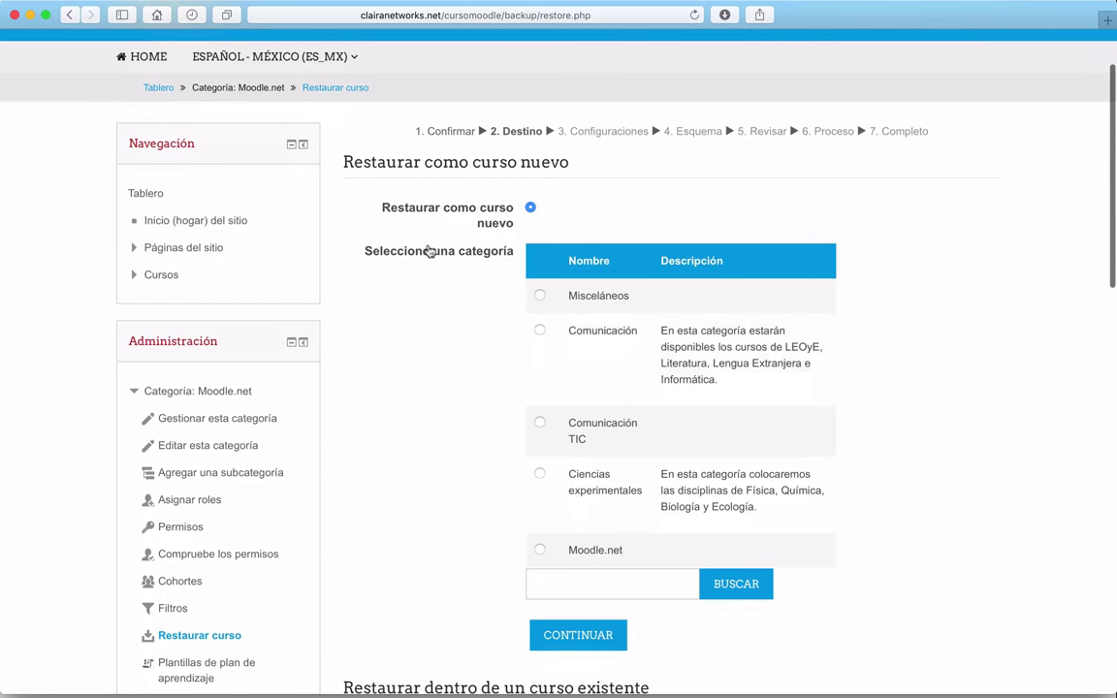
{"action": "scroll", "coordinate": [1053, 316], "scroll_direction": "down", "scroll_amount": 1}
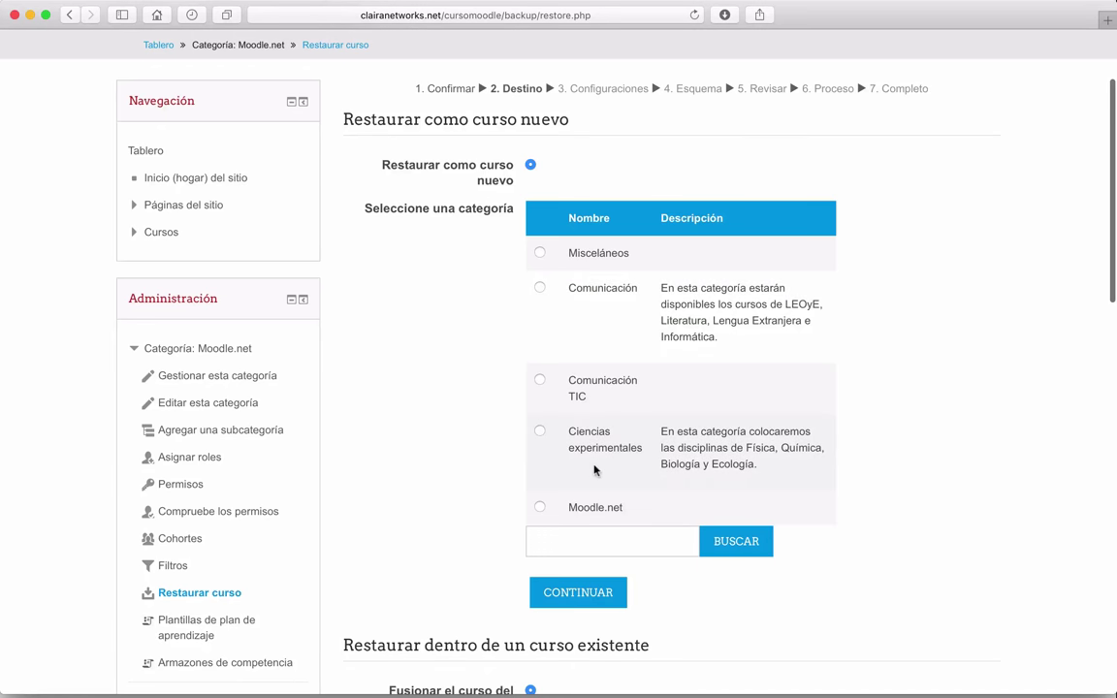
{"action": "left_click", "coordinate": [539, 509]}
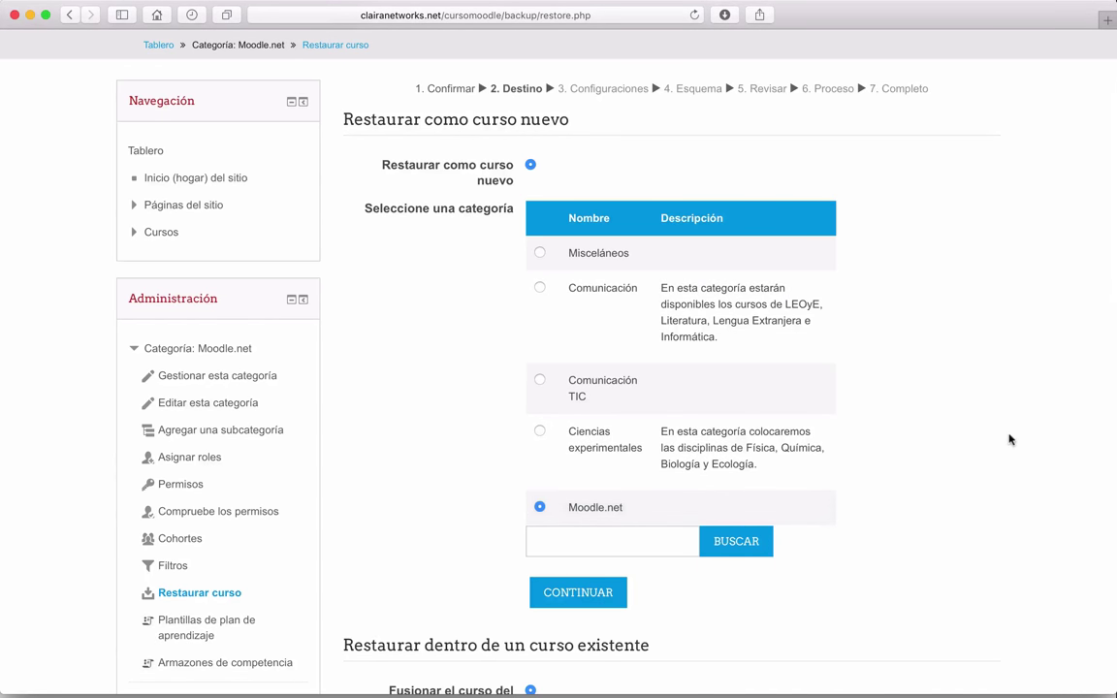
{"action": "scroll", "coordinate": [1010, 438], "scroll_direction": "down", "scroll_amount": 2}
{"action": "scroll", "coordinate": [436, 407], "scroll_direction": "down", "scroll_amount": 1}
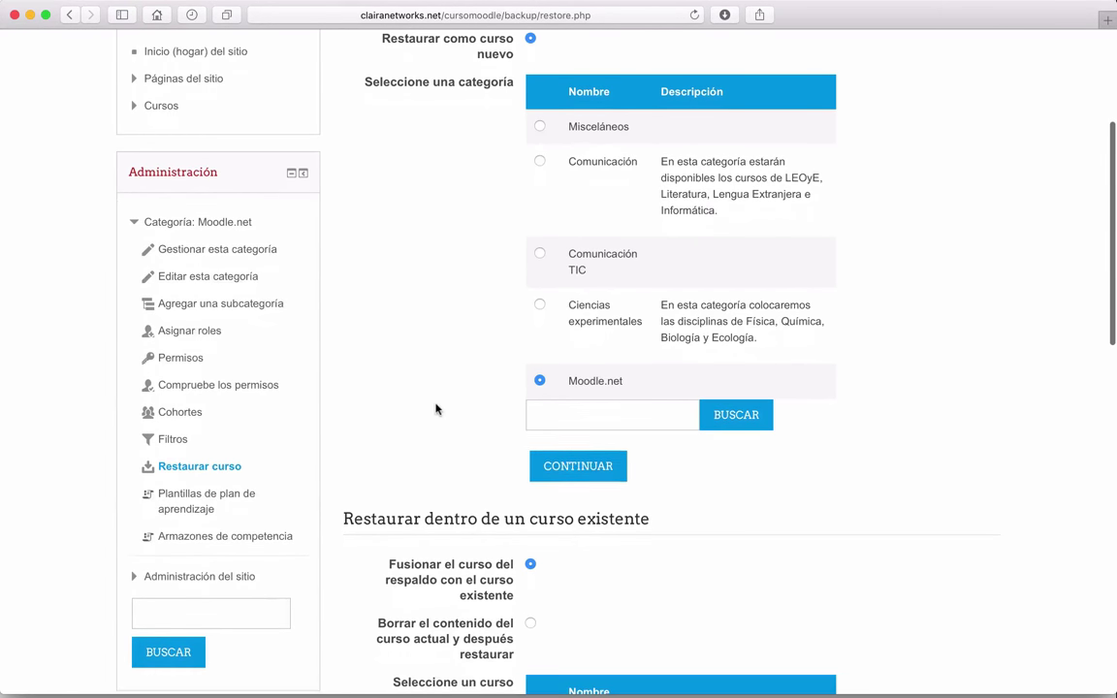
{"action": "left_click", "coordinate": [578, 466]}
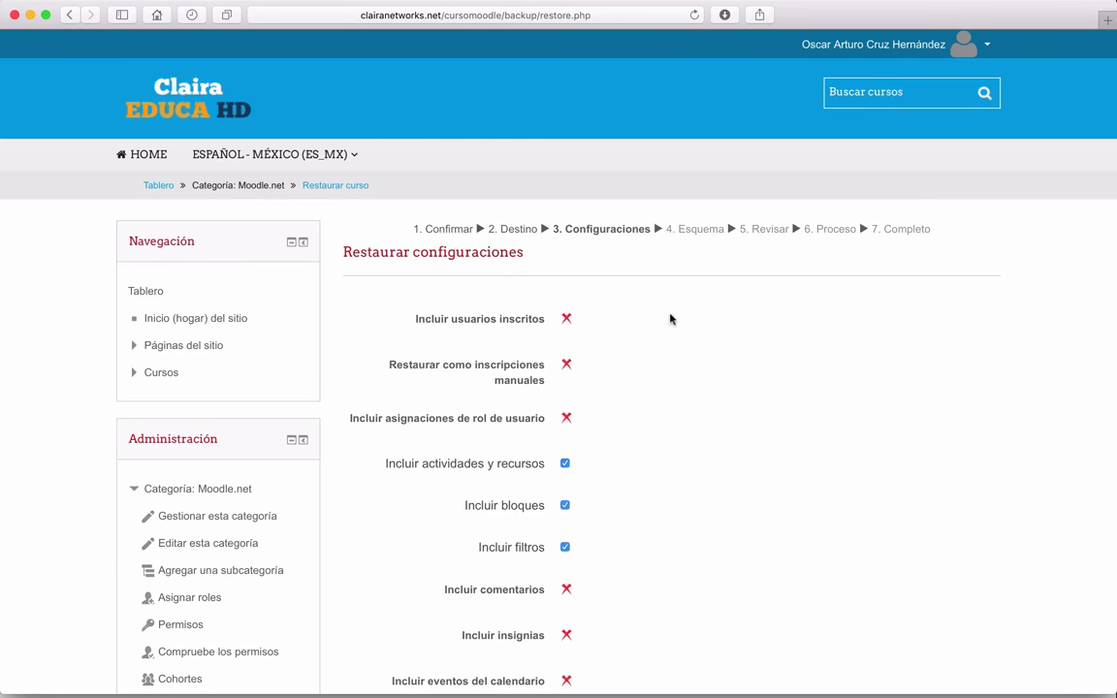
Review the restore settings, keep the included items as they are, and continue to the Esquema stage.
{"action": "scroll", "coordinate": [715, 302], "scroll_direction": "down", "scroll_amount": 2}
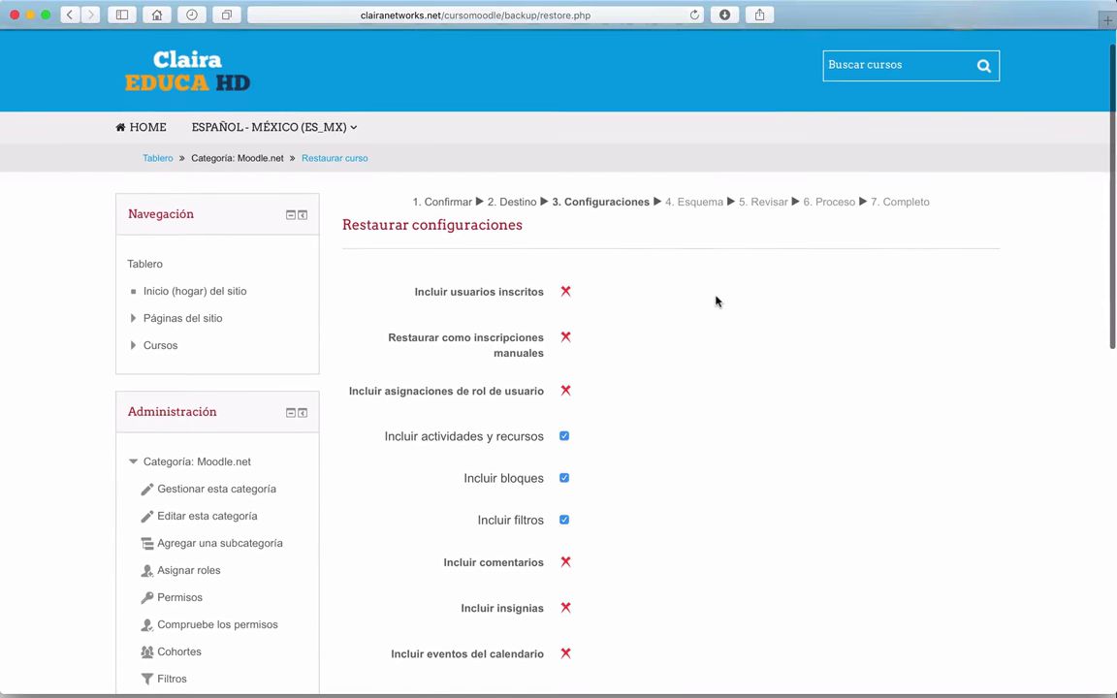
{"action": "scroll", "coordinate": [716, 302], "scroll_direction": "down", "scroll_amount": 5}
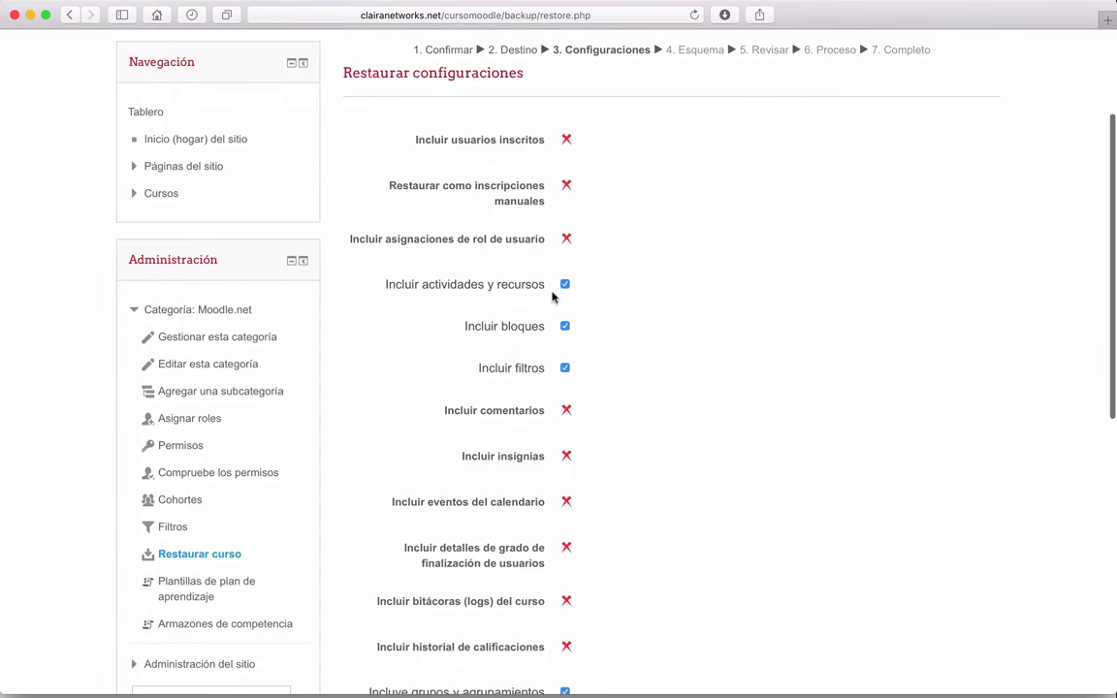
{"action": "scroll", "coordinate": [499, 276], "scroll_direction": "down", "scroll_amount": 1}
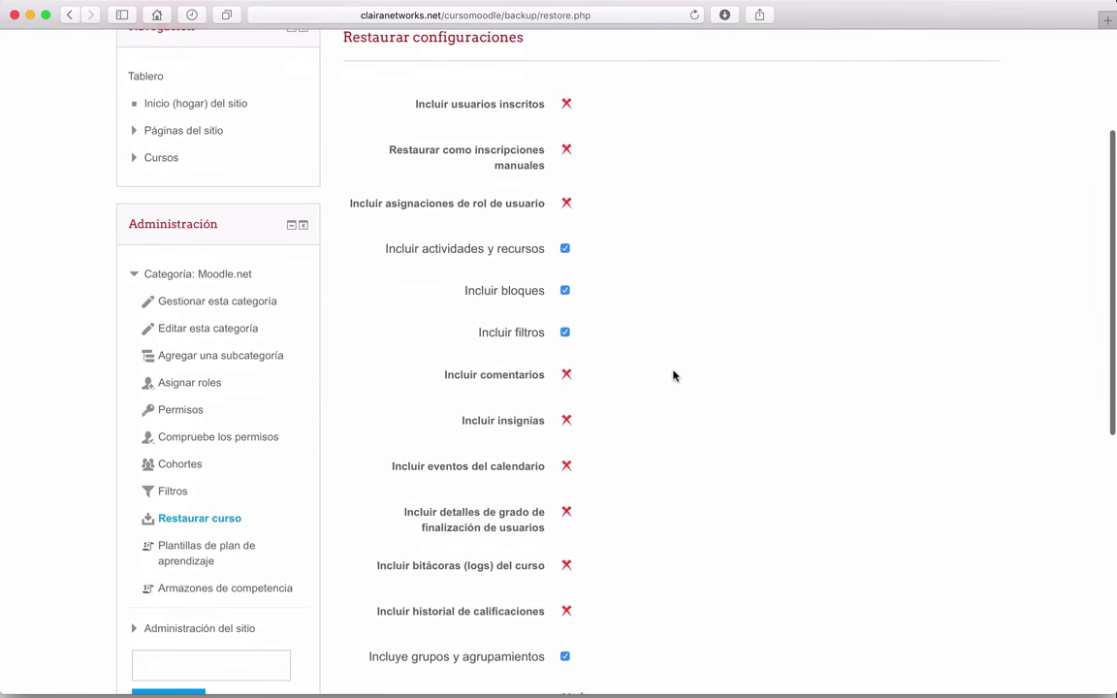
{"action": "scroll", "coordinate": [674, 375], "scroll_direction": "down", "scroll_amount": 12}
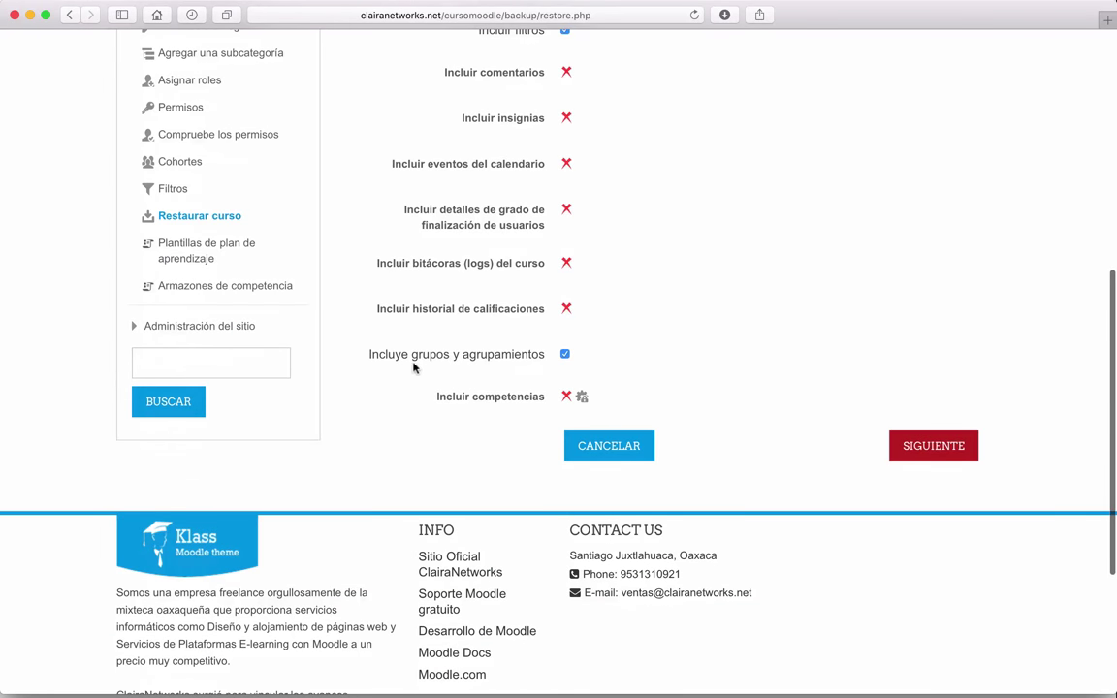
{"action": "left_click", "coordinate": [932, 448]}
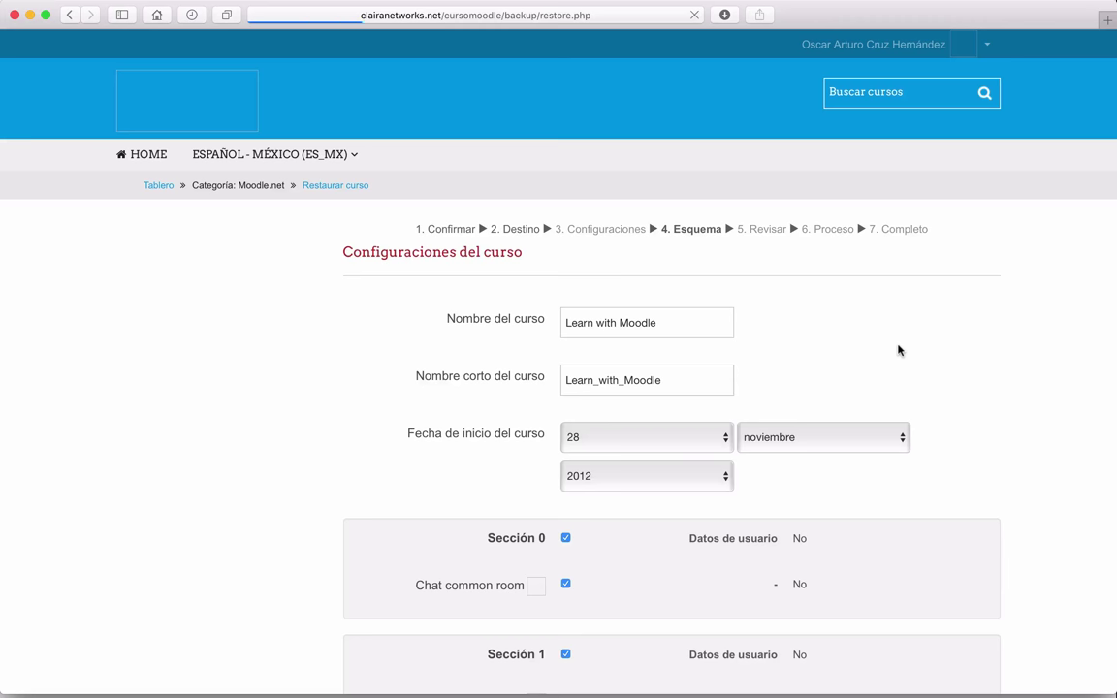
Change the full course name to "Aprende con Moodle" in the course settings.
{"action": "scroll", "coordinate": [898, 350], "scroll_direction": "down", "scroll_amount": 1}
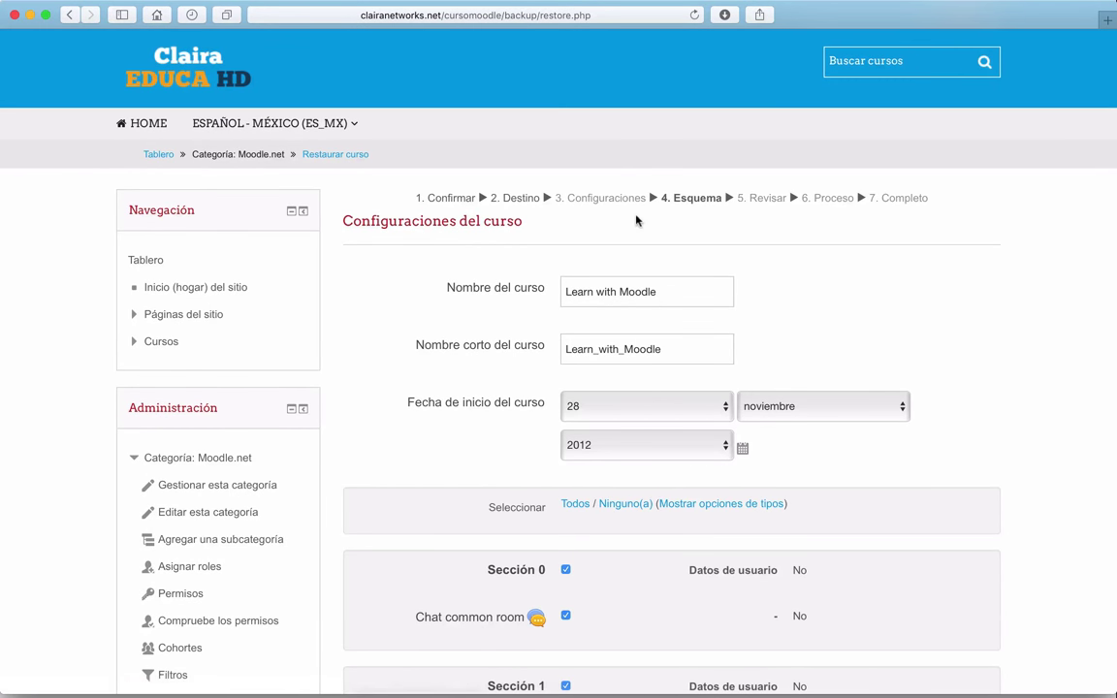
{"action": "scroll", "coordinate": [419, 311], "scroll_direction": "down", "scroll_amount": 4}
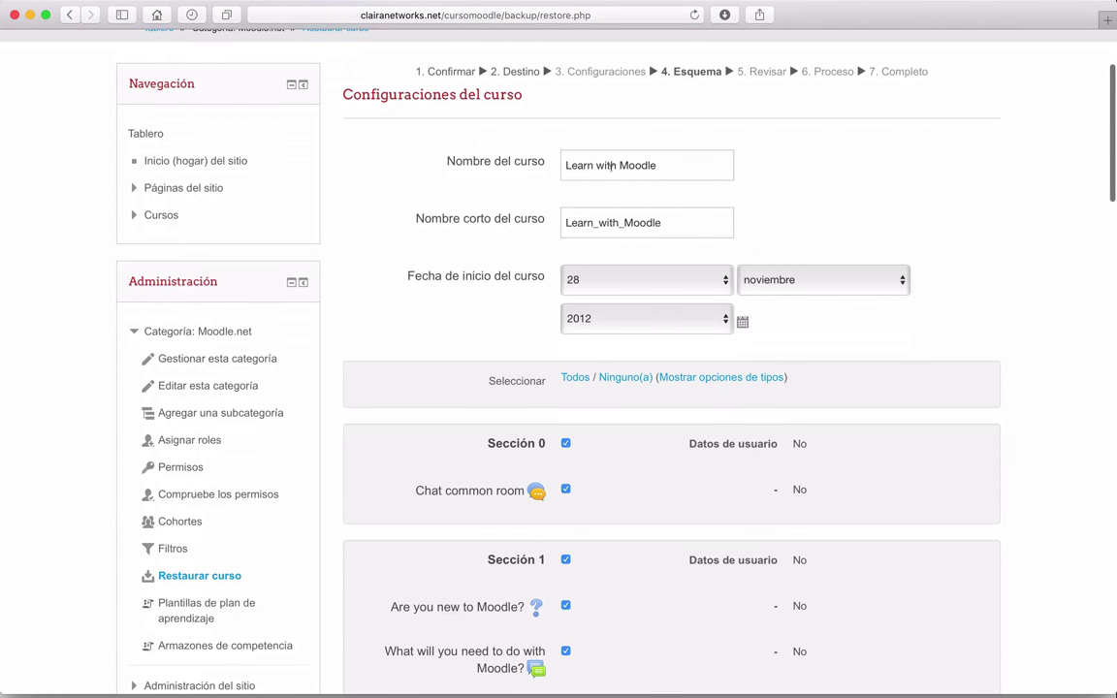
{"action": "left_click_drag", "start_coordinate": [616, 164], "coordinate": [541, 162]}
{"action": "type", "text": "Apred"}
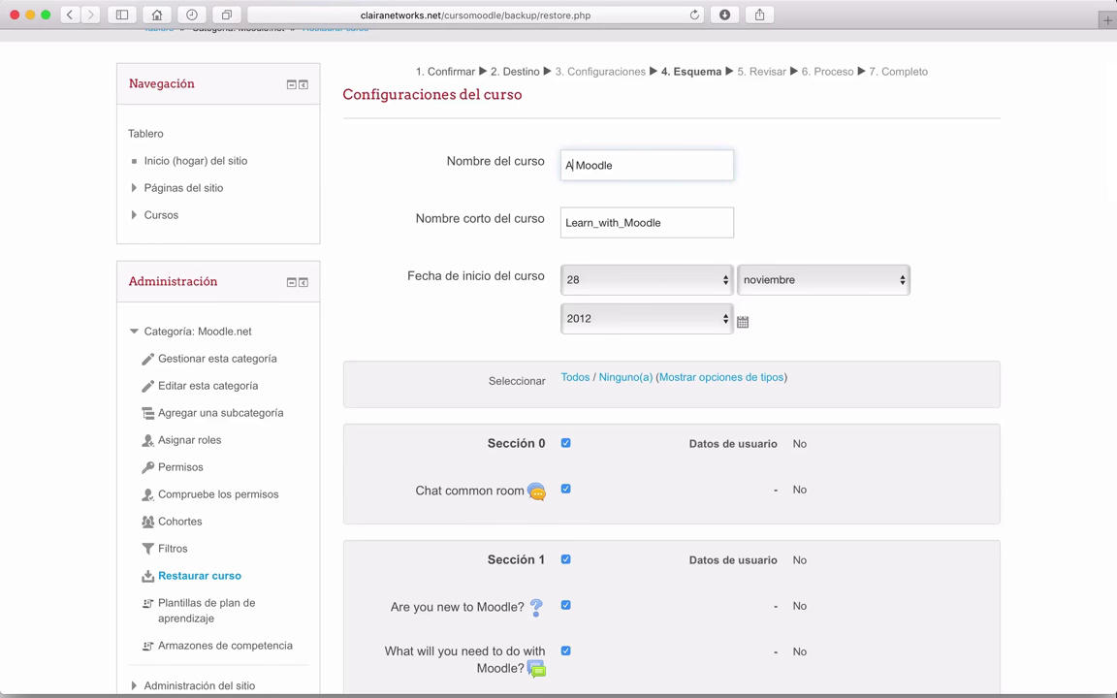
{"action": "type", "text": "nde con"}
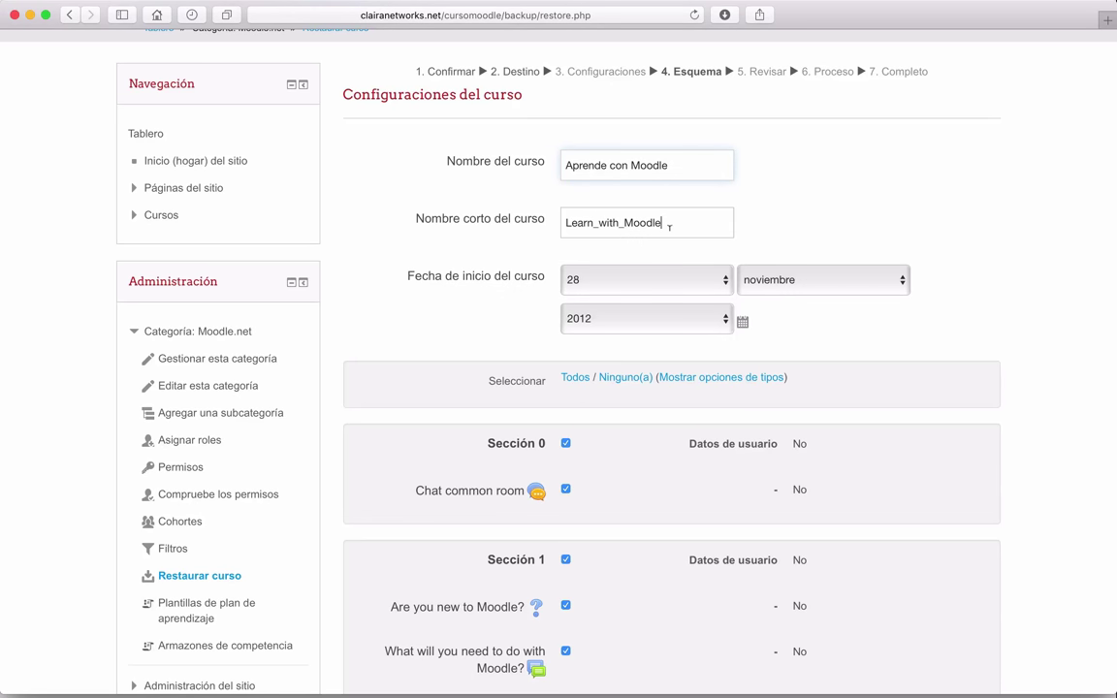
Set the course start date to 20 abril 2017.
{"action": "scroll", "coordinate": [793, 214], "scroll_direction": "down", "scroll_amount": 1}
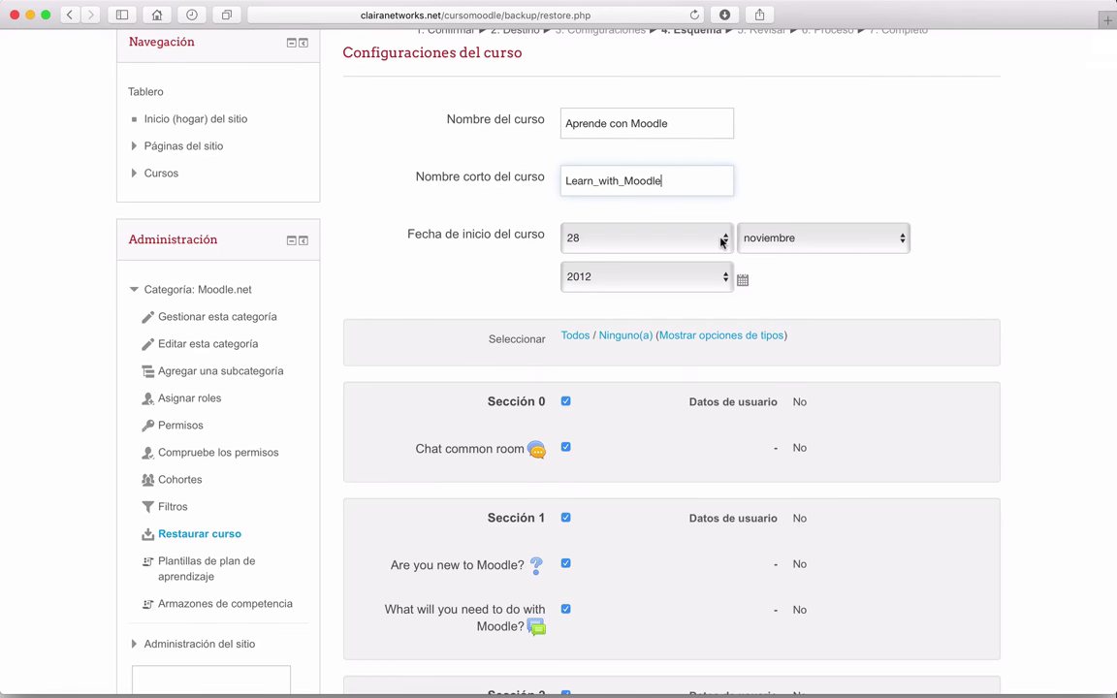
{"action": "left_click", "coordinate": [721, 243]}
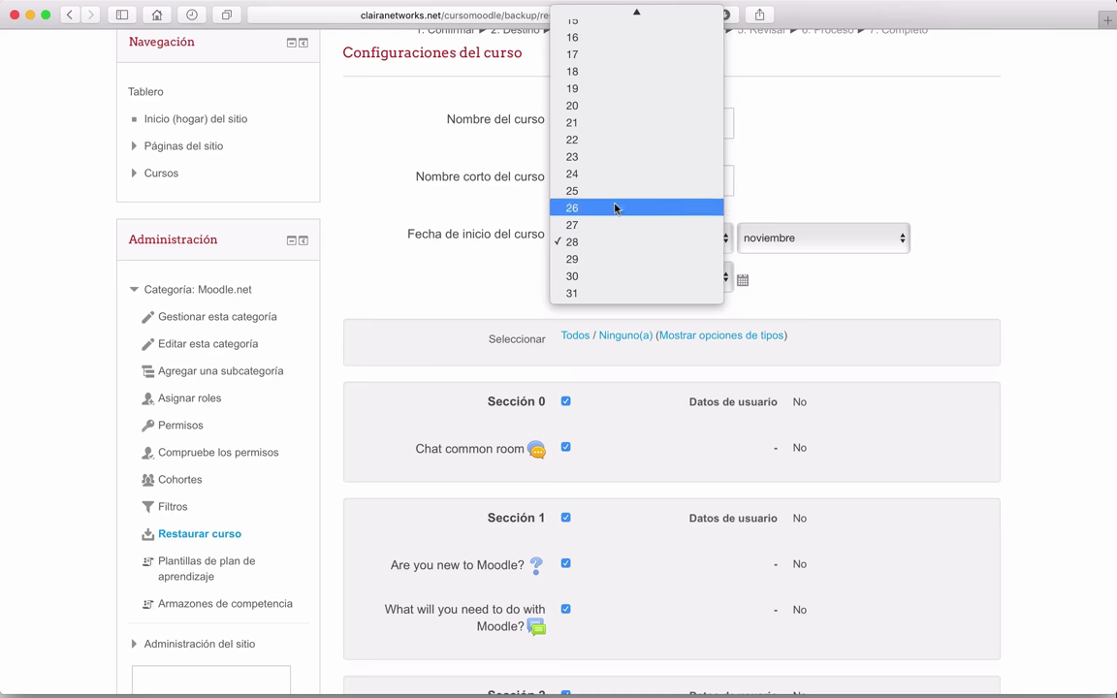
{"action": "left_click", "coordinate": [1089, 154]}
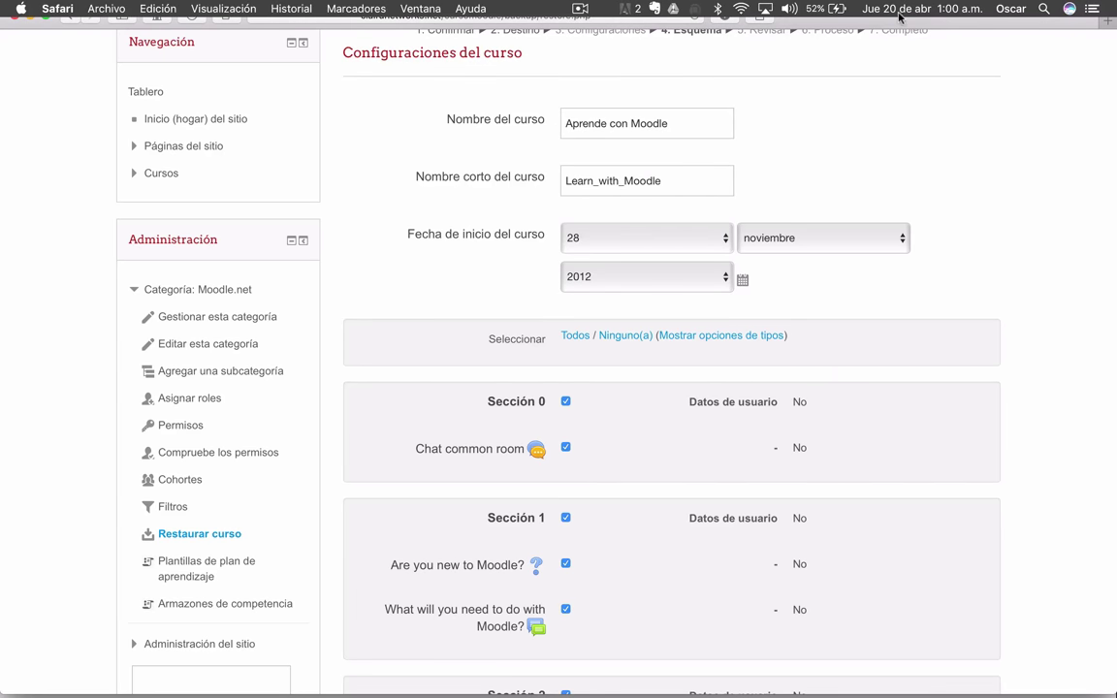
{"action": "left_click", "coordinate": [633, 240]}
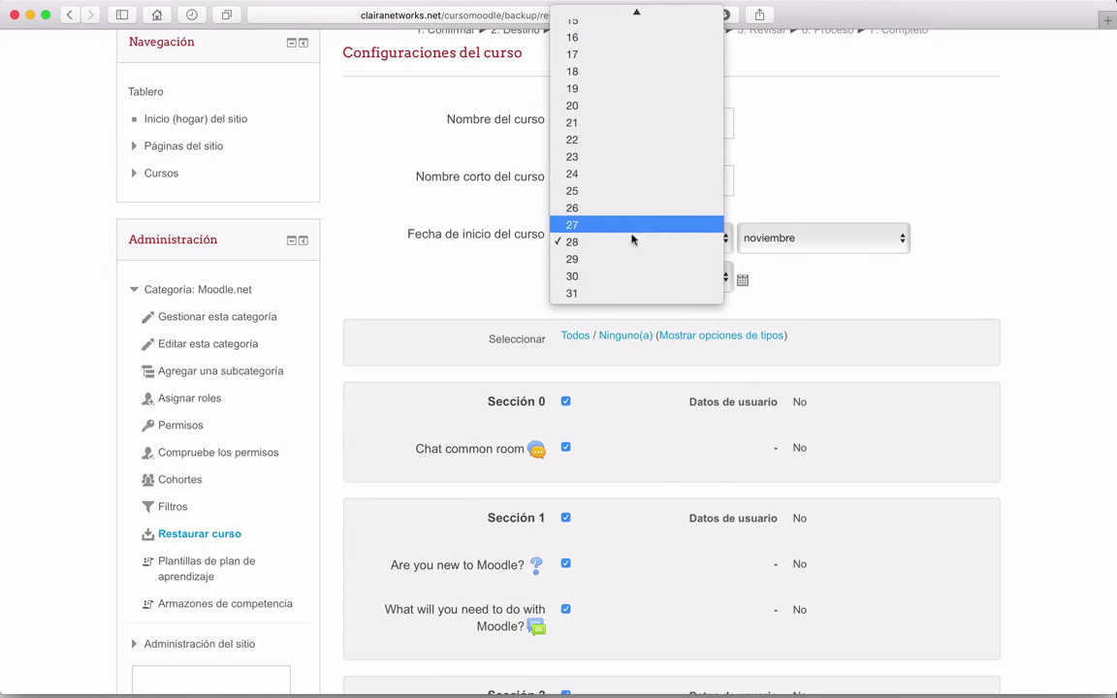
{"action": "left_click", "coordinate": [594, 104]}
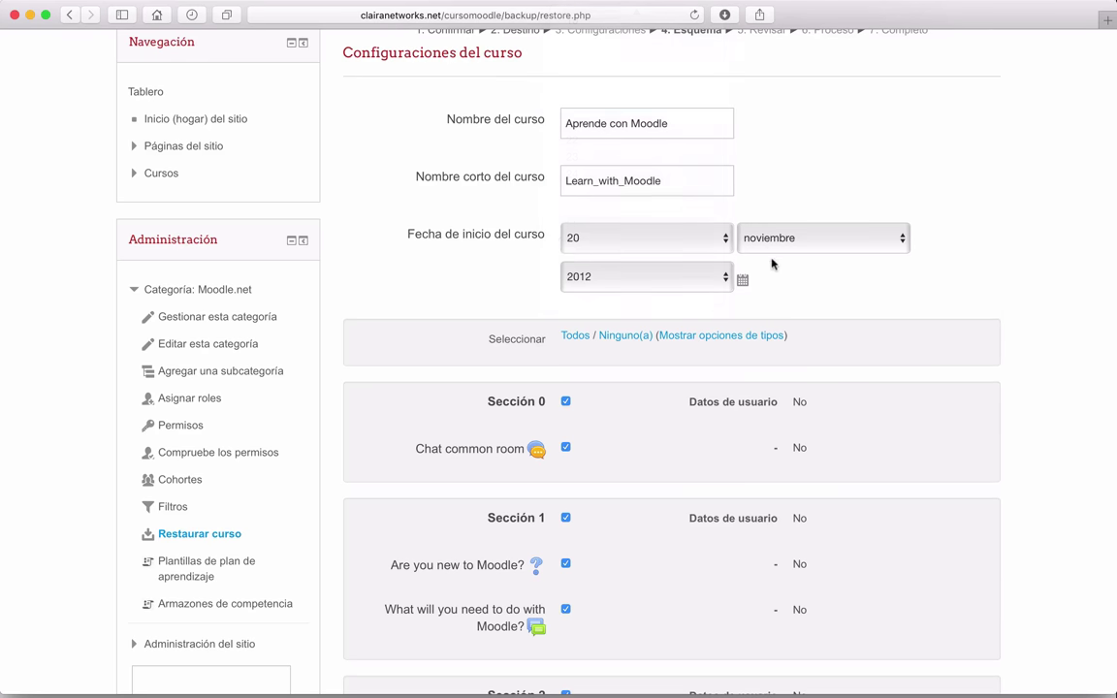
{"action": "left_click", "coordinate": [772, 243]}
{"action": "left_click", "coordinate": [774, 123]}
{"action": "left_click", "coordinate": [723, 279]}
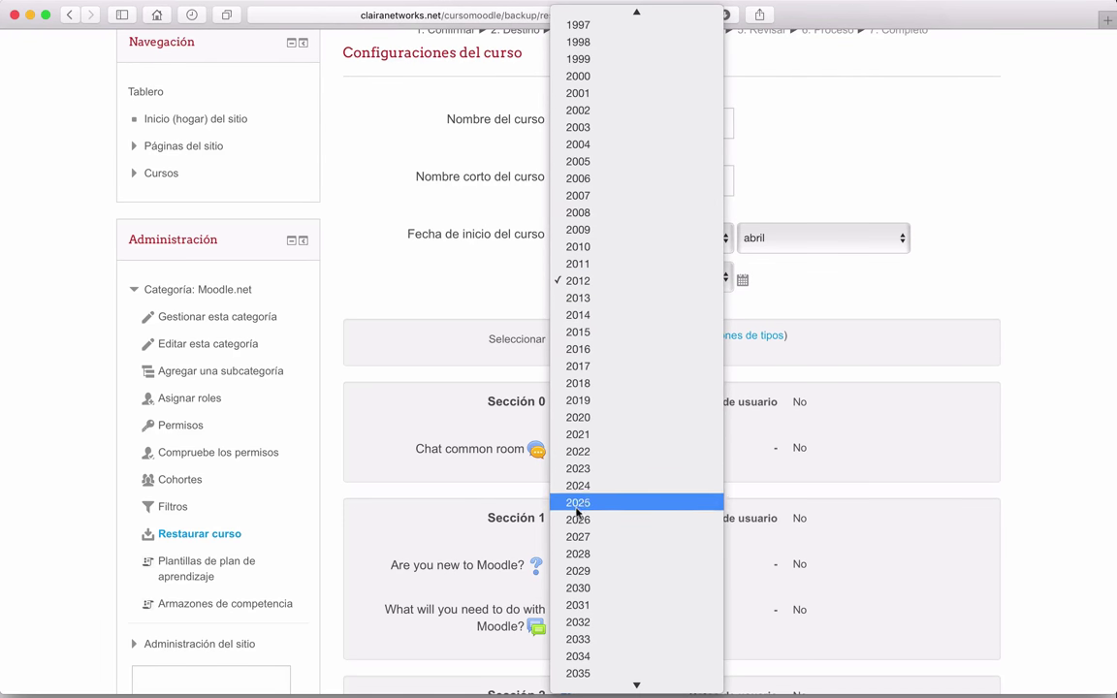
{"action": "left_click", "coordinate": [593, 366]}
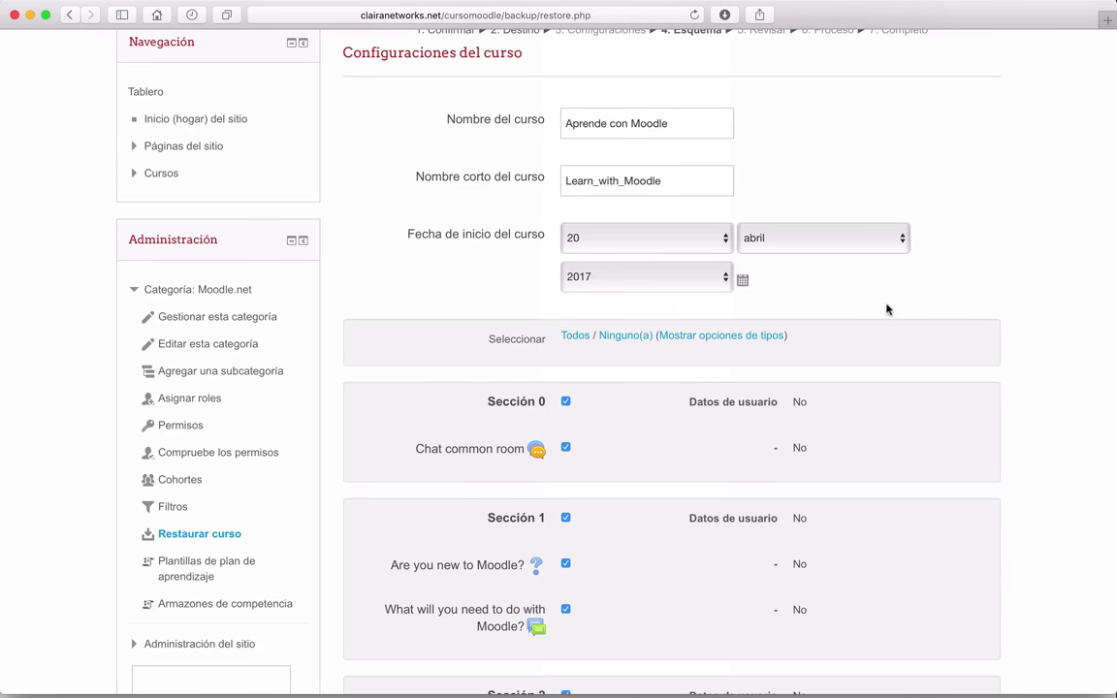
Check the sections and activities, keep them all selected, and continue to the Revisar stage.
{"action": "scroll", "coordinate": [925, 306], "scroll_direction": "down", "scroll_amount": 2}
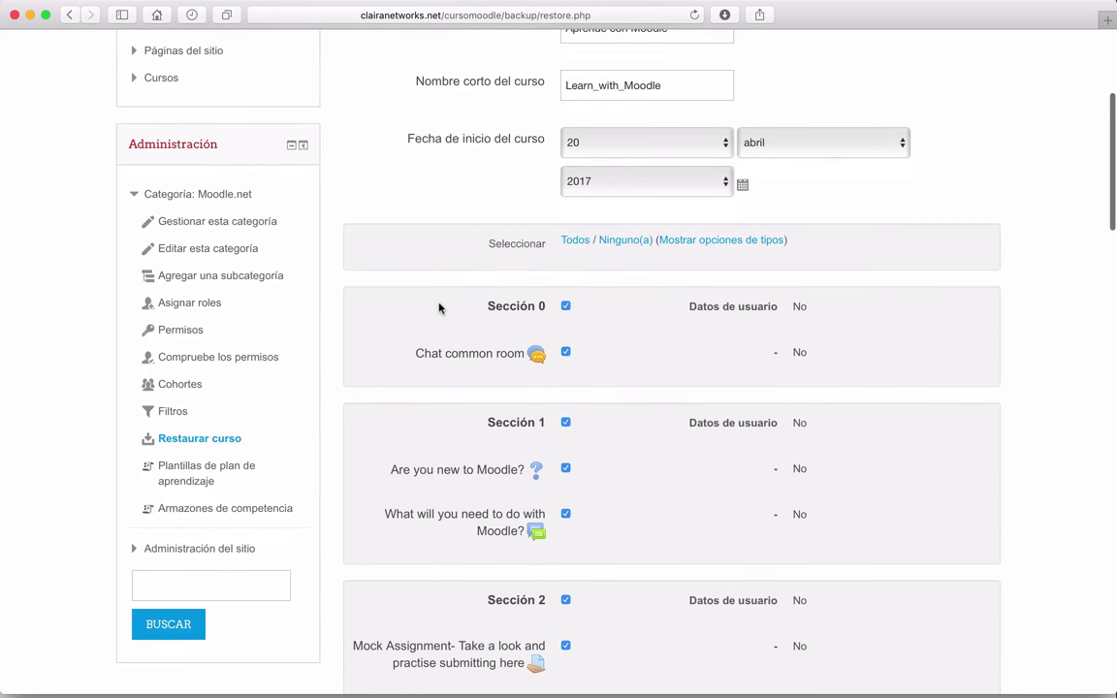
{"action": "scroll", "coordinate": [441, 306], "scroll_direction": "down", "scroll_amount": 5}
{"action": "scroll", "coordinate": [439, 308], "scroll_direction": "down", "scroll_amount": 12}
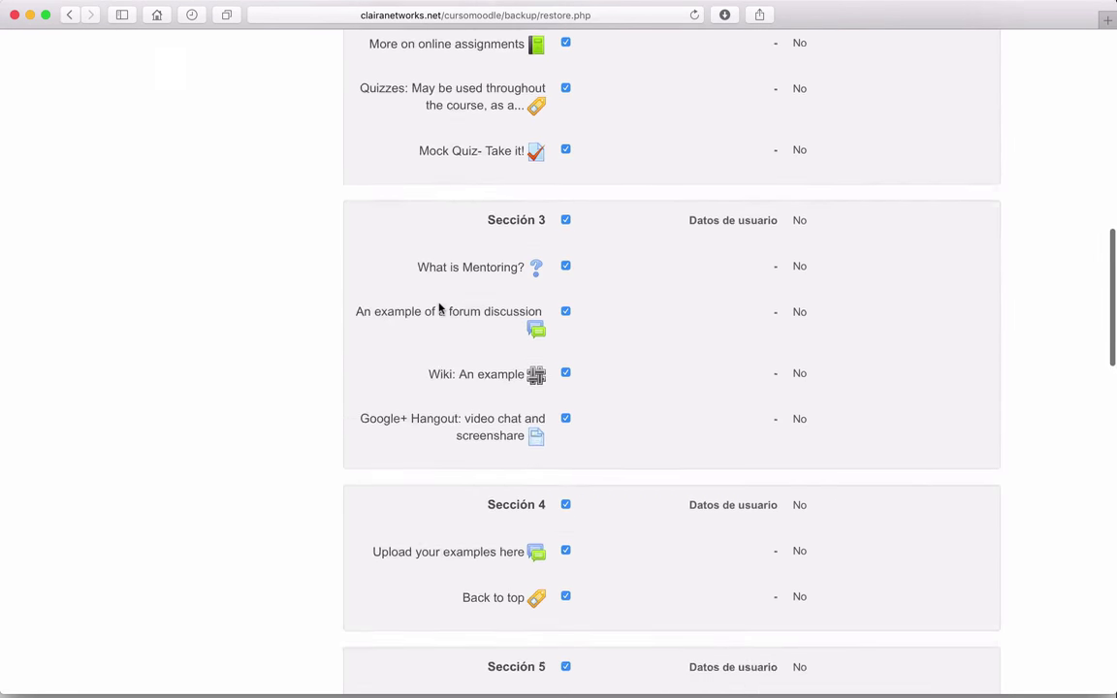
{"action": "scroll", "coordinate": [439, 309], "scroll_direction": "down", "scroll_amount": 11}
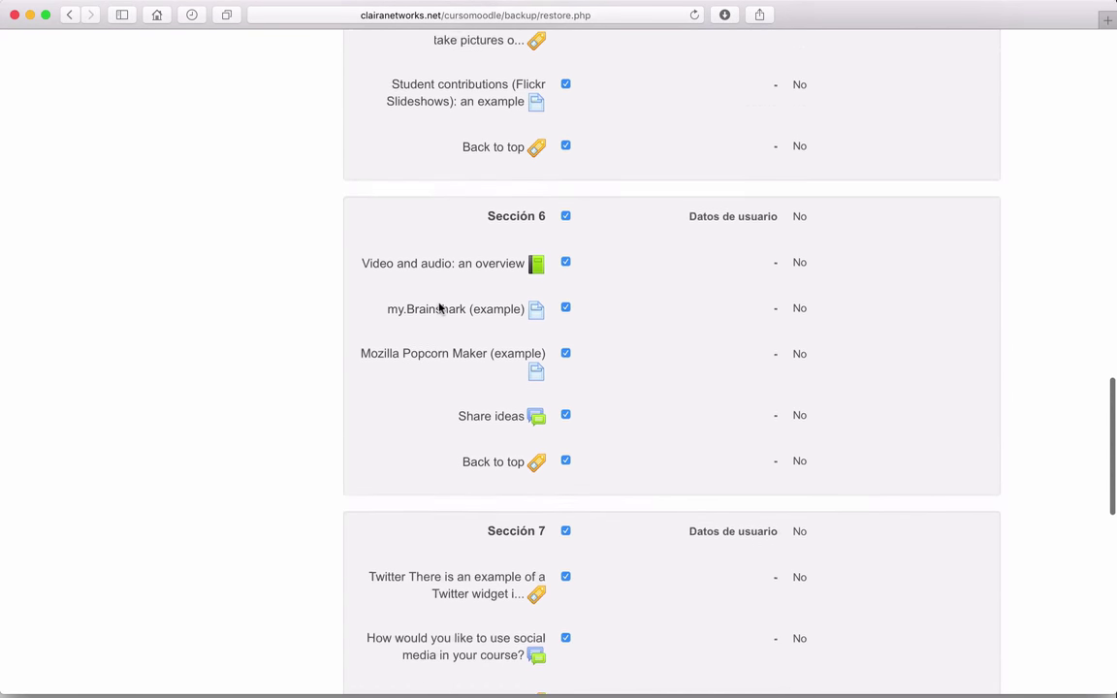
{"action": "scroll", "coordinate": [439, 309], "scroll_direction": "down", "scroll_amount": 1}
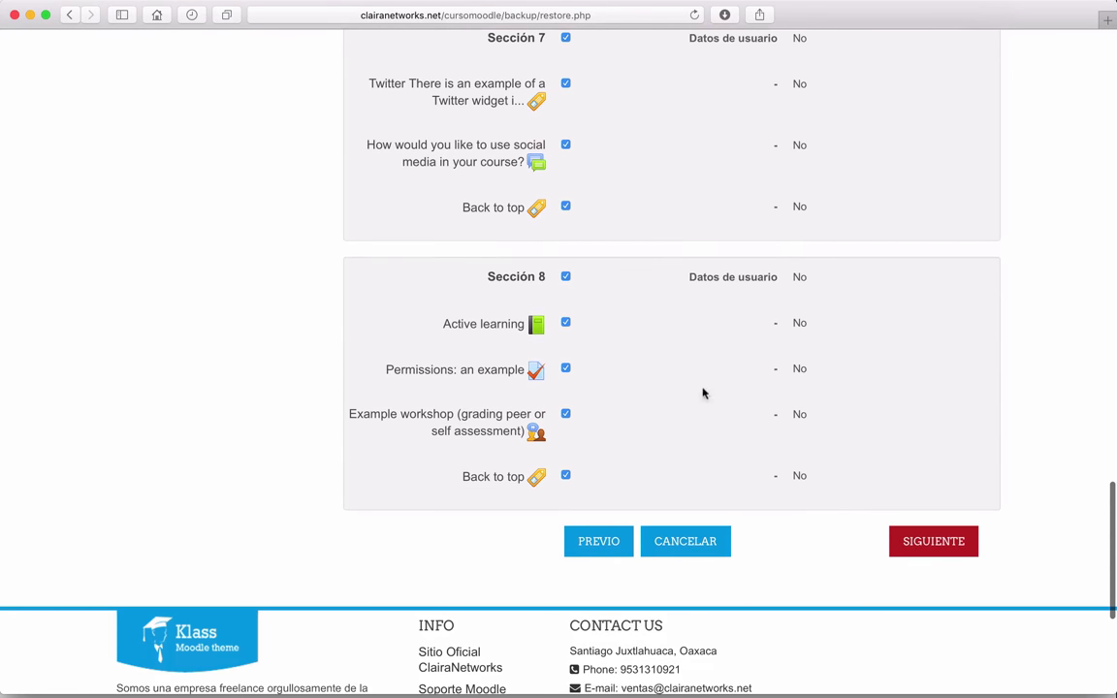
{"action": "left_click", "coordinate": [928, 545]}
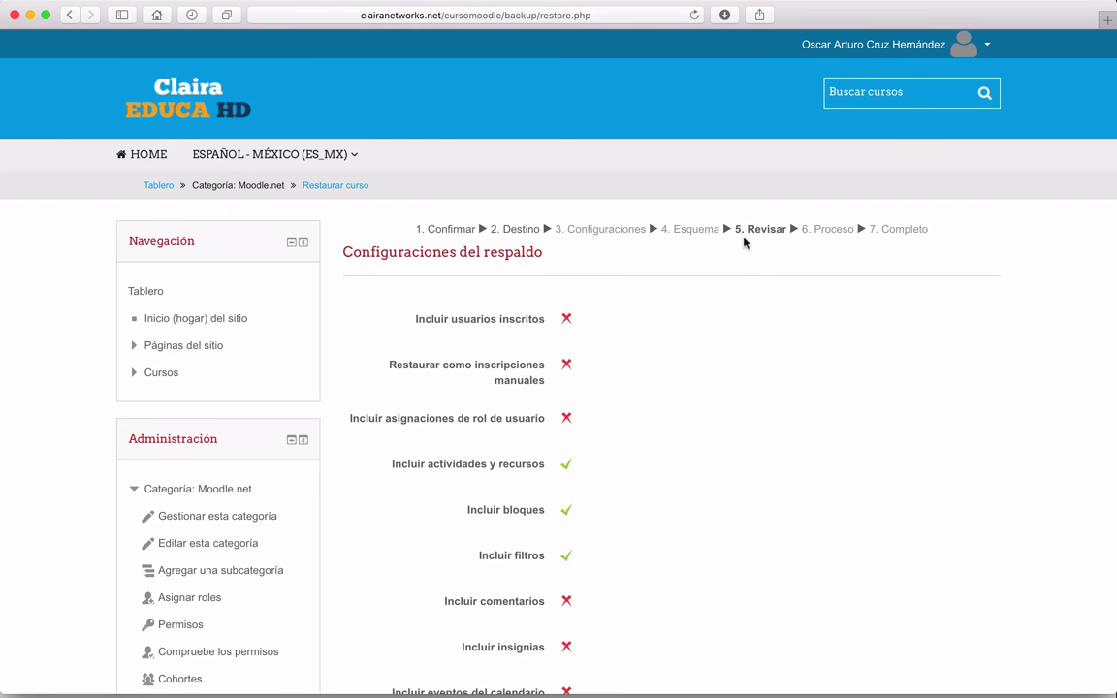
Review the backup settings, course settings and sections, and perform the restoration.
{"action": "scroll", "coordinate": [743, 243], "scroll_direction": "down", "scroll_amount": 10}
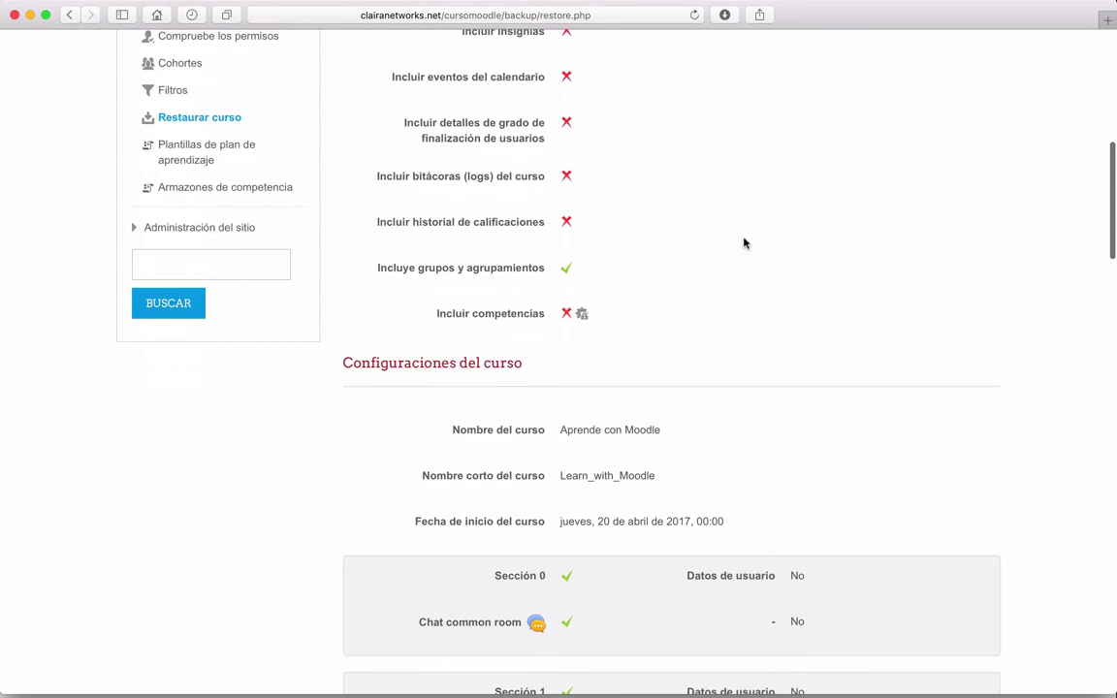
{"action": "scroll", "coordinate": [744, 242], "scroll_direction": "down", "scroll_amount": 8}
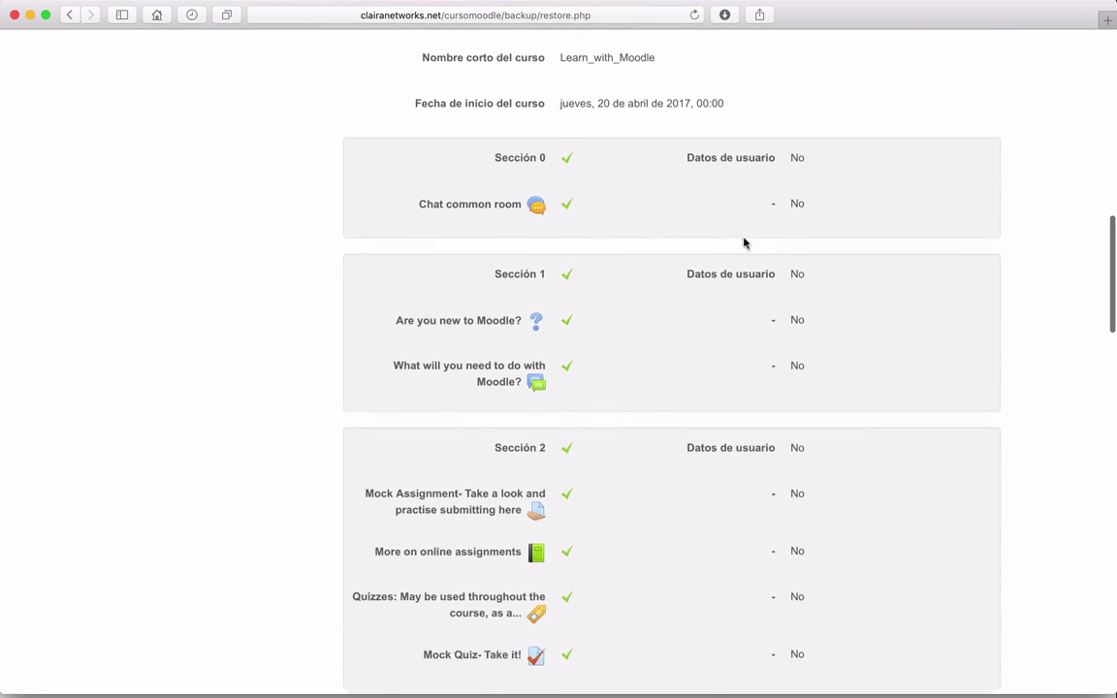
{"action": "scroll", "coordinate": [744, 243], "scroll_direction": "down", "scroll_amount": 10}
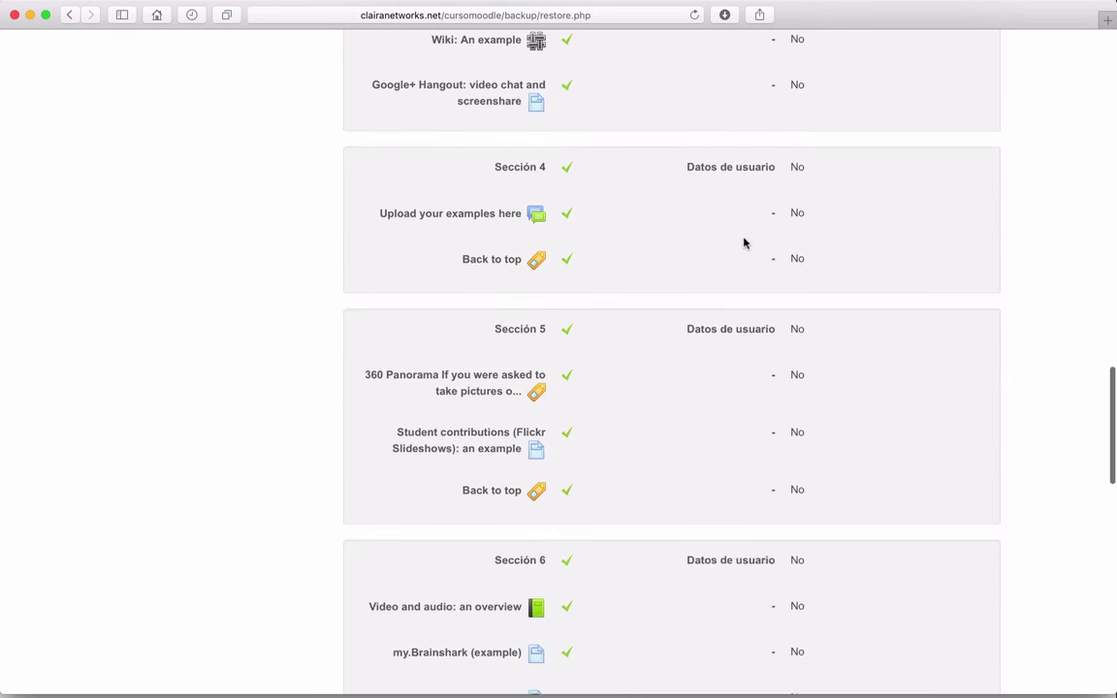
{"action": "scroll", "coordinate": [744, 242], "scroll_direction": "down", "scroll_amount": 11}
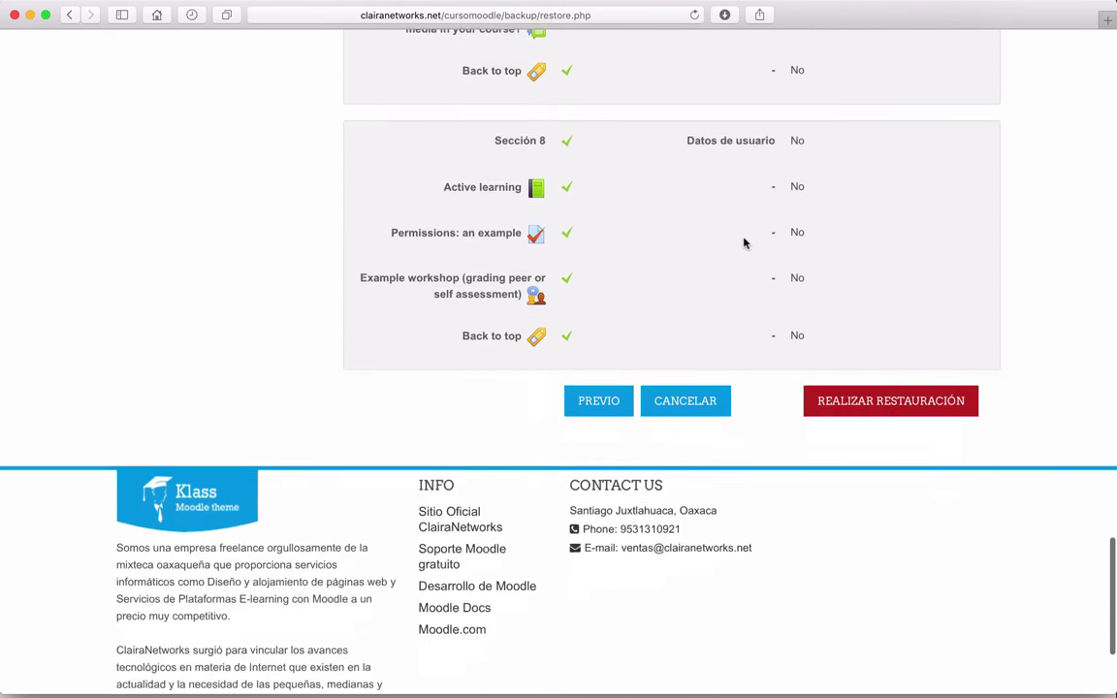
{"action": "scroll", "coordinate": [744, 242], "scroll_direction": "up", "scroll_amount": 20}
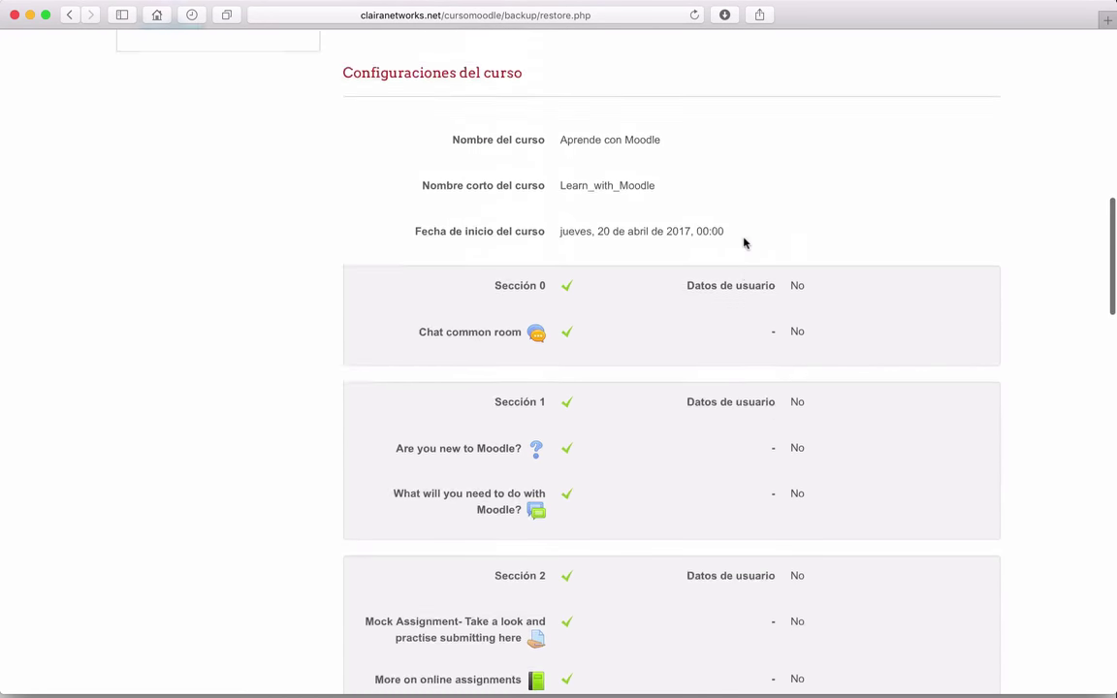
{"action": "scroll", "coordinate": [744, 242], "scroll_direction": "down", "scroll_amount": 20}
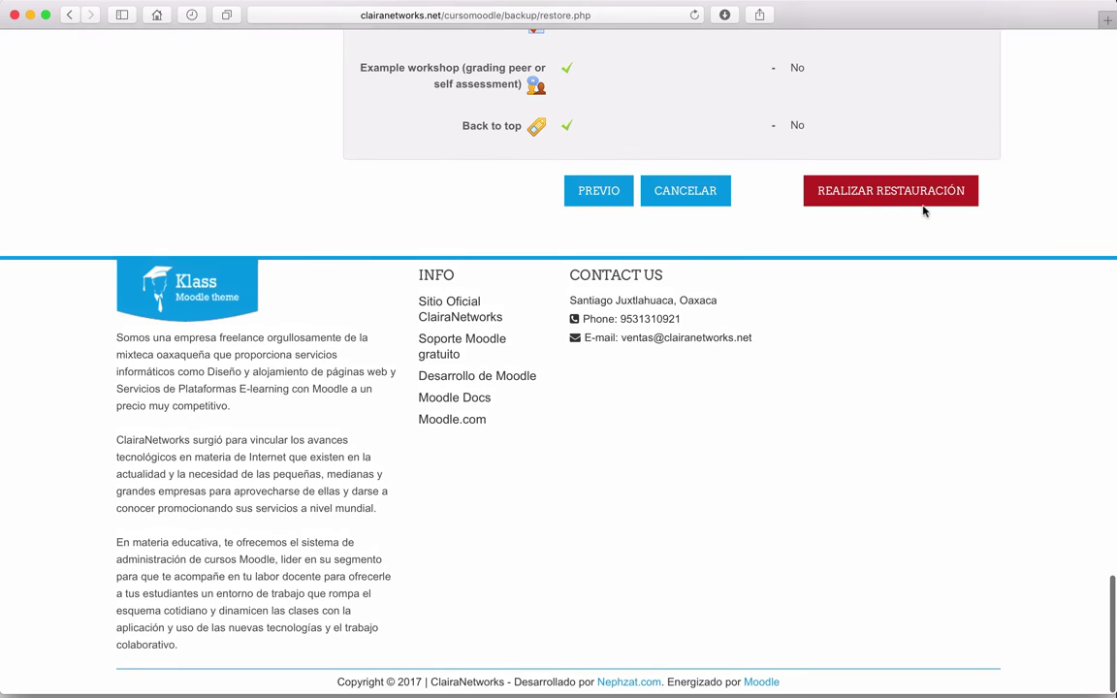
{"action": "left_click", "coordinate": [884, 197]}
Continue past the question category notice, complete the restore and open the restored course.
{"action": "scroll", "coordinate": [854, 404], "scroll_direction": "up", "scroll_amount": 10}
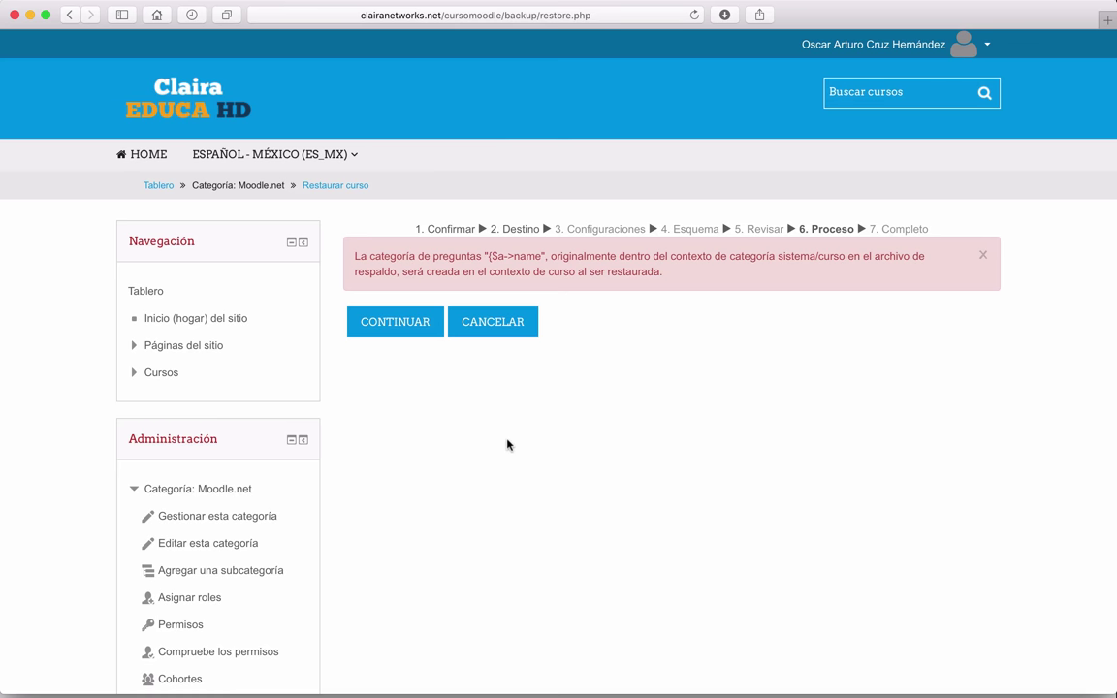
{"action": "left_click", "coordinate": [391, 337]}
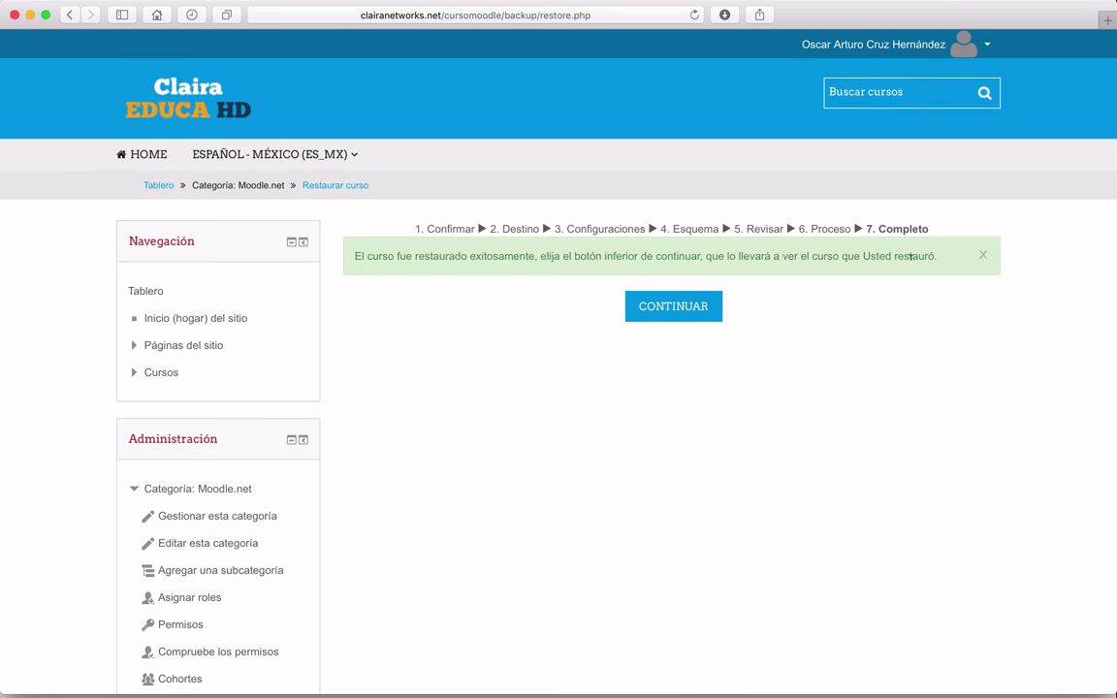
{"action": "left_click", "coordinate": [683, 309]}
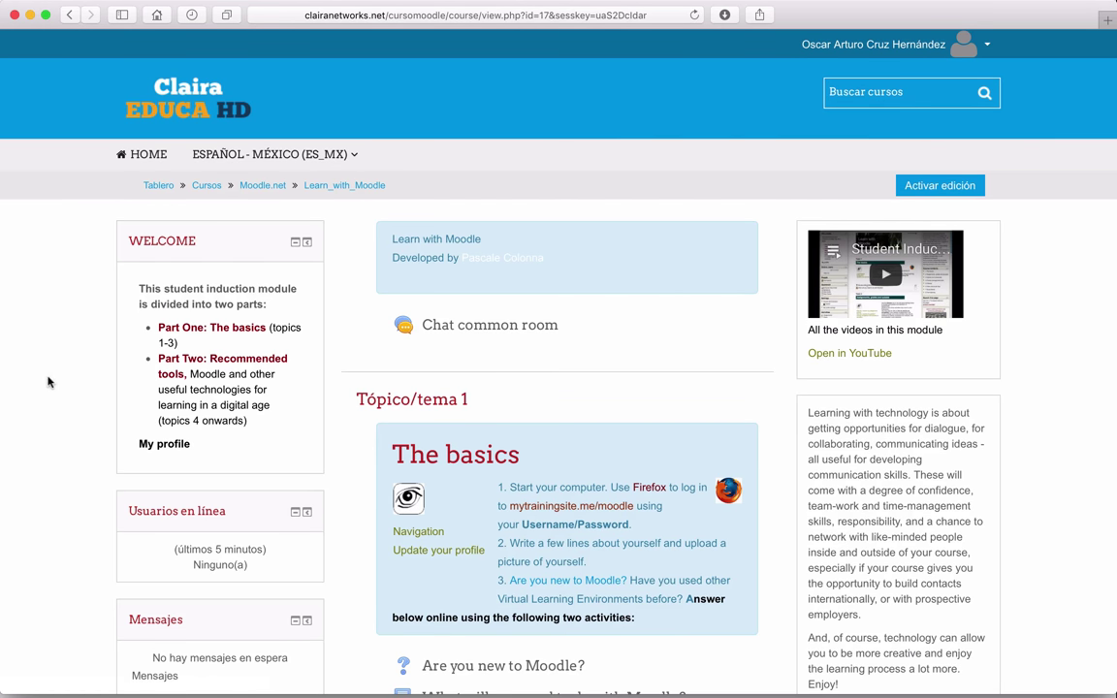
{"action": "scroll", "coordinate": [49, 382], "scroll_direction": "down", "scroll_amount": 1}
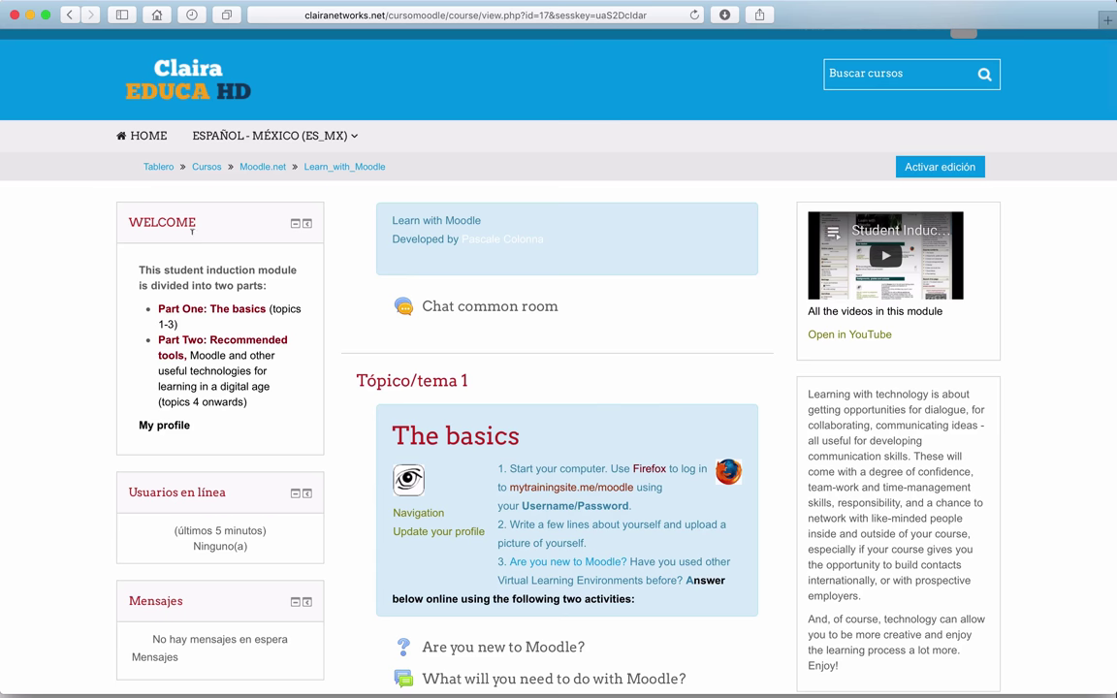
{"action": "right_click", "coordinate": [502, 248]}
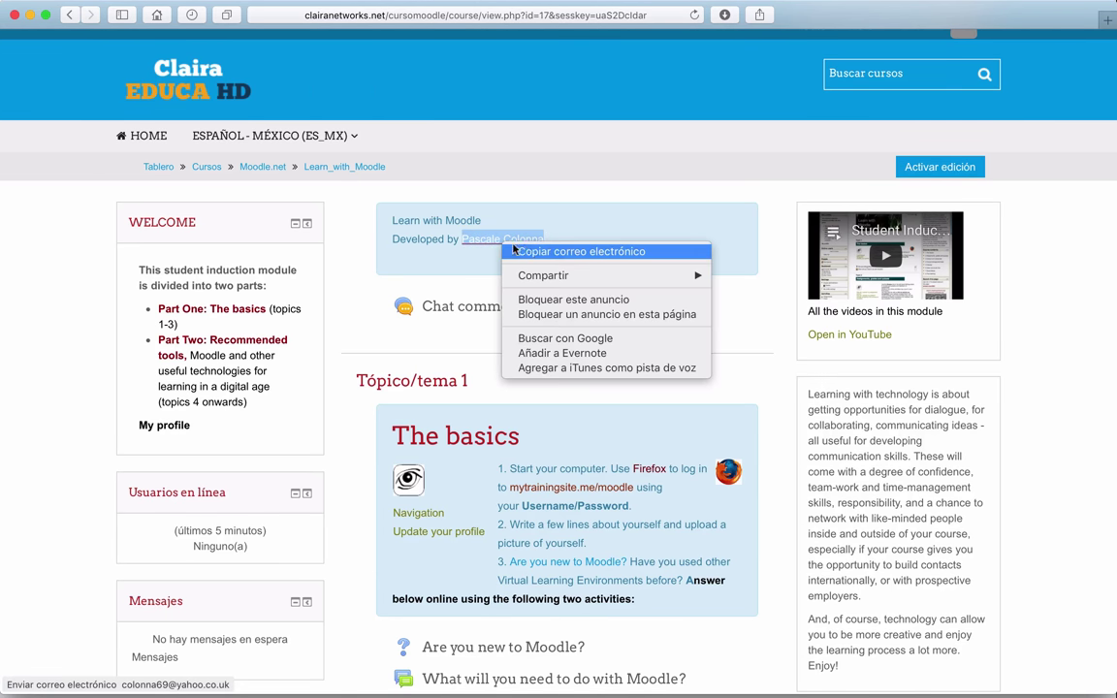
{"action": "left_click", "coordinate": [527, 249]}
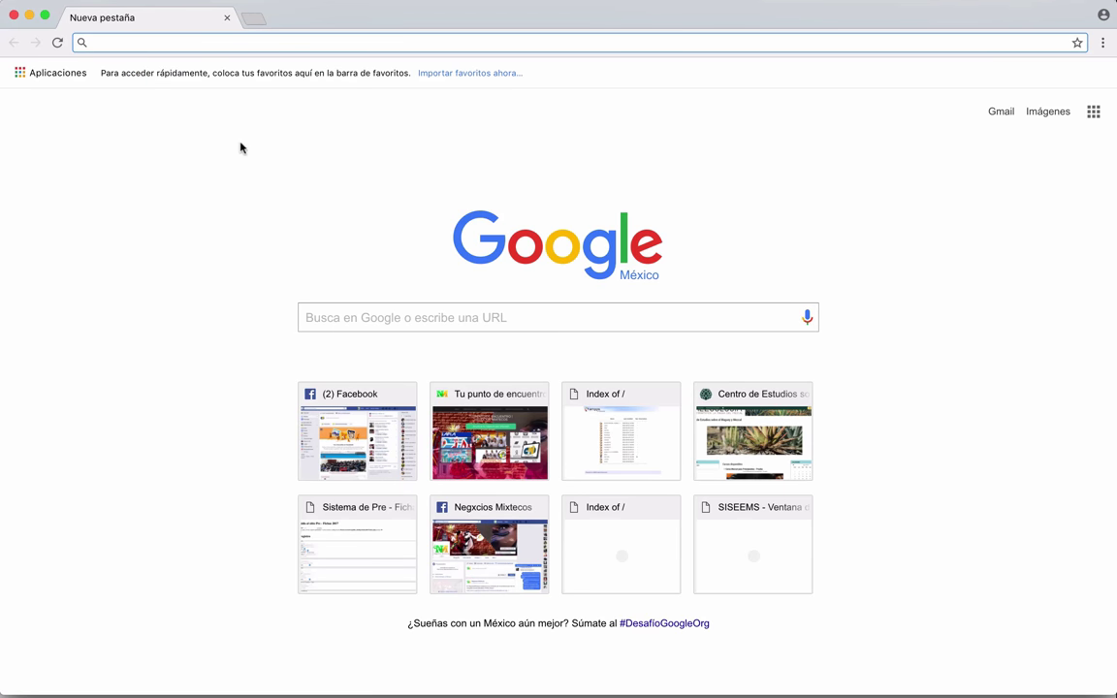
{"action": "left_click", "coordinate": [13, 18]}
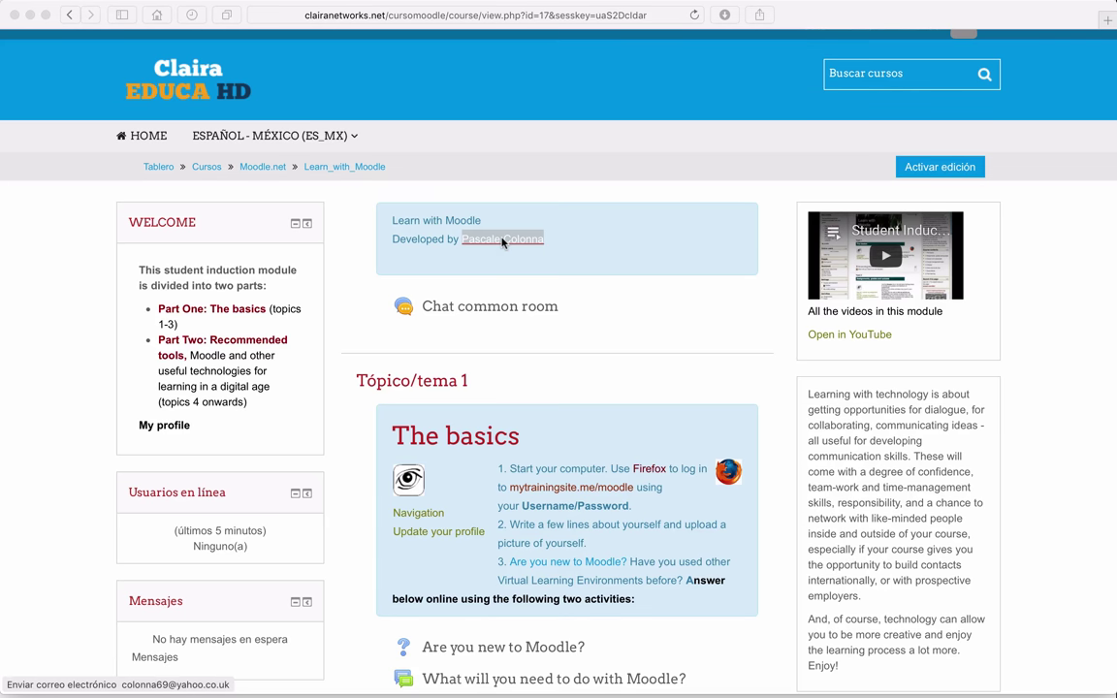
{"action": "left_click", "coordinate": [608, 253]}
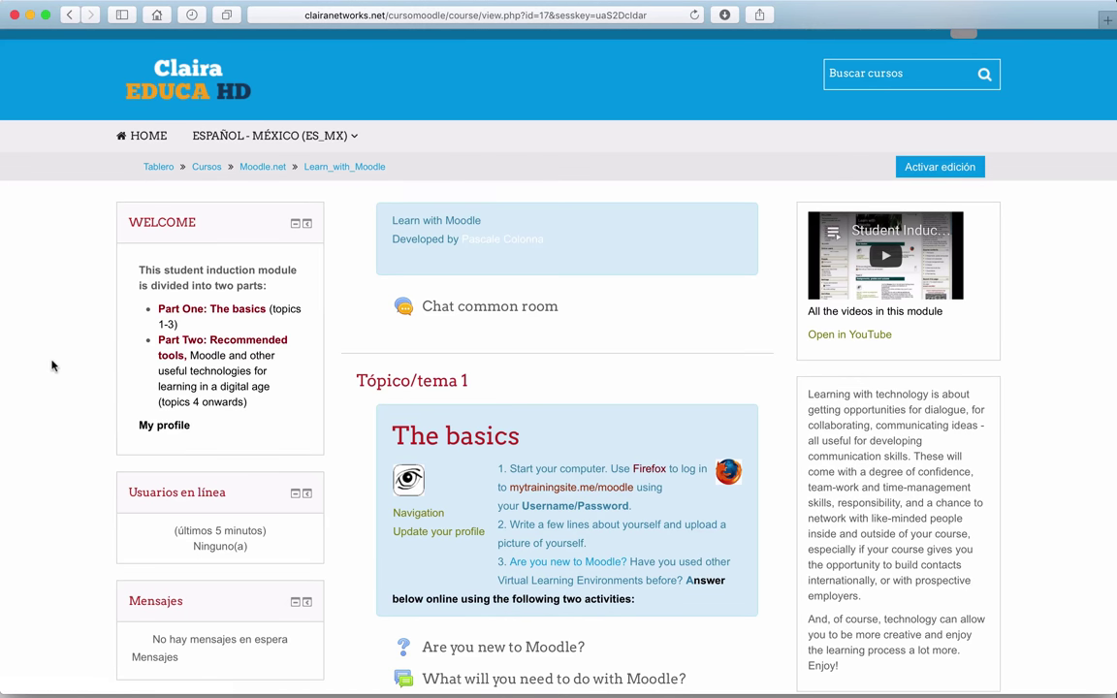
Review the restored course's contents from the welcome section through Tópico/tema 6, Video and Audio files, and return to the beginning.
{"action": "scroll", "coordinate": [52, 366], "scroll_direction": "down", "scroll_amount": 1}
{"action": "scroll", "coordinate": [53, 366], "scroll_direction": "up", "scroll_amount": 2}
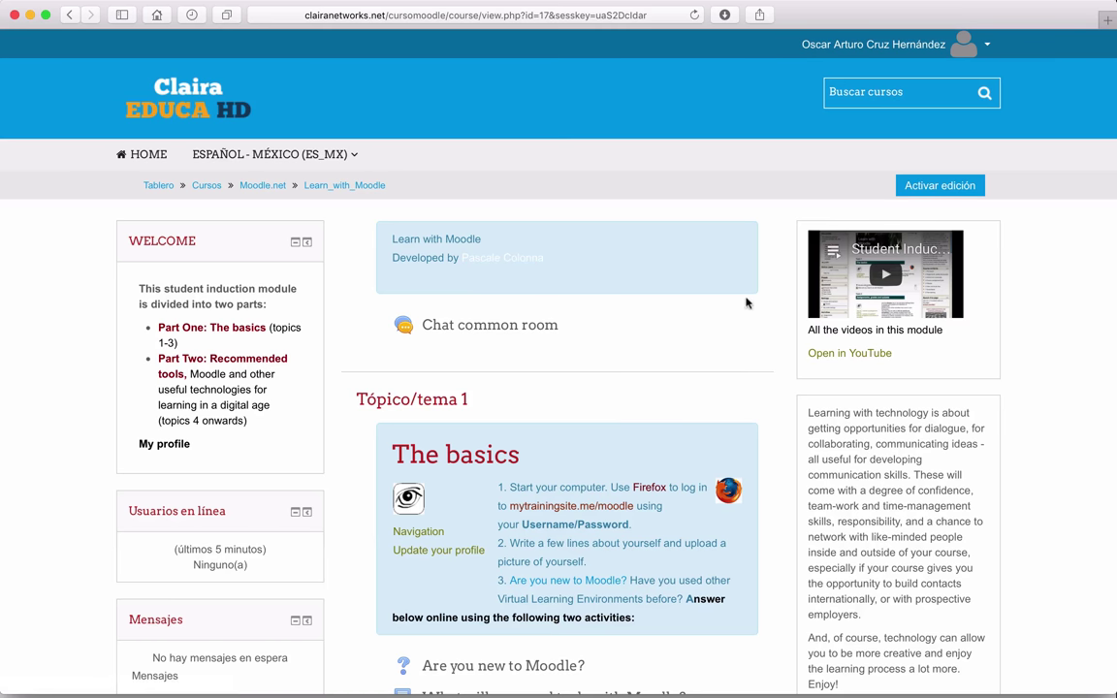
{"action": "scroll", "coordinate": [737, 342], "scroll_direction": "down", "scroll_amount": 1}
{"action": "scroll", "coordinate": [734, 343], "scroll_direction": "down", "scroll_amount": 1}
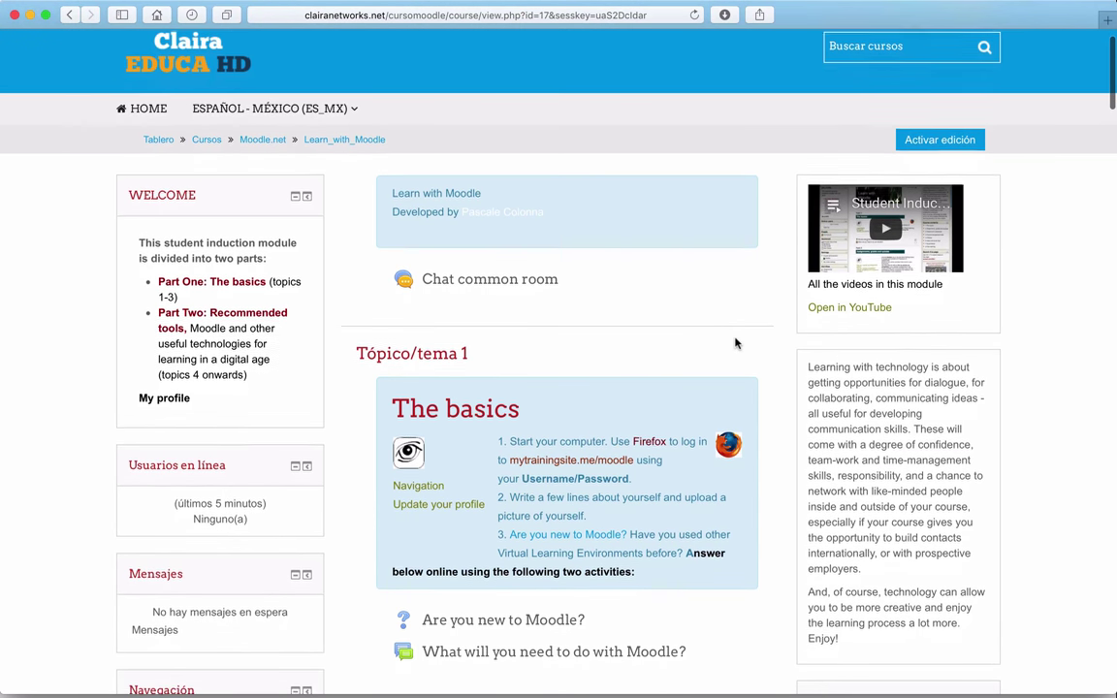
{"action": "scroll", "coordinate": [734, 343], "scroll_direction": "down", "scroll_amount": 1}
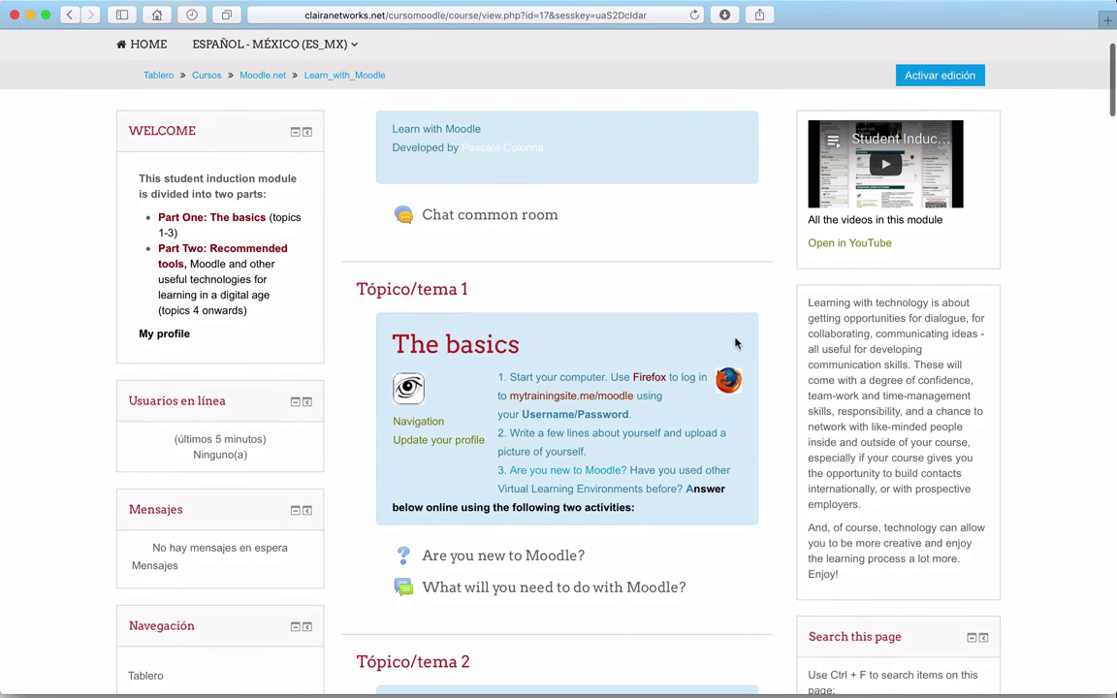
{"action": "scroll", "coordinate": [541, 353], "scroll_direction": "down", "scroll_amount": 3}
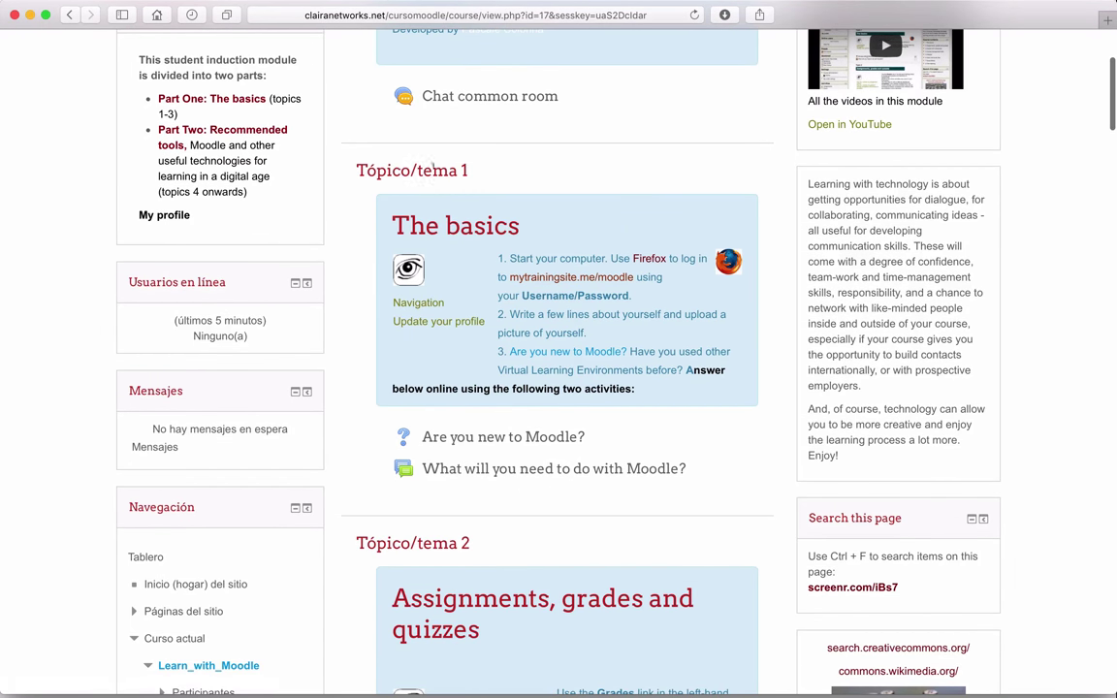
{"action": "scroll", "coordinate": [790, 354], "scroll_direction": "down", "scroll_amount": 8}
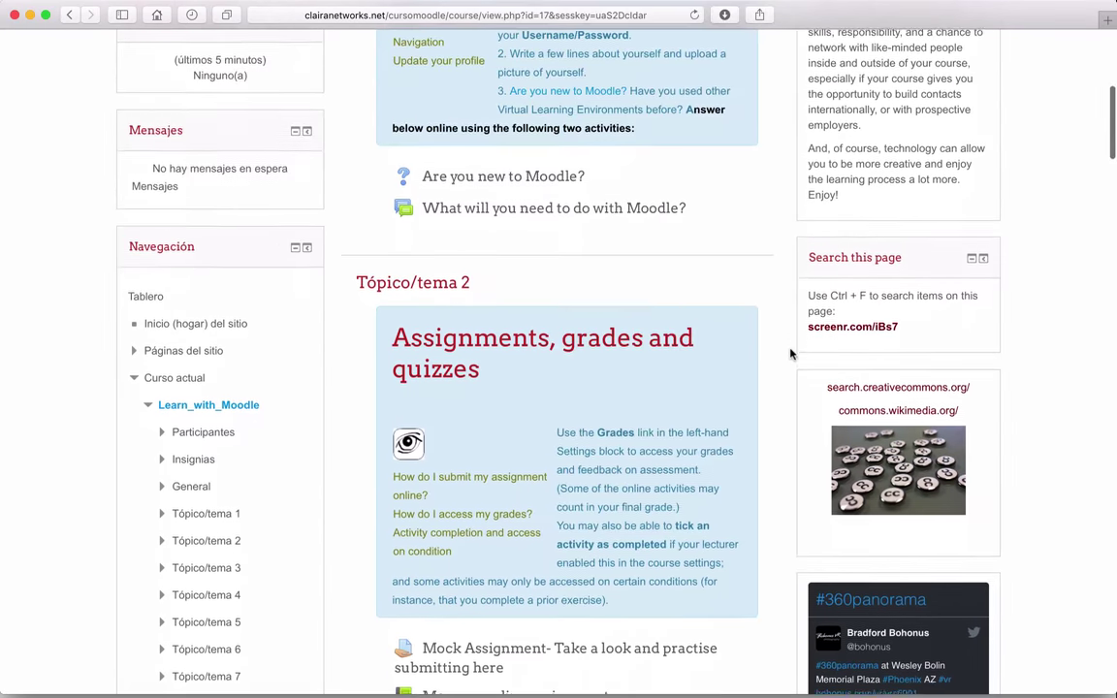
{"action": "scroll", "coordinate": [790, 354], "scroll_direction": "down", "scroll_amount": 4}
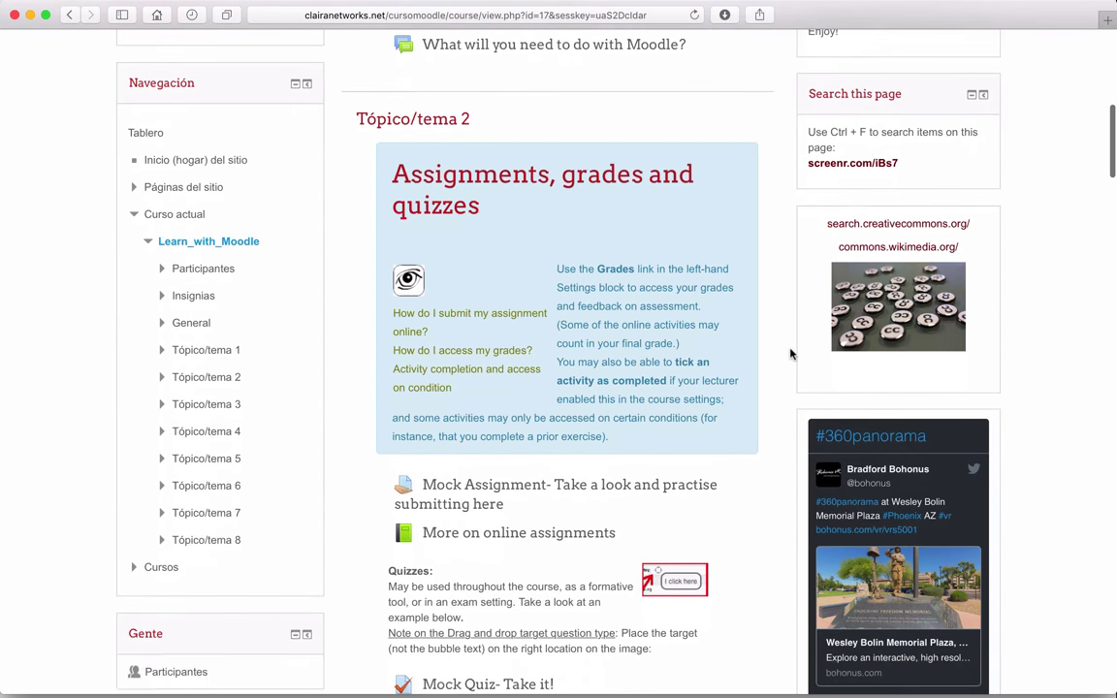
{"action": "scroll", "coordinate": [790, 354], "scroll_direction": "down", "scroll_amount": 7}
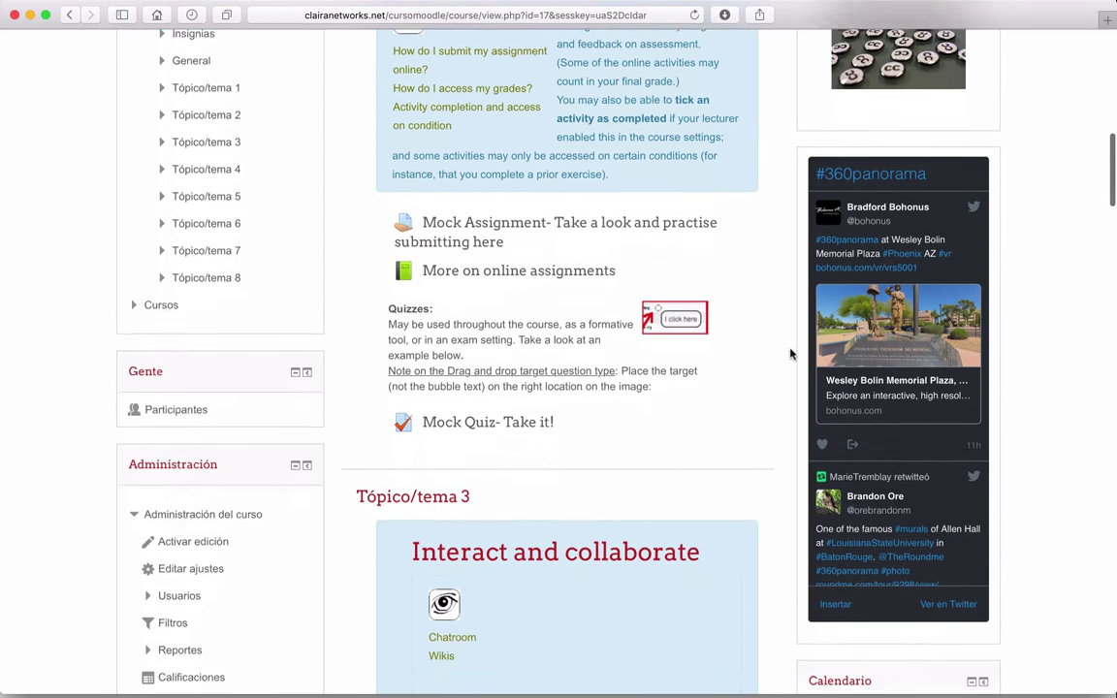
{"action": "scroll", "coordinate": [790, 354], "scroll_direction": "down", "scroll_amount": 17}
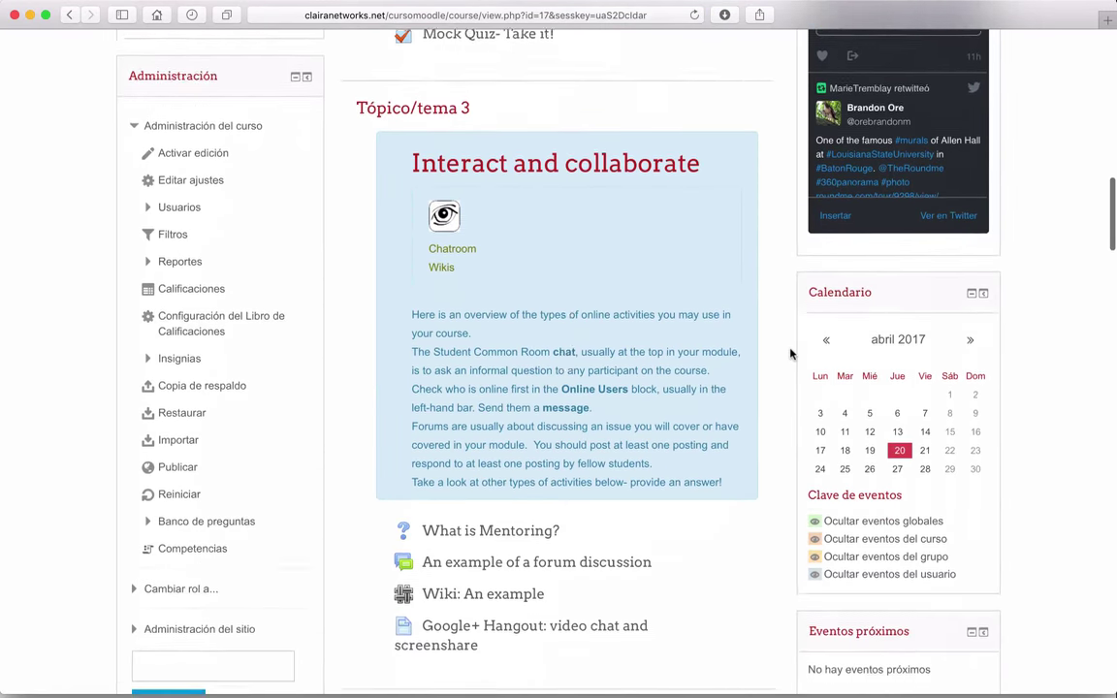
{"action": "scroll", "coordinate": [790, 354], "scroll_direction": "down", "scroll_amount": 12}
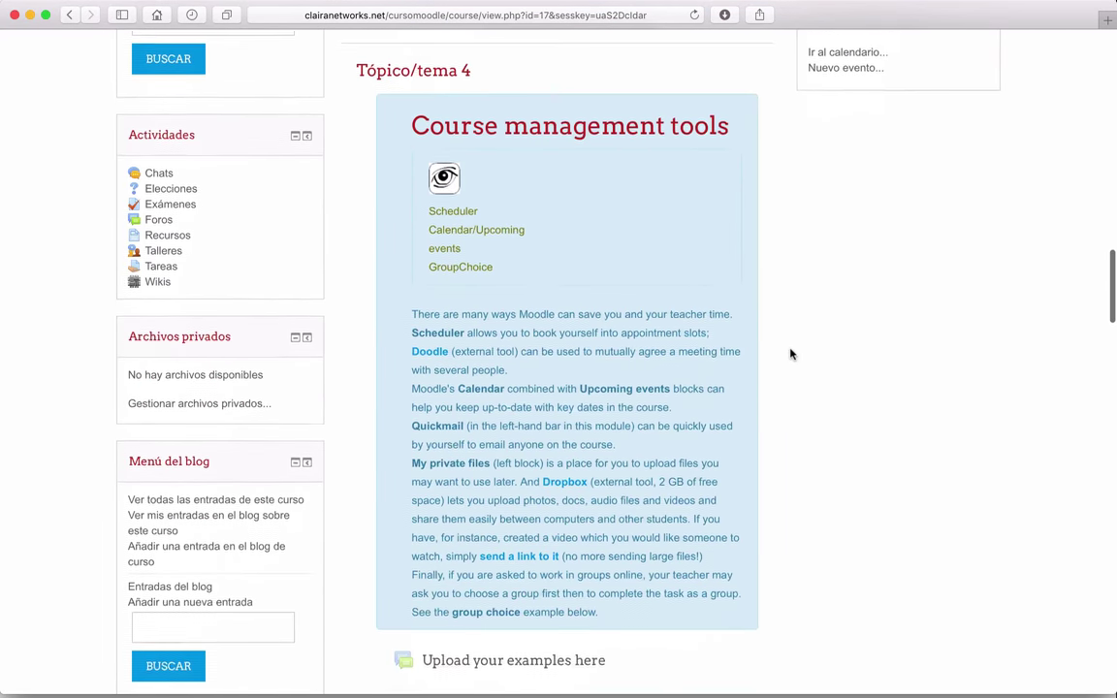
{"action": "scroll", "coordinate": [790, 354], "scroll_direction": "down", "scroll_amount": 16}
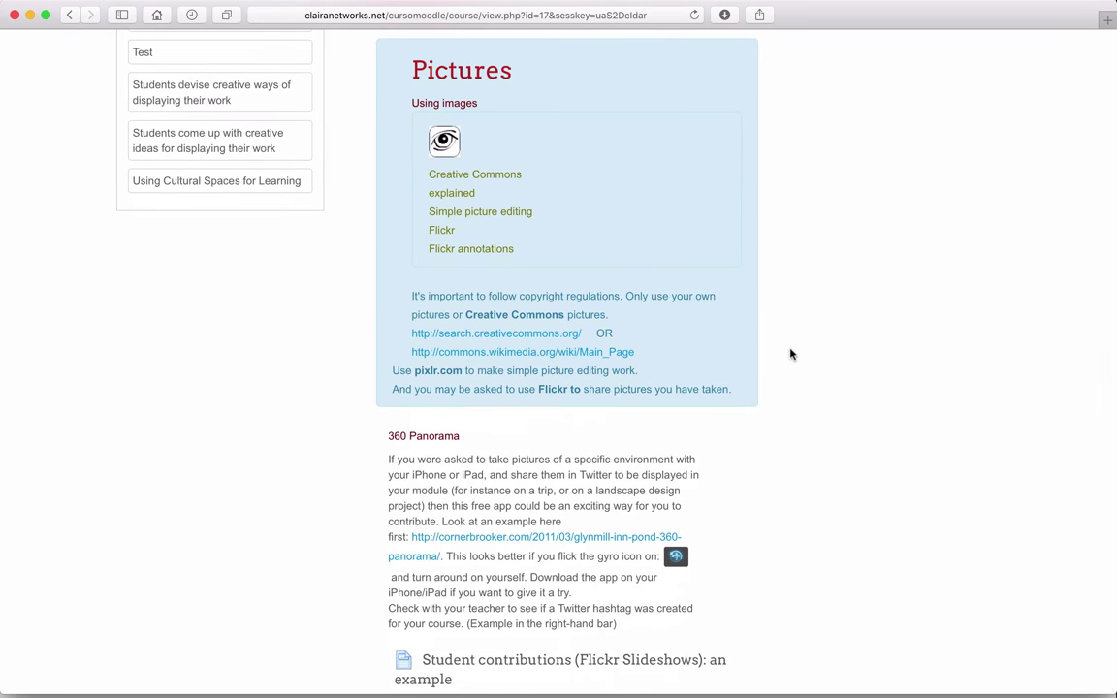
{"action": "scroll", "coordinate": [790, 354], "scroll_direction": "down", "scroll_amount": 15}
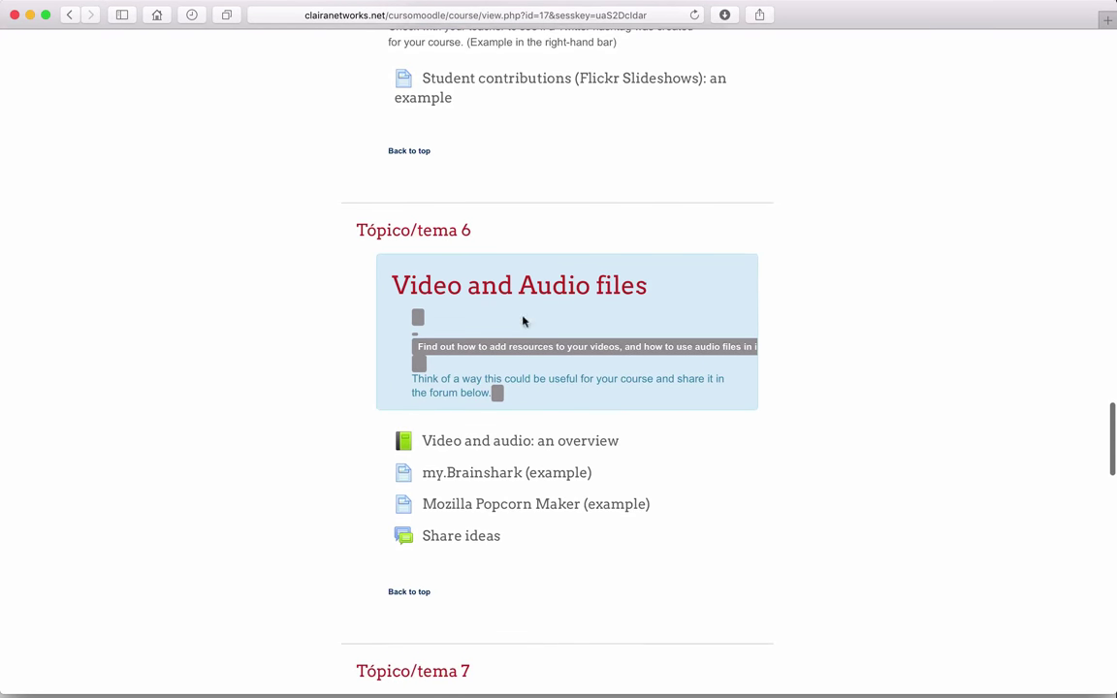
{"action": "scroll", "coordinate": [316, 470], "scroll_direction": "down", "scroll_amount": 6}
{"action": "key", "text": "Home"}
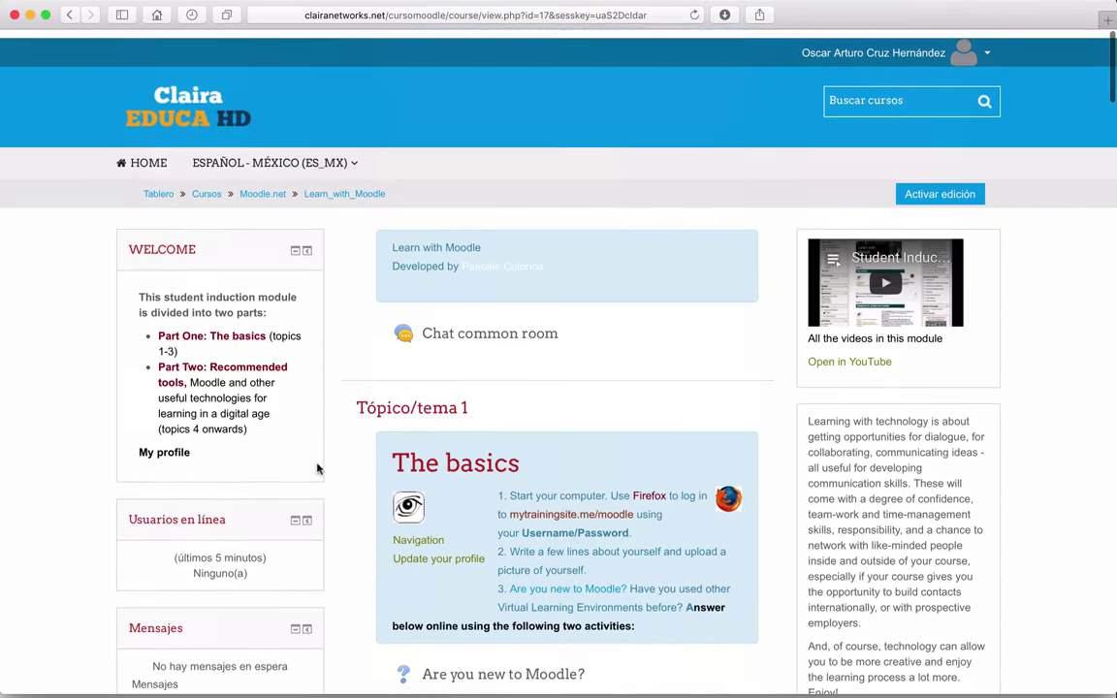
Examine the Tópico/tema 1 activities, view the "What will you need to do with Moodle?" forum, and return to the course.
{"action": "scroll", "coordinate": [548, 615], "scroll_direction": "down", "scroll_amount": 1}
{"action": "scroll", "coordinate": [548, 615], "scroll_direction": "down", "scroll_amount": 6}
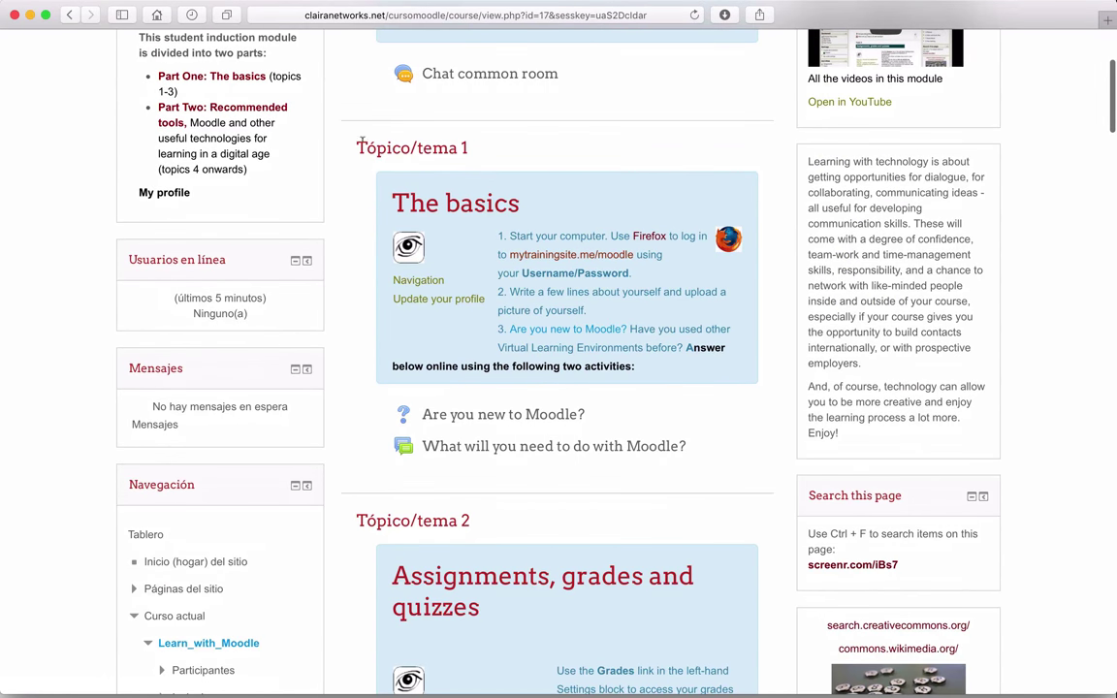
{"action": "scroll", "coordinate": [361, 142], "scroll_direction": "up", "scroll_amount": 4}
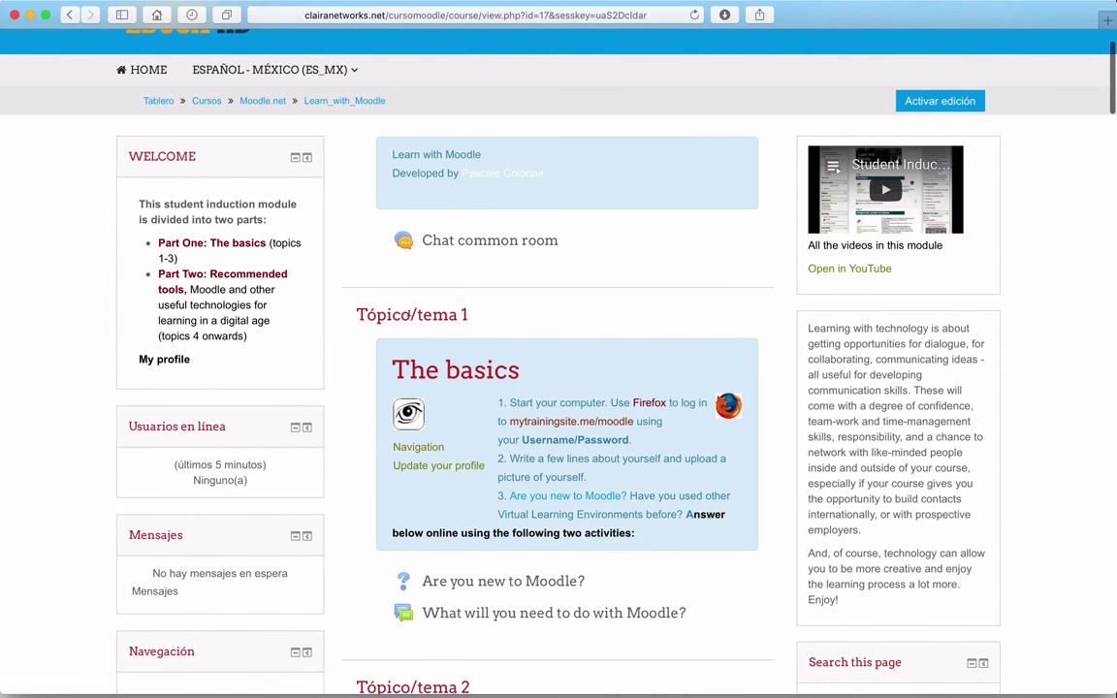
{"action": "scroll", "coordinate": [653, 304], "scroll_direction": "down", "scroll_amount": 3}
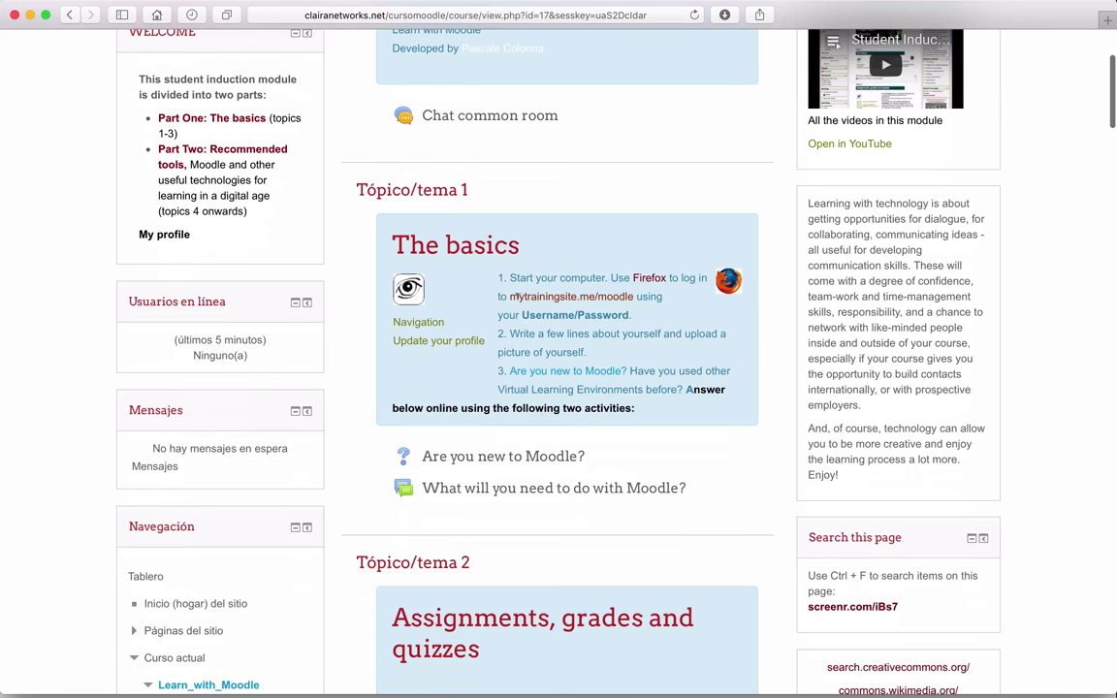
{"action": "scroll", "coordinate": [575, 318], "scroll_direction": "down", "scroll_amount": 1}
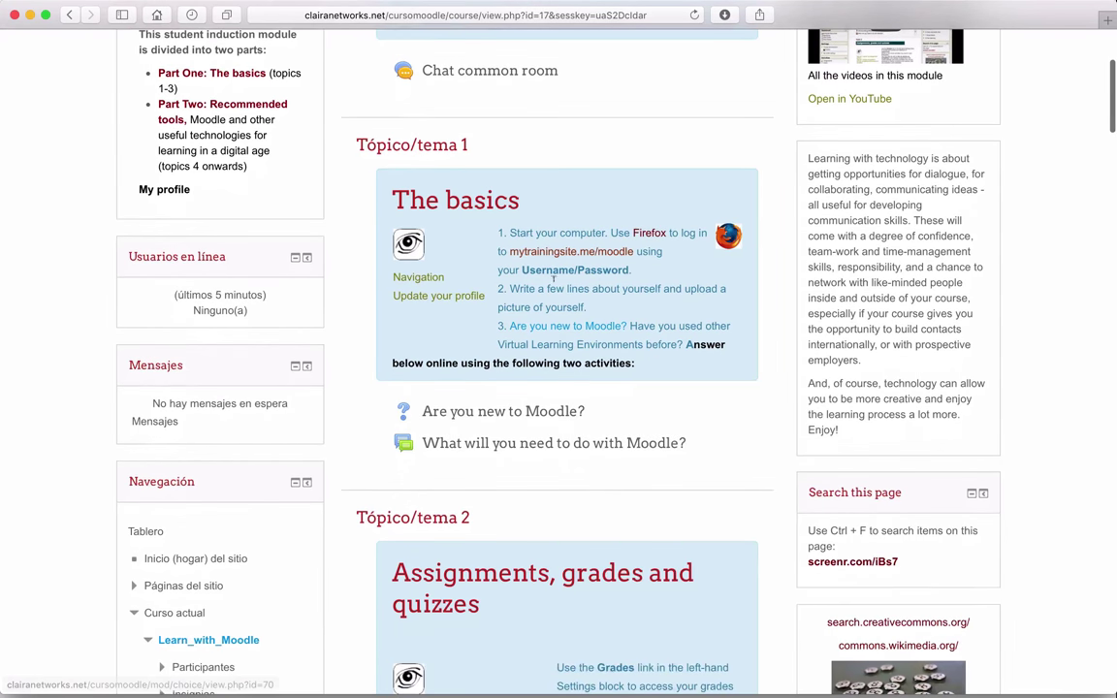
{"action": "scroll", "coordinate": [550, 291], "scroll_direction": "down", "scroll_amount": 1}
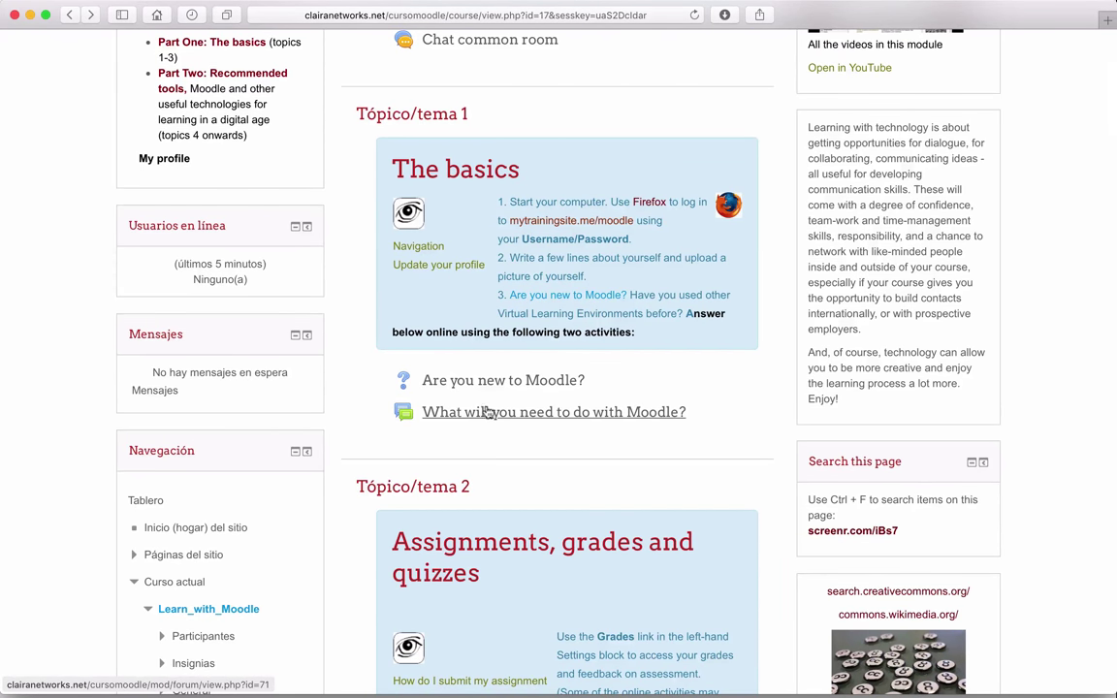
{"action": "left_click", "coordinate": [536, 413]}
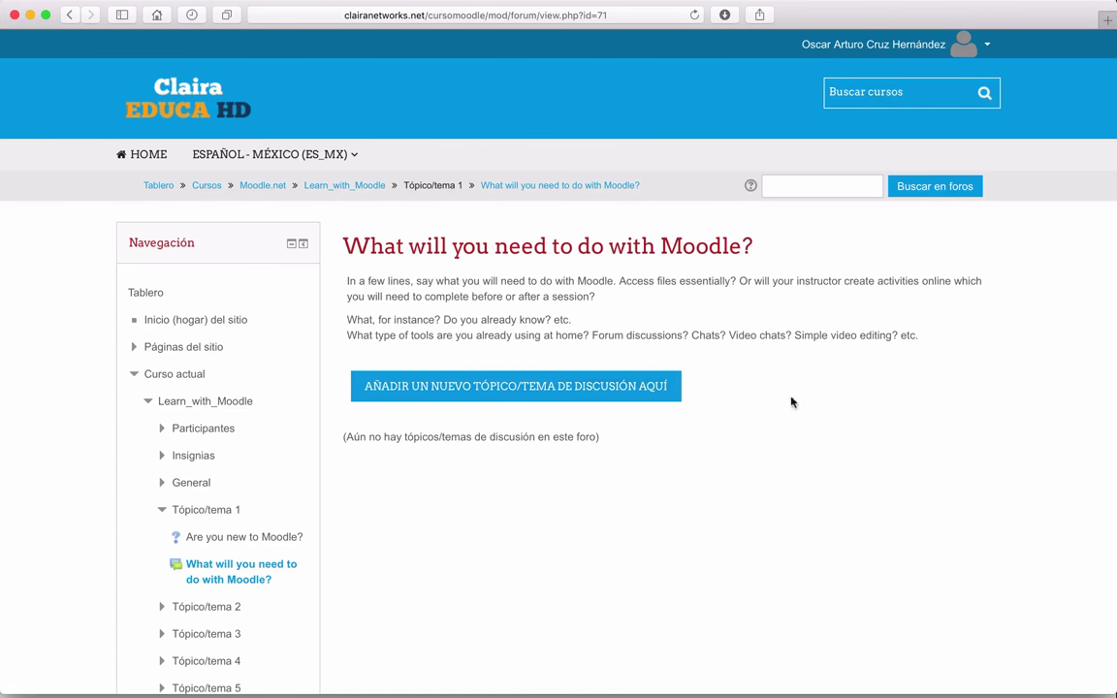
{"action": "left_click", "coordinate": [70, 15]}
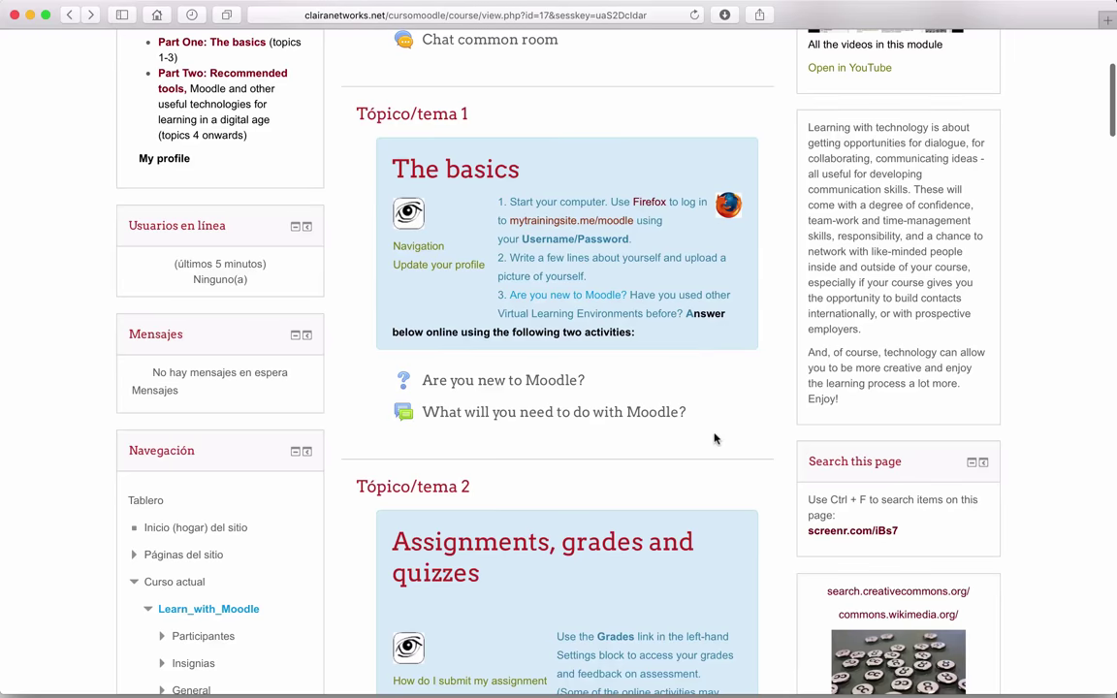
Turn on editing for the course and hide the "Wiki: An example" activity in Tópico/tema 3.
{"action": "scroll", "coordinate": [714, 439], "scroll_direction": "up", "scroll_amount": 5}
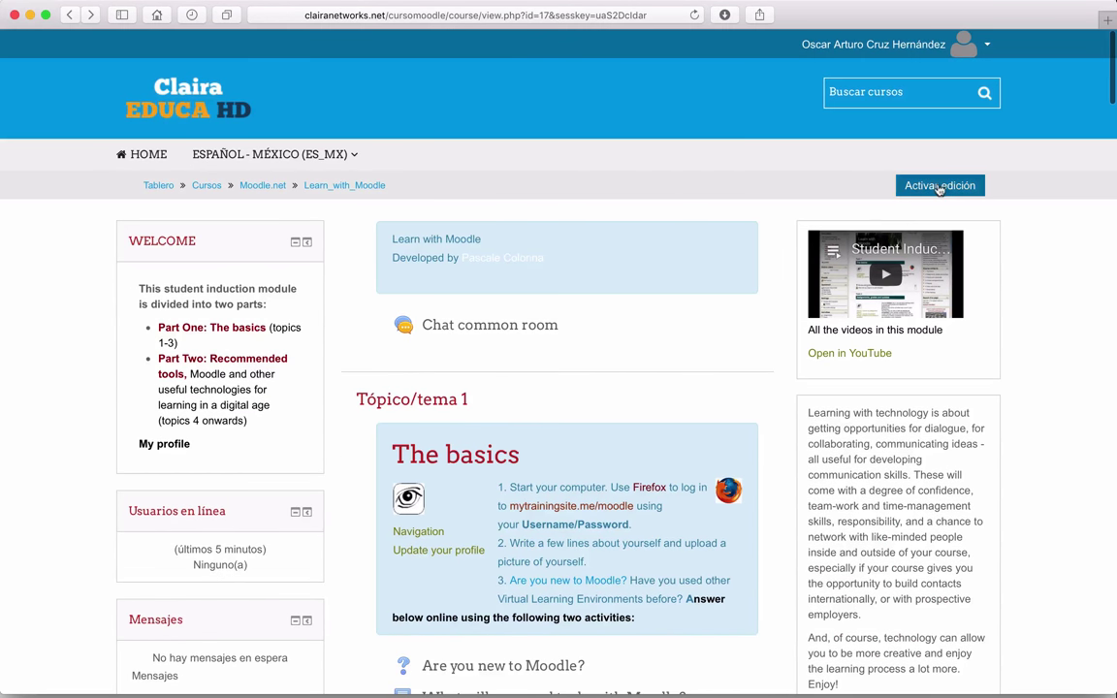
{"action": "left_click", "coordinate": [939, 186]}
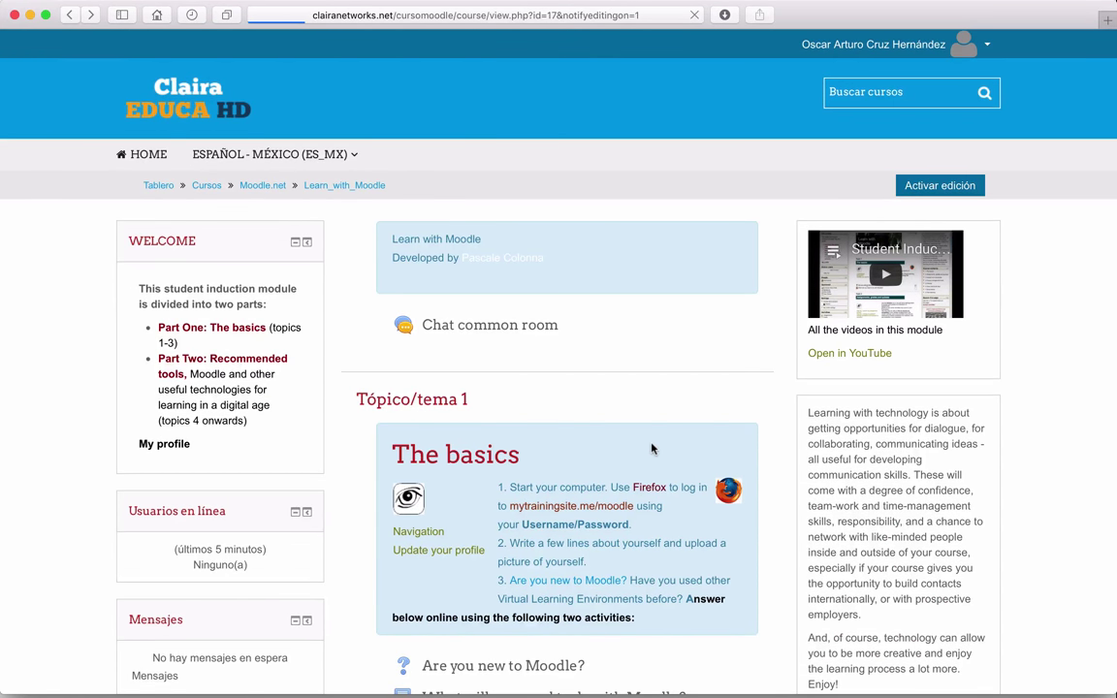
{"action": "scroll", "coordinate": [528, 436], "scroll_direction": "down", "scroll_amount": 10}
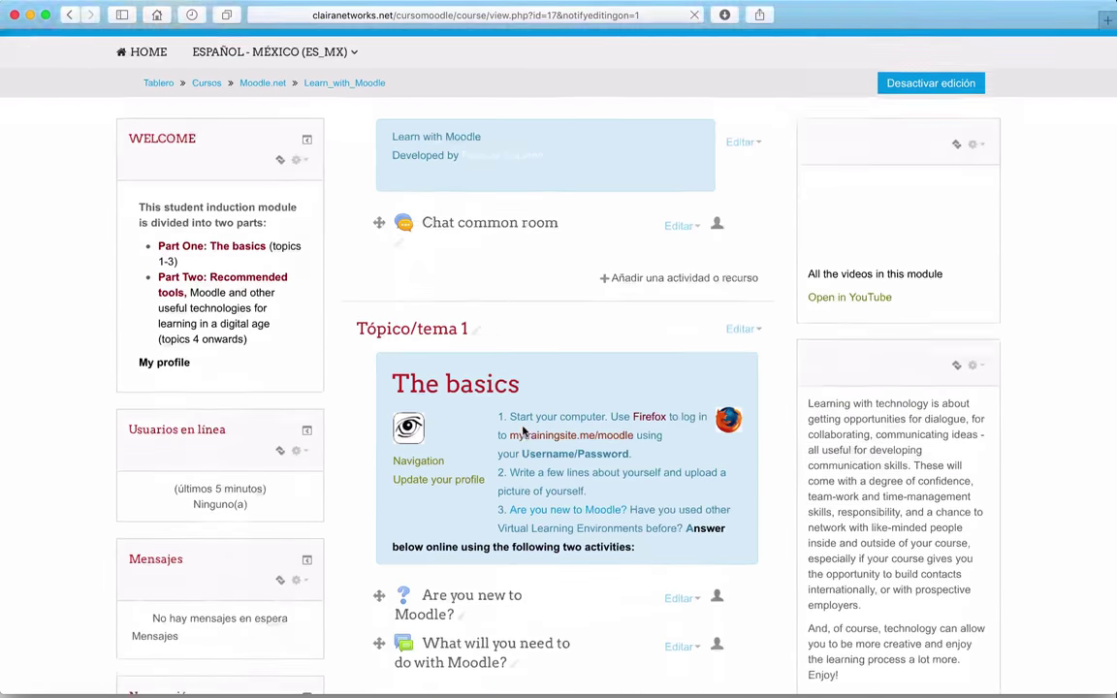
{"action": "scroll", "coordinate": [522, 431], "scroll_direction": "down", "scroll_amount": 10}
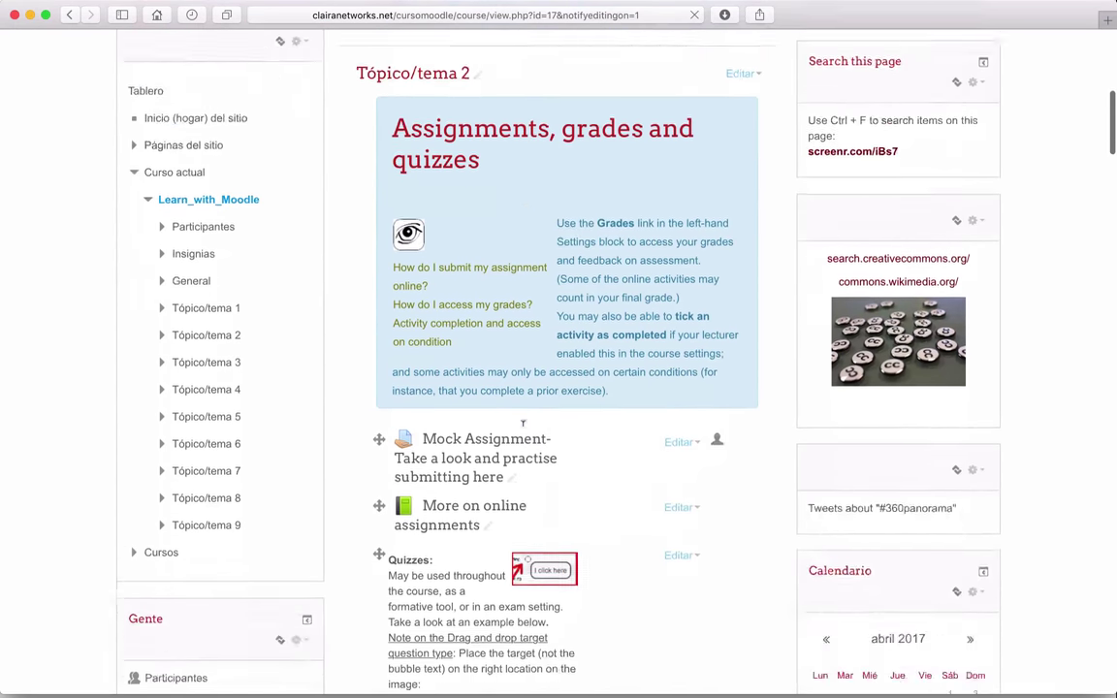
{"action": "scroll", "coordinate": [522, 431], "scroll_direction": "down", "scroll_amount": 8}
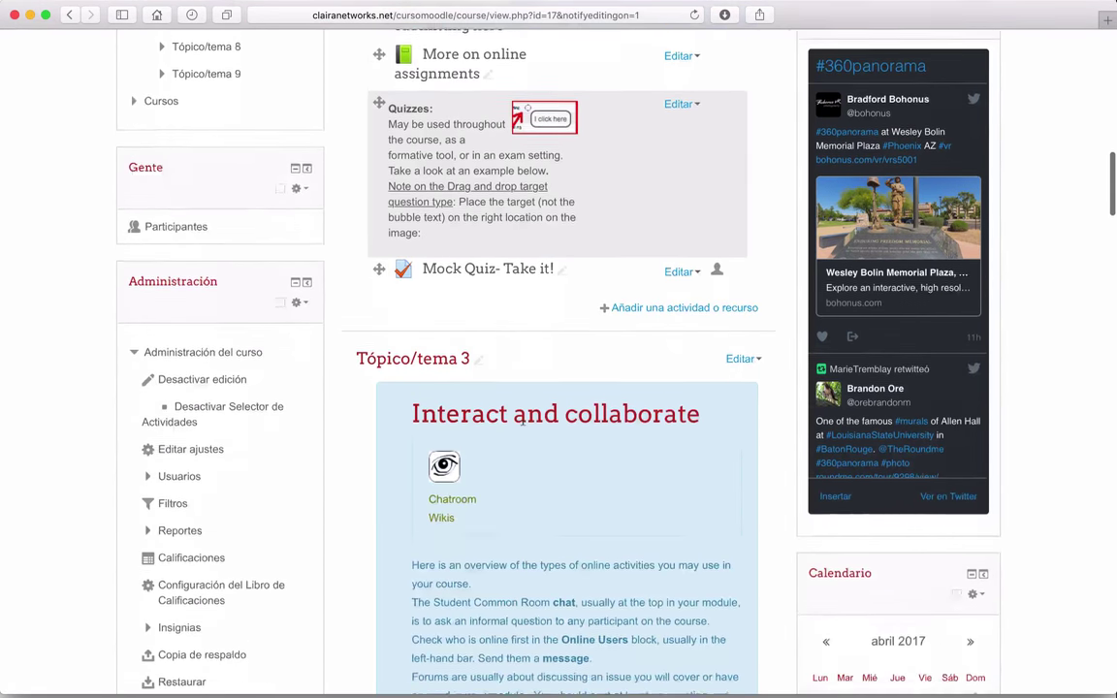
{"action": "scroll", "coordinate": [523, 431], "scroll_direction": "down", "scroll_amount": 6}
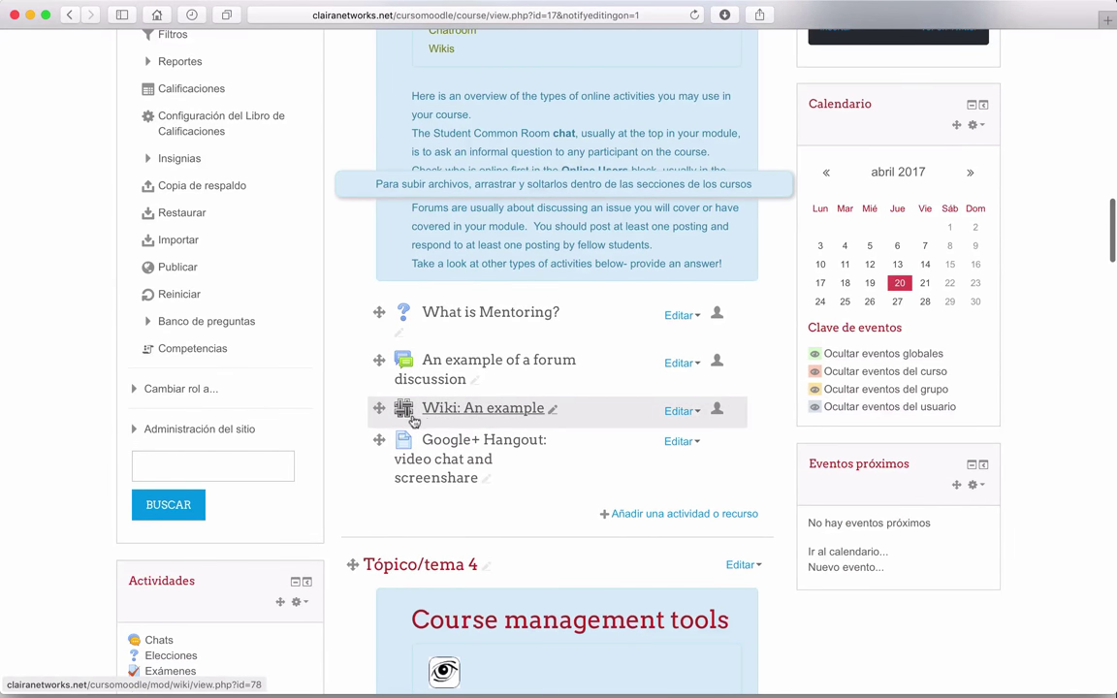
{"action": "scroll", "coordinate": [456, 409], "scroll_direction": "down", "scroll_amount": 3}
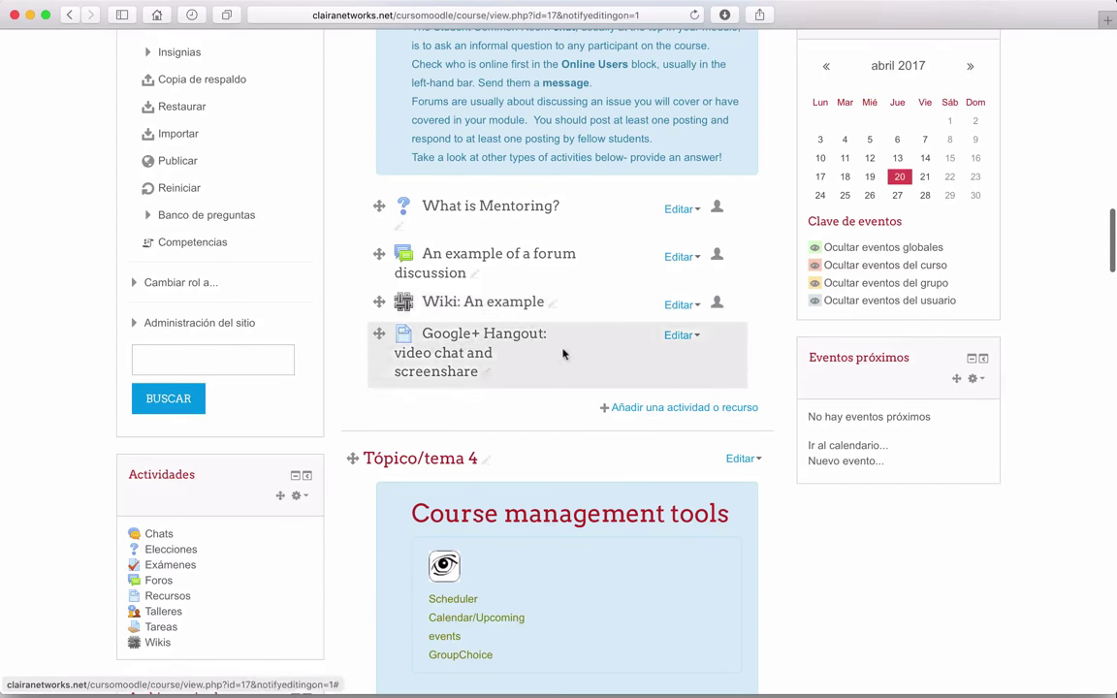
{"action": "left_click", "coordinate": [695, 309]}
{"action": "left_click", "coordinate": [649, 375]}
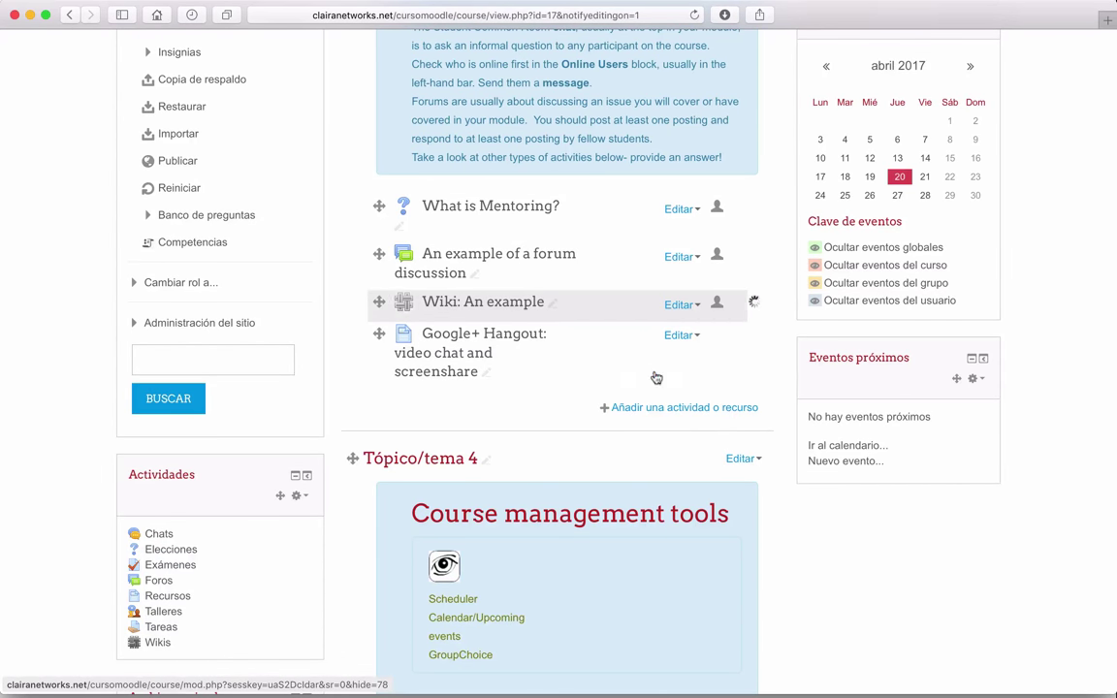
Review the course sections in editing mode from Tópico/tema 3 through Tópico/tema 7, and return to the beginning of the course.
{"action": "scroll", "coordinate": [653, 366], "scroll_direction": "down", "scroll_amount": 5}
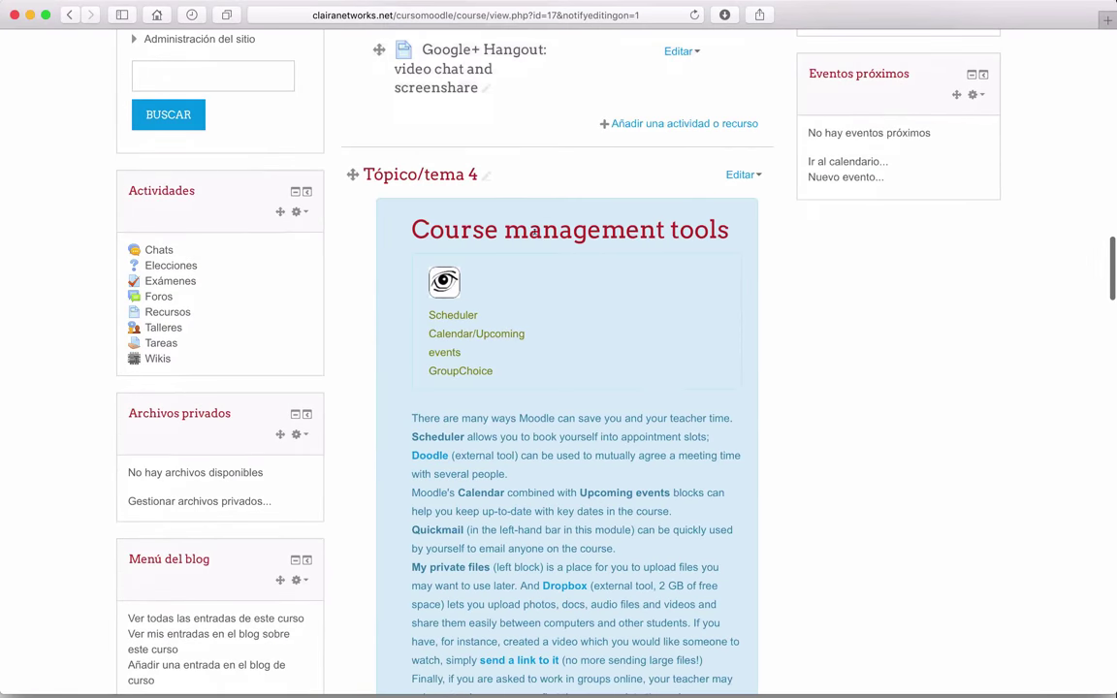
{"action": "scroll", "coordinate": [534, 231], "scroll_direction": "down", "scroll_amount": 10}
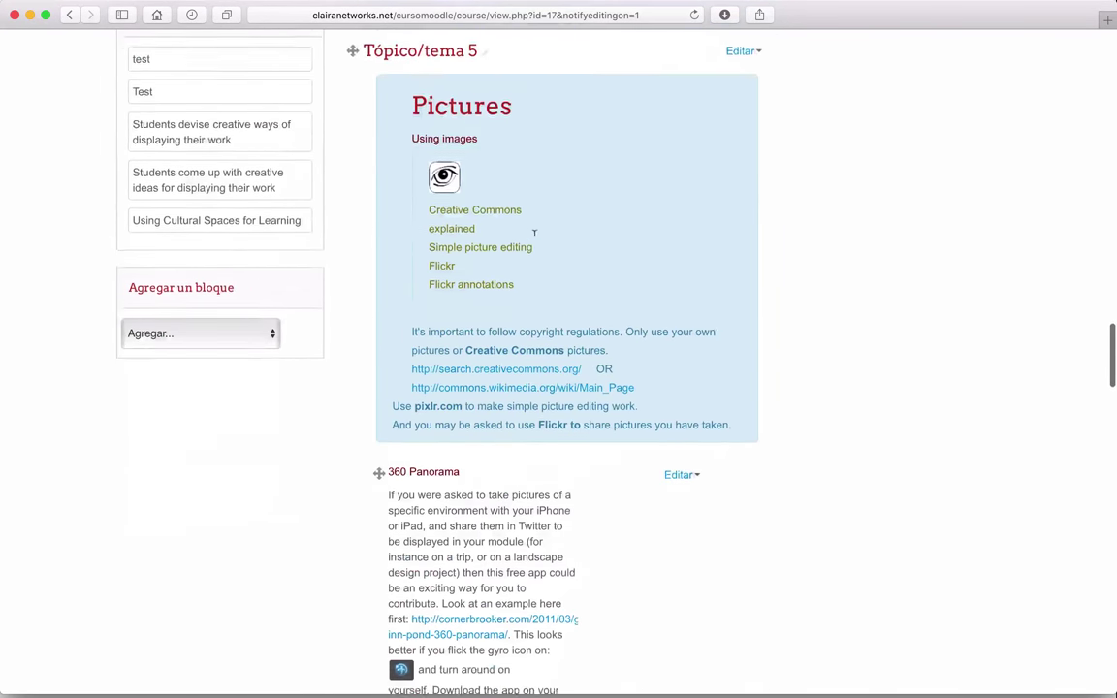
{"action": "scroll", "coordinate": [534, 233], "scroll_direction": "down", "scroll_amount": 10}
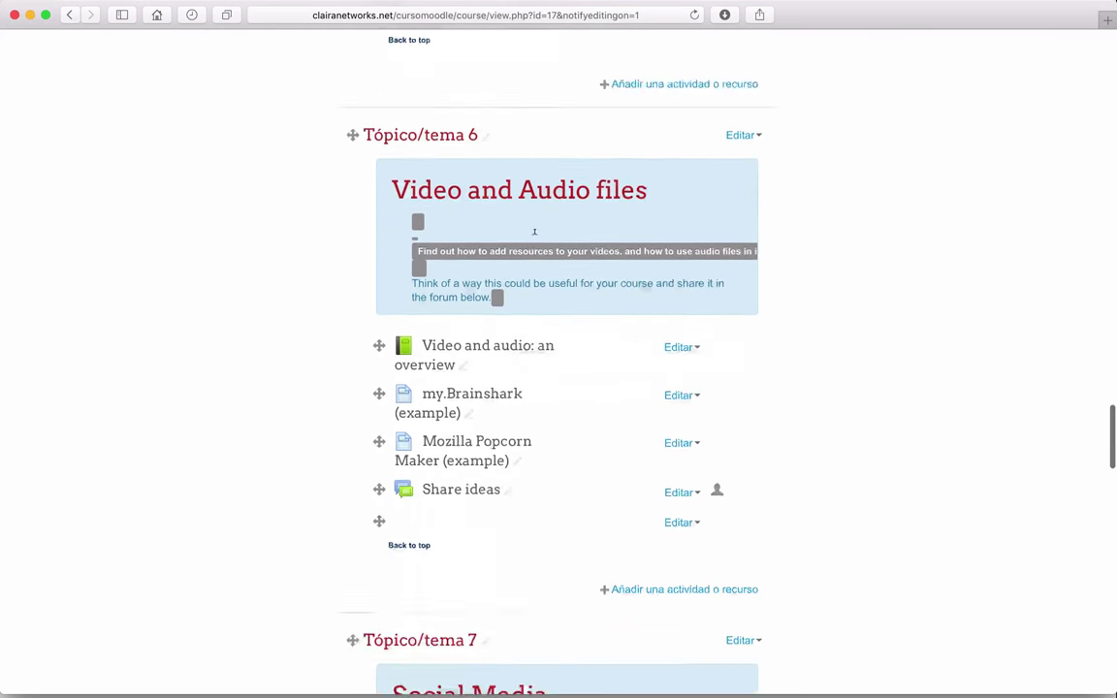
{"action": "scroll", "coordinate": [534, 231], "scroll_direction": "down", "scroll_amount": 4}
{"action": "scroll", "coordinate": [534, 231], "scroll_direction": "up", "scroll_amount": 20}
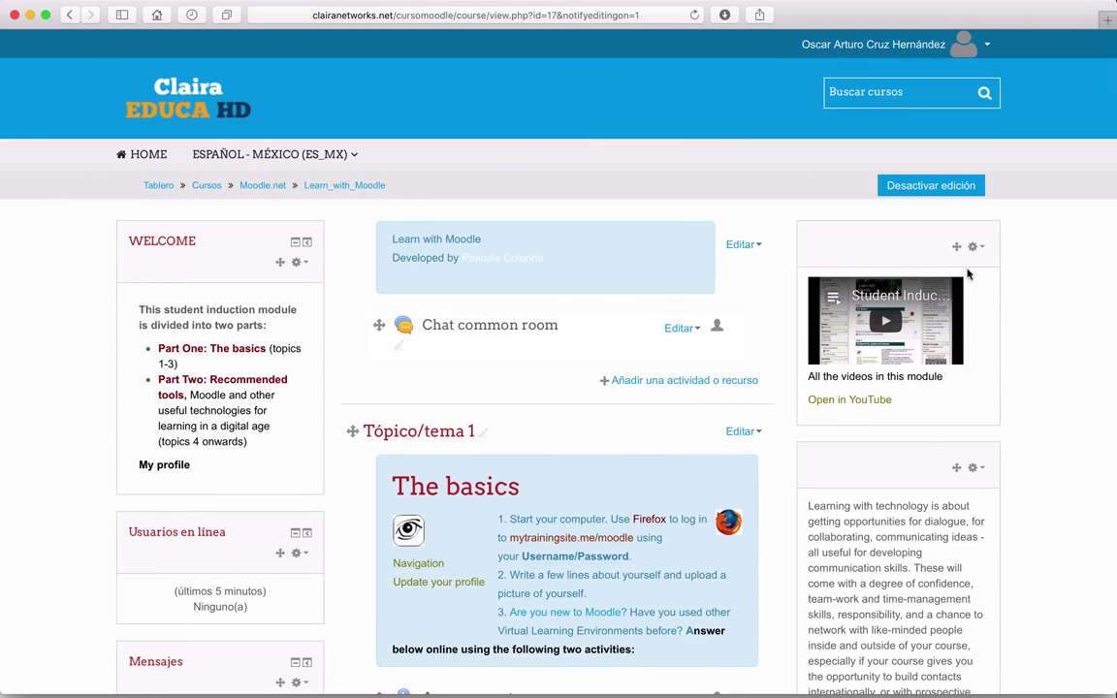
Examine the course's side blocks from the embedded video through "Search this page" and the Creative Commons links to the #360panorama feed.
{"action": "scroll", "coordinate": [1068, 395], "scroll_direction": "down", "scroll_amount": 2}
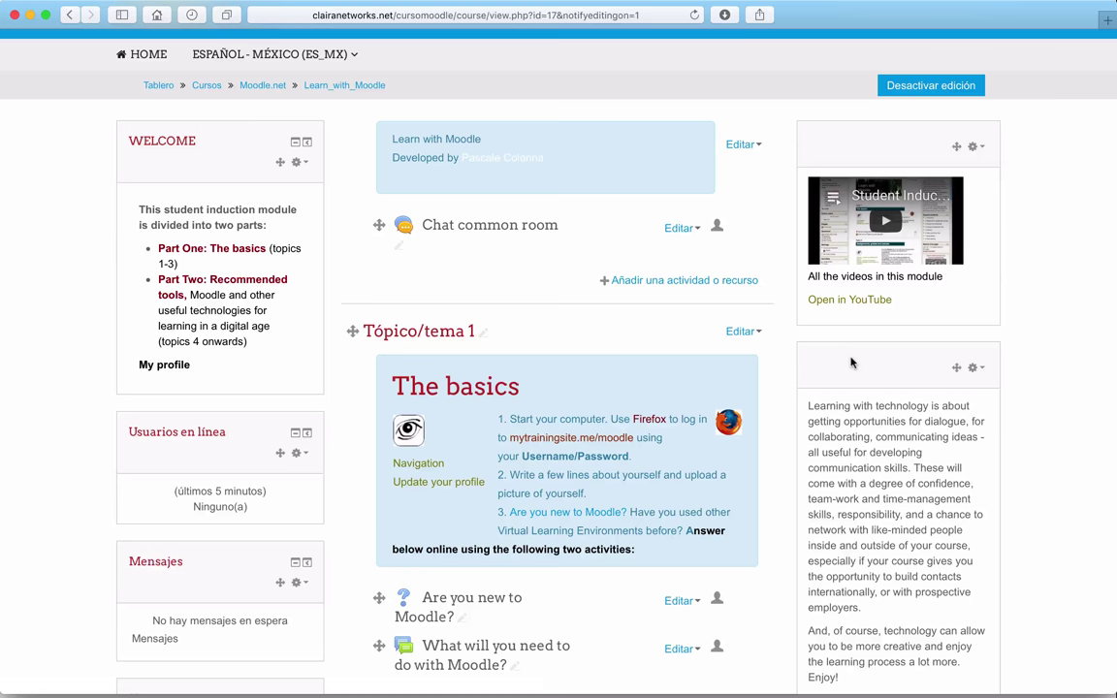
{"action": "scroll", "coordinate": [851, 363], "scroll_direction": "down", "scroll_amount": 5}
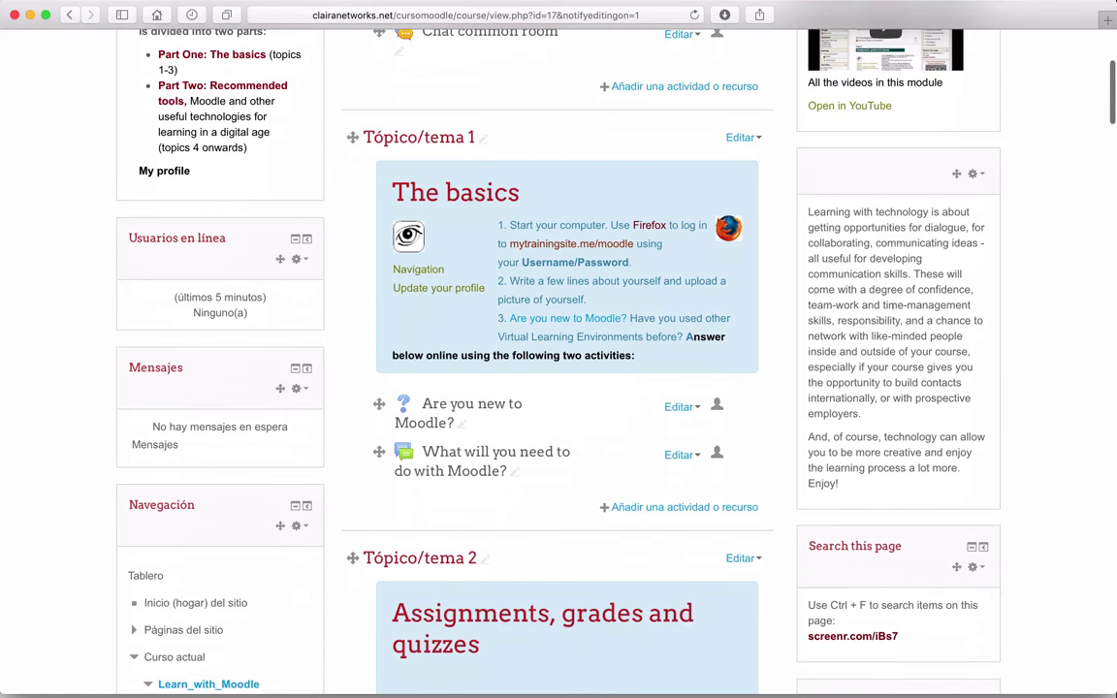
{"action": "scroll", "coordinate": [947, 270], "scroll_direction": "down", "scroll_amount": 2}
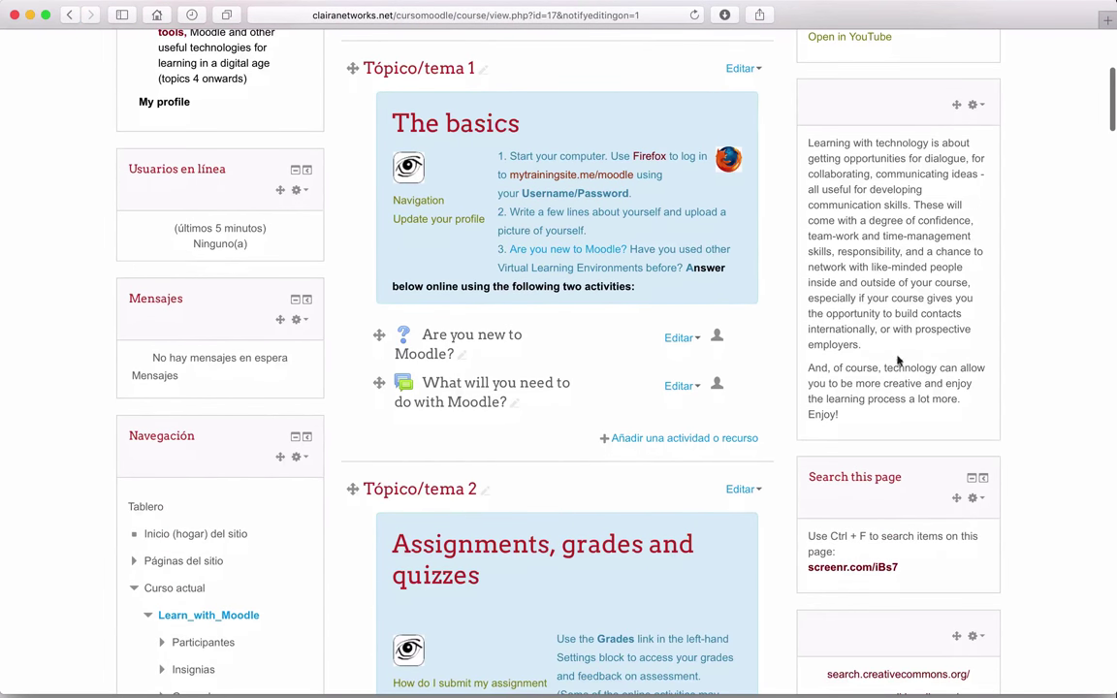
{"action": "scroll", "coordinate": [898, 360], "scroll_direction": "down", "scroll_amount": 7}
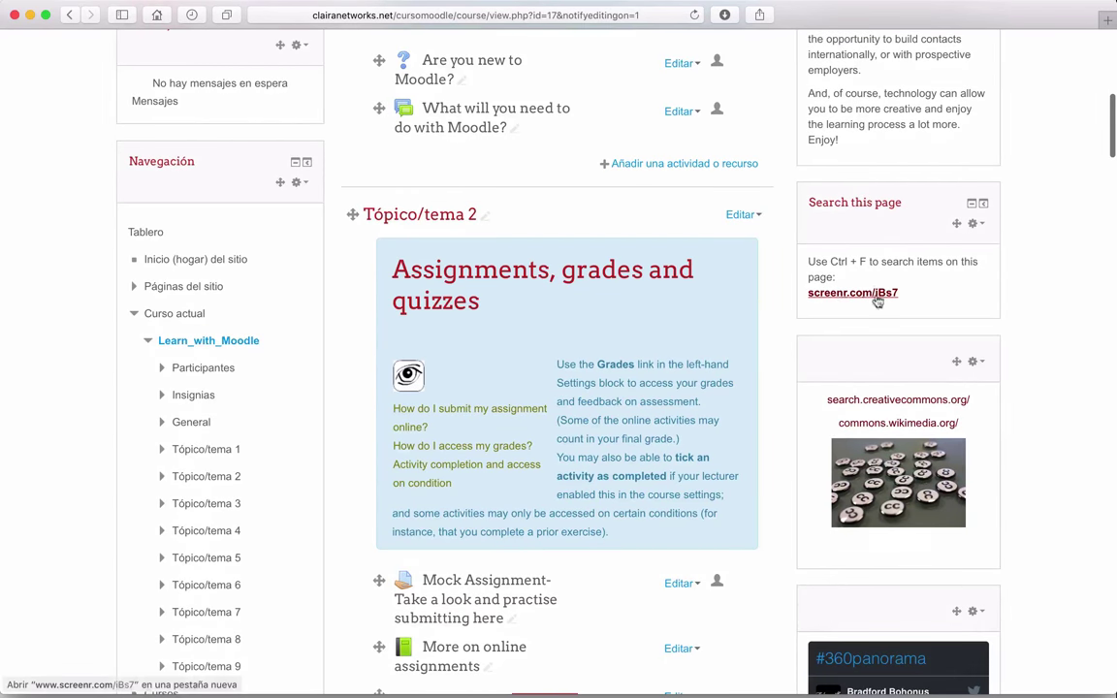
{"action": "scroll", "coordinate": [1048, 342], "scroll_direction": "down", "scroll_amount": 3}
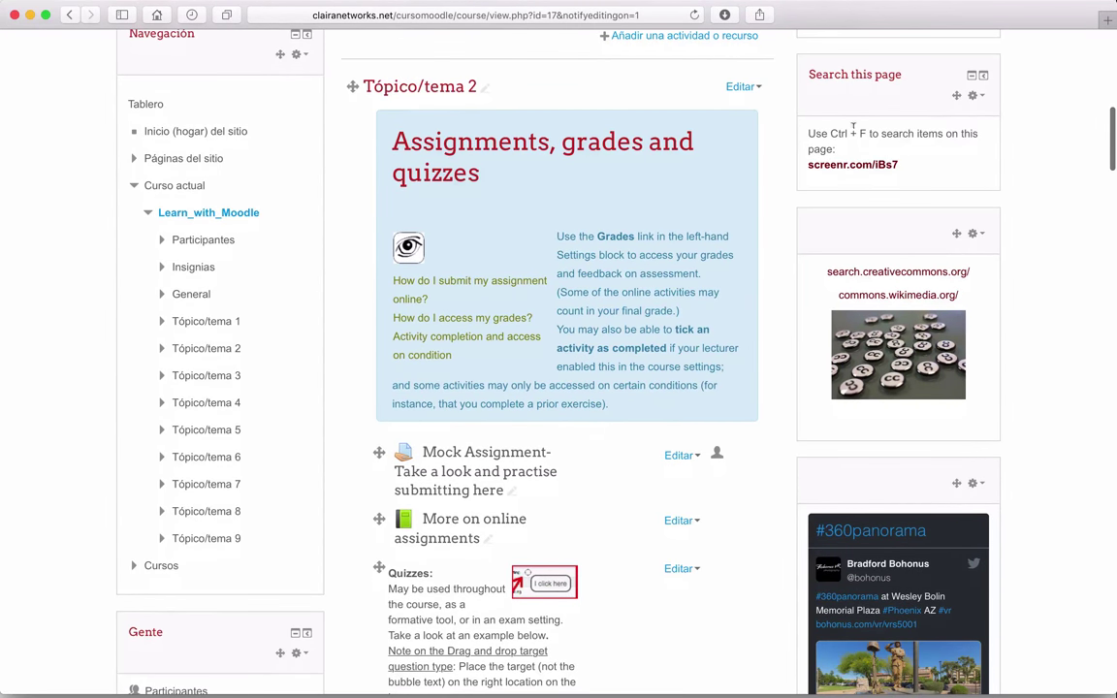
{"action": "scroll", "coordinate": [1054, 248], "scroll_direction": "down", "scroll_amount": 10}
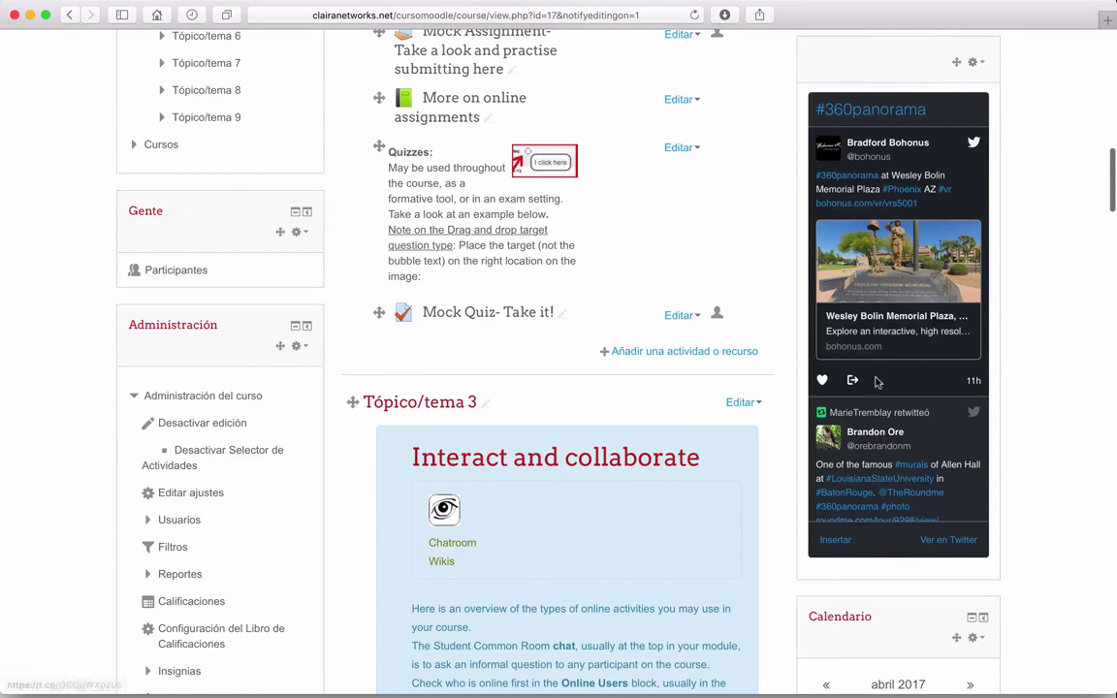
Browse the tweets and panorama images in the course's #360panorama feed block.
{"action": "left_click", "coordinate": [981, 64]}
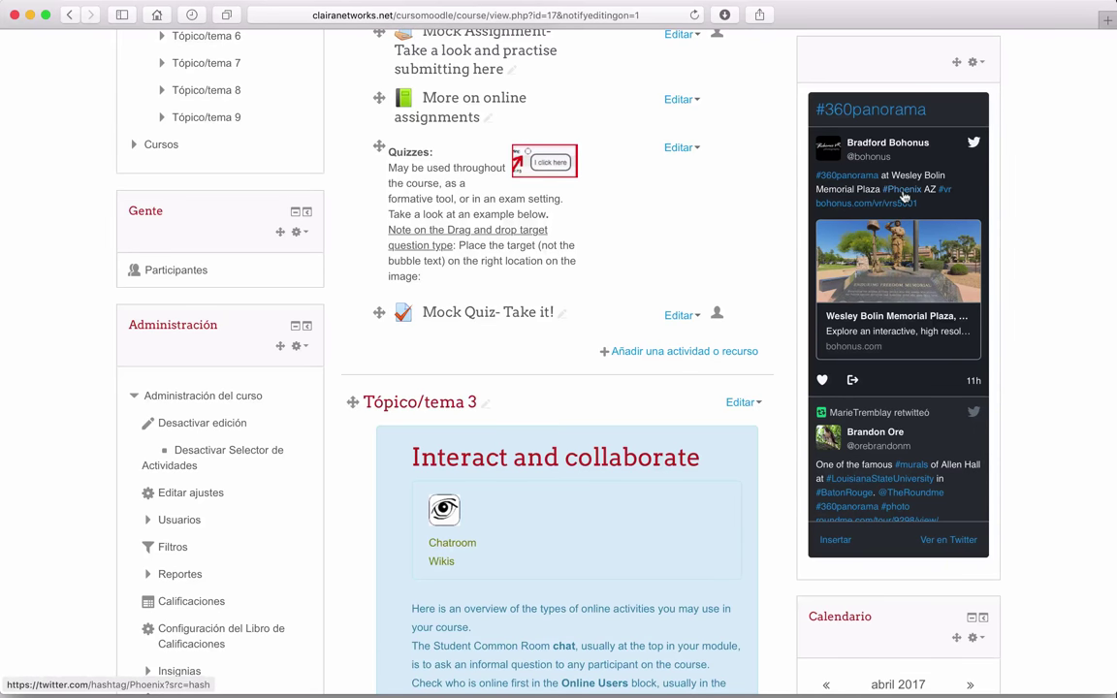
{"action": "scroll", "coordinate": [901, 197], "scroll_direction": "down", "scroll_amount": 5}
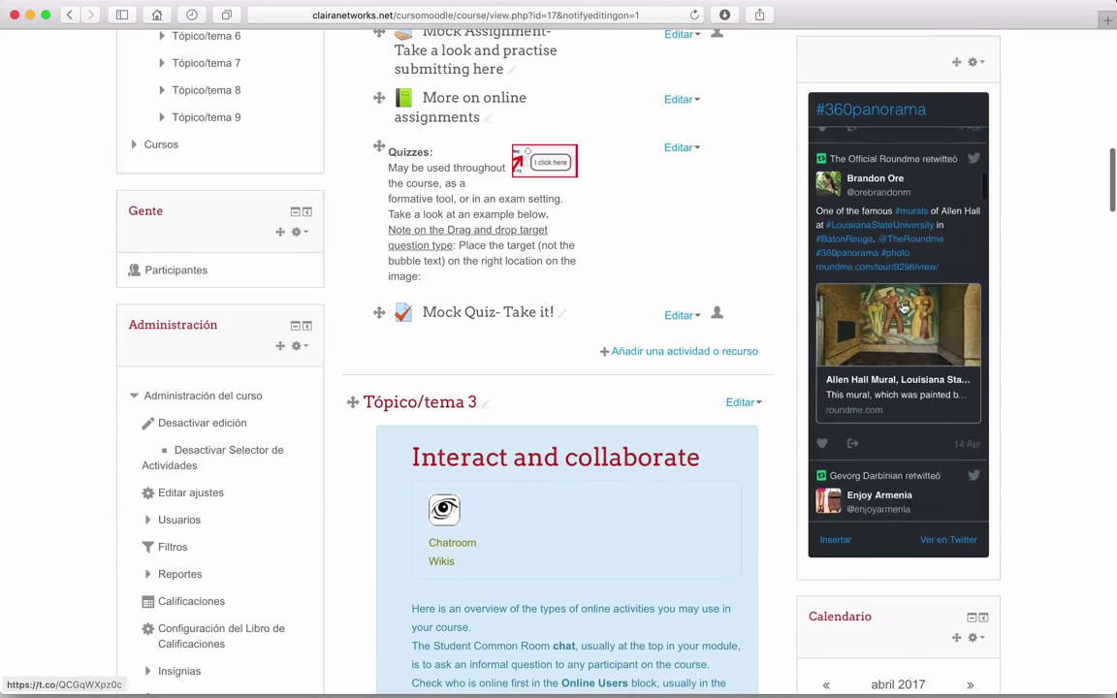
{"action": "scroll", "coordinate": [902, 308], "scroll_direction": "up", "scroll_amount": 5}
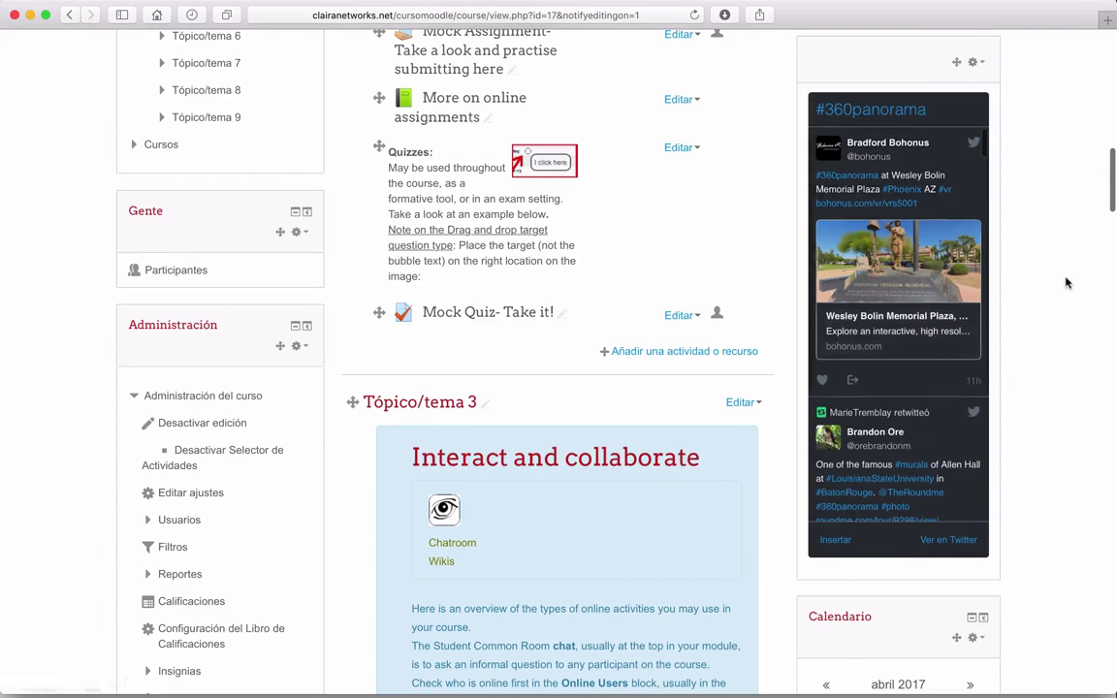
{"action": "scroll", "coordinate": [1066, 283], "scroll_direction": "up", "scroll_amount": 2}
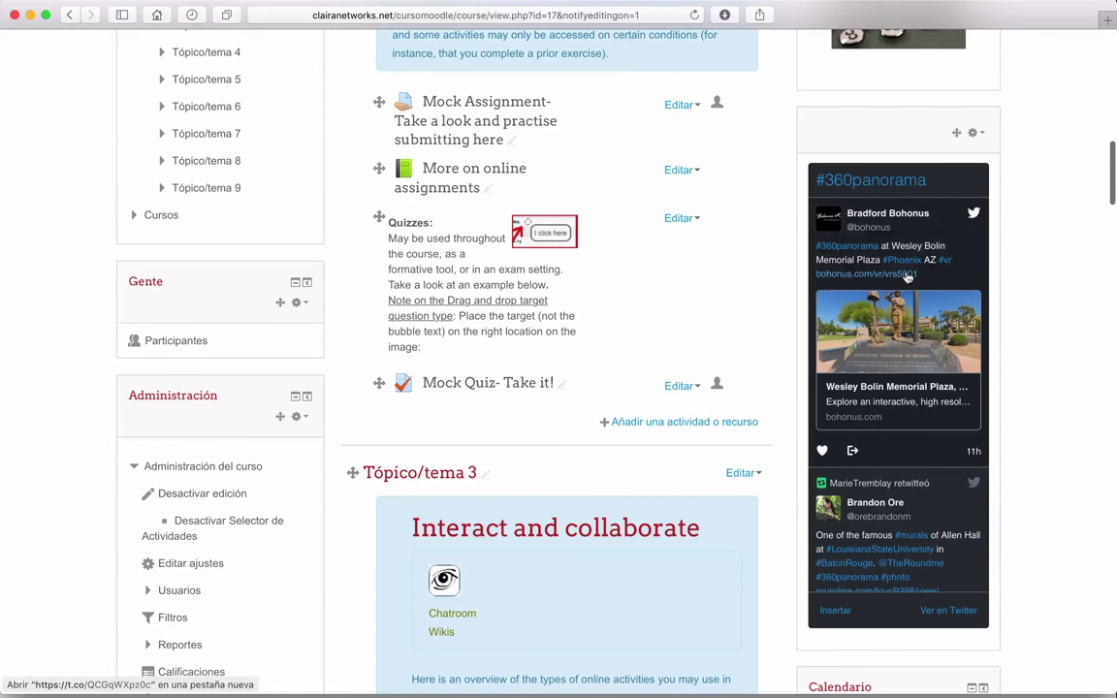
{"action": "scroll", "coordinate": [907, 277], "scroll_direction": "down", "scroll_amount": 3}
{"action": "scroll", "coordinate": [908, 277], "scroll_direction": "down", "scroll_amount": 5}
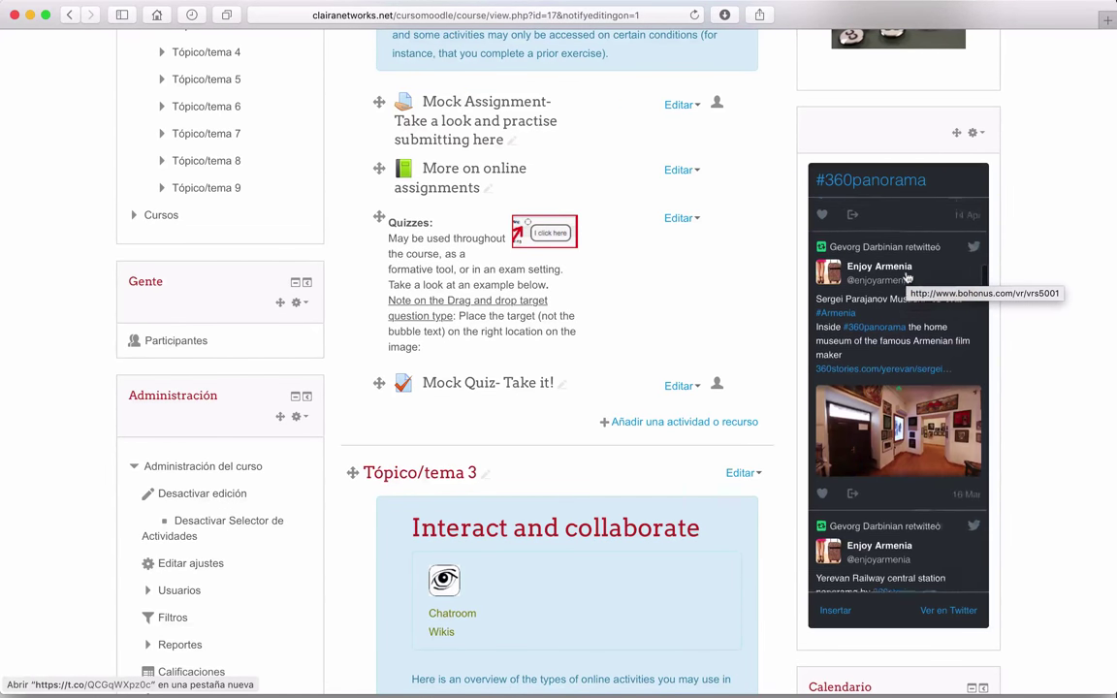
{"action": "scroll", "coordinate": [907, 291], "scroll_direction": "up", "scroll_amount": 5}
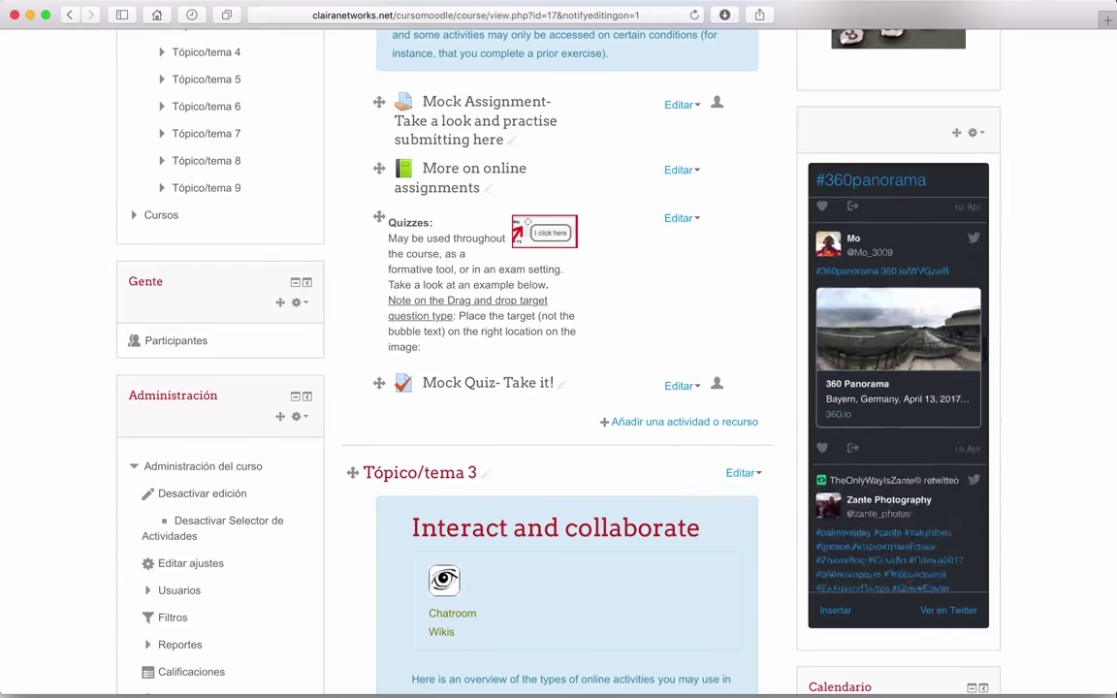
{"action": "scroll", "coordinate": [979, 453], "scroll_direction": "down", "scroll_amount": 3}
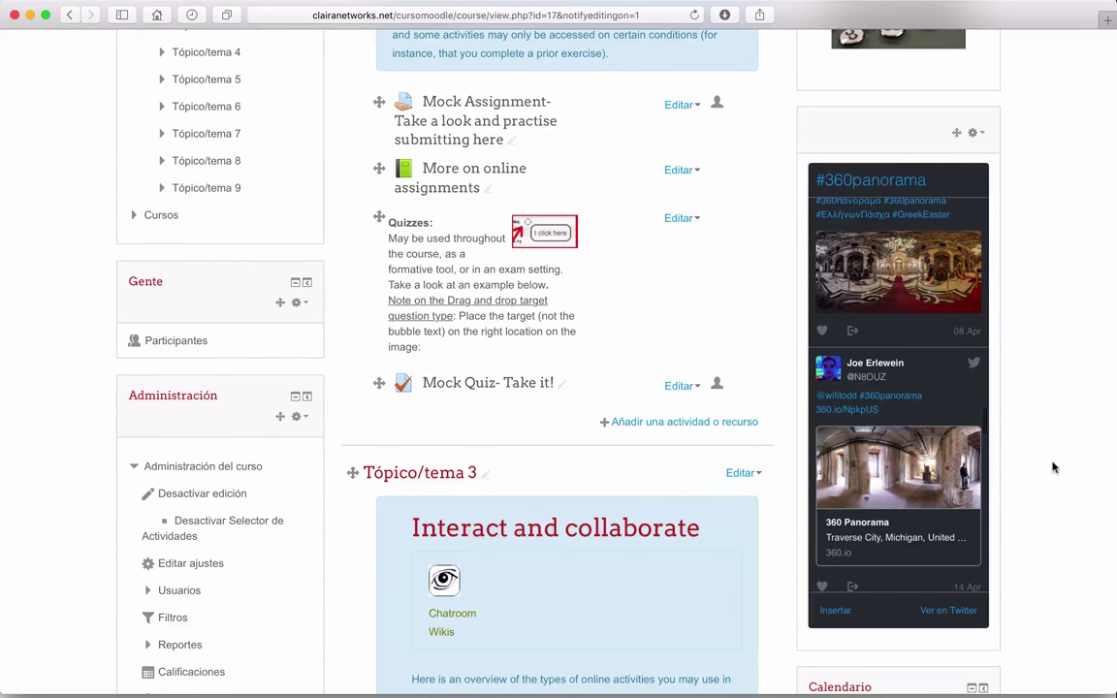
View the "What is Mentoring?" choice in Tópico/tema 3, try to enrol in the course from it, and return to the activity.
{"action": "scroll", "coordinate": [1054, 468], "scroll_direction": "down", "scroll_amount": 10}
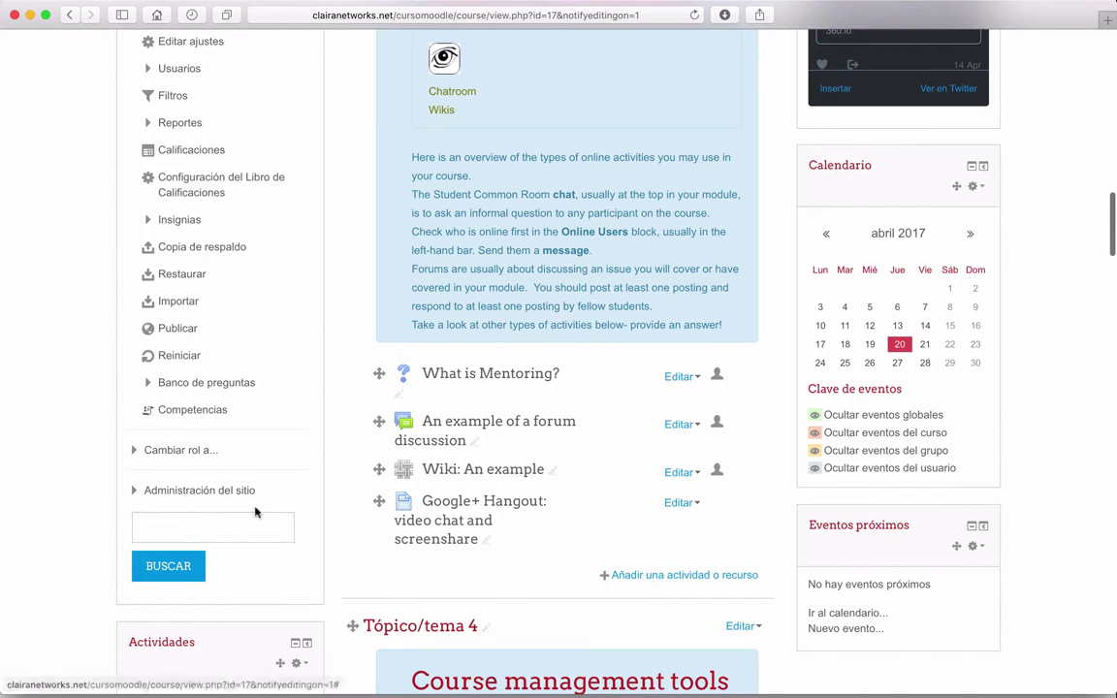
{"action": "scroll", "coordinate": [257, 512], "scroll_direction": "down", "scroll_amount": 8}
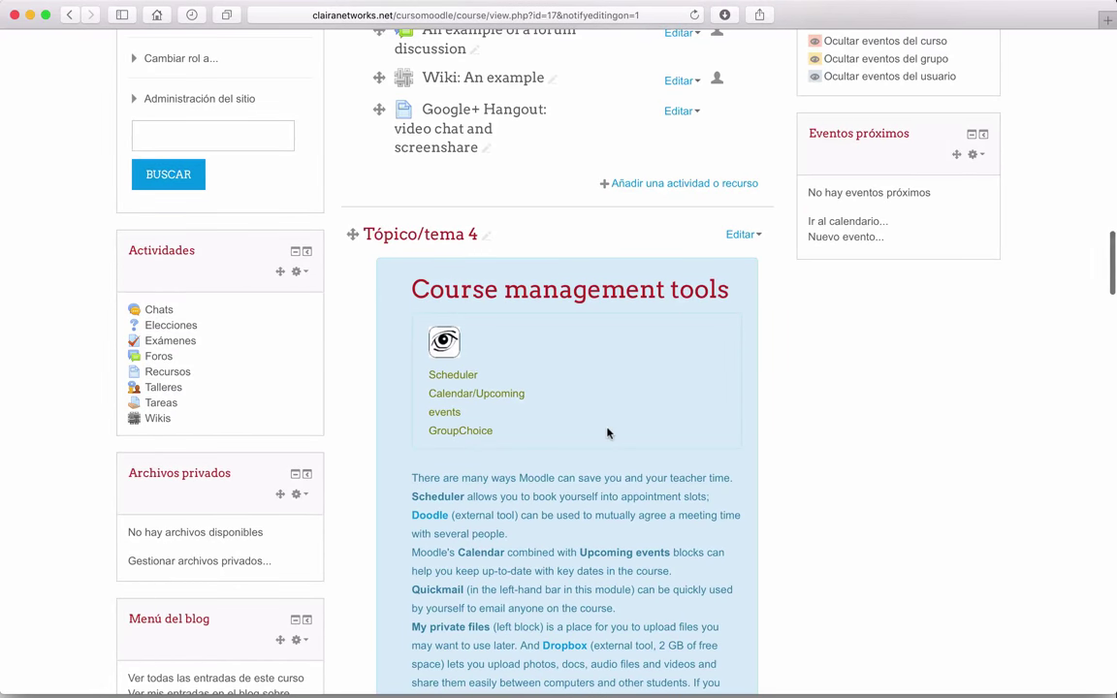
{"action": "scroll", "coordinate": [569, 260], "scroll_direction": "up", "scroll_amount": 20}
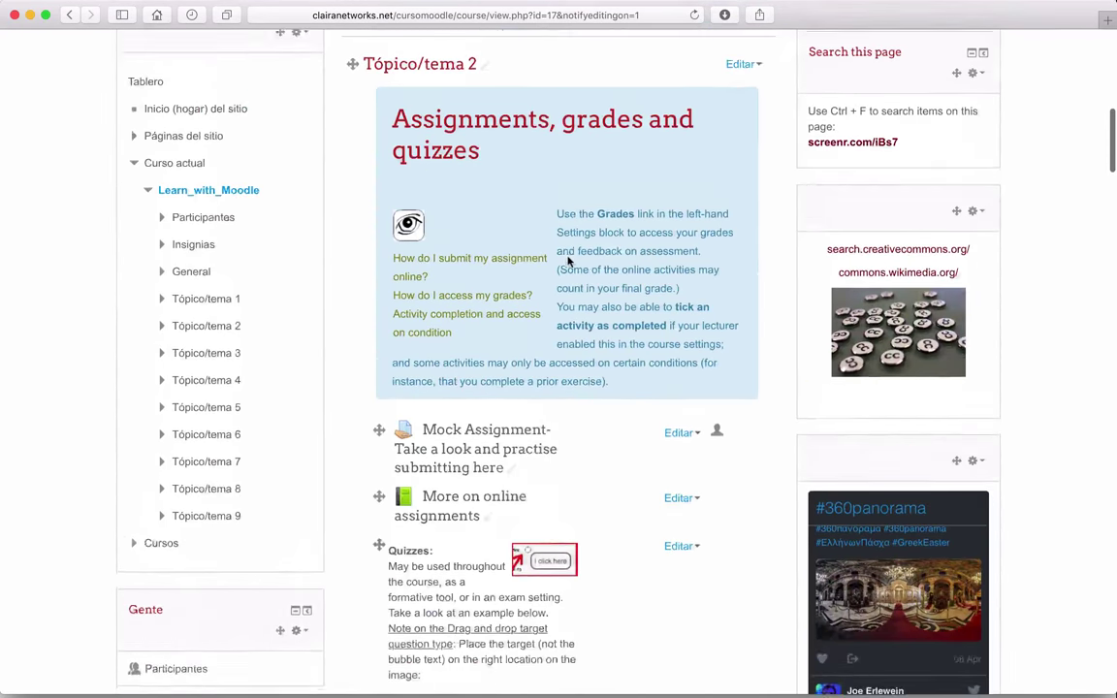
{"action": "scroll", "coordinate": [569, 260], "scroll_direction": "up", "scroll_amount": 2}
{"action": "scroll", "coordinate": [455, 307], "scroll_direction": "down", "scroll_amount": 20}
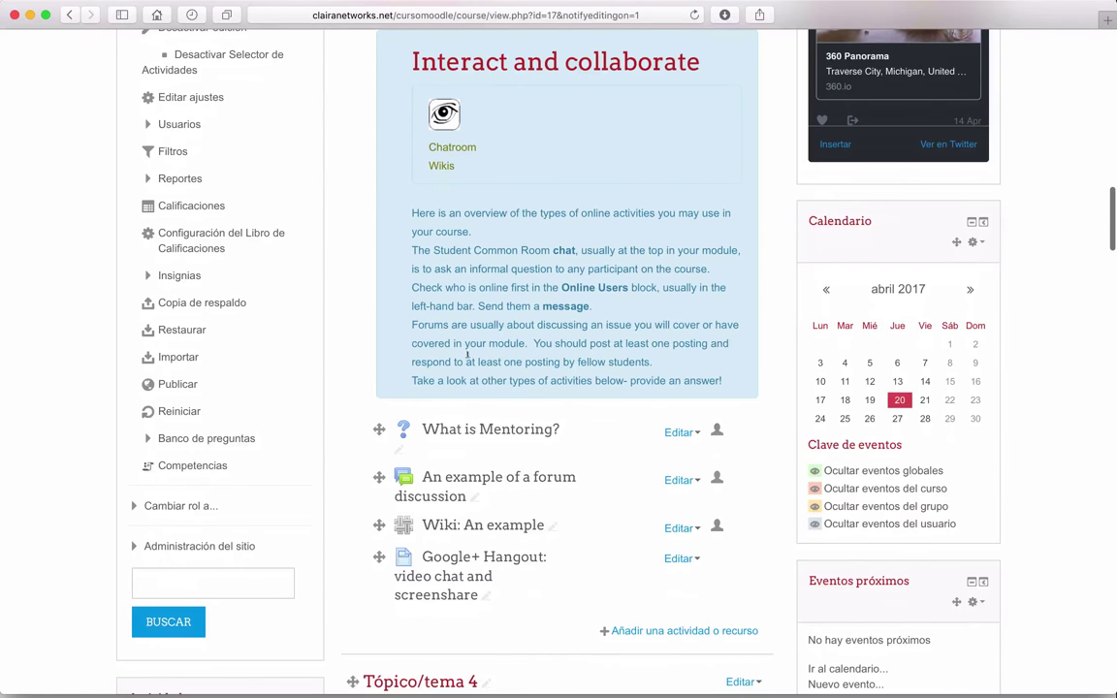
{"action": "left_click", "coordinate": [489, 428]}
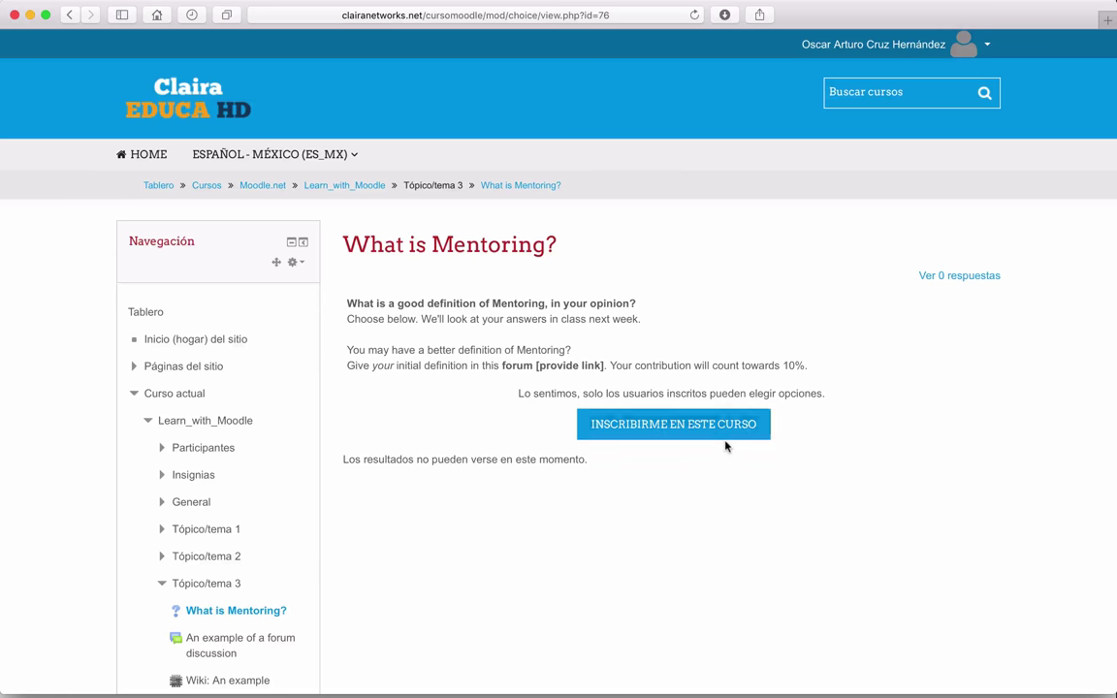
{"action": "left_click", "coordinate": [684, 429]}
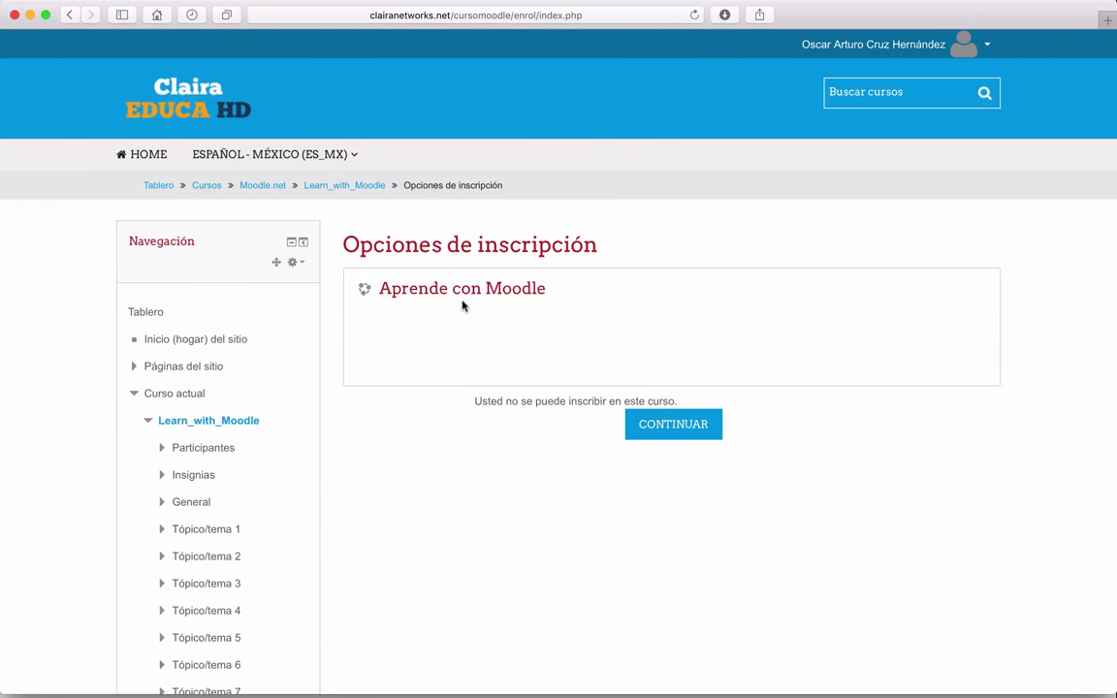
{"action": "left_click", "coordinate": [679, 424]}
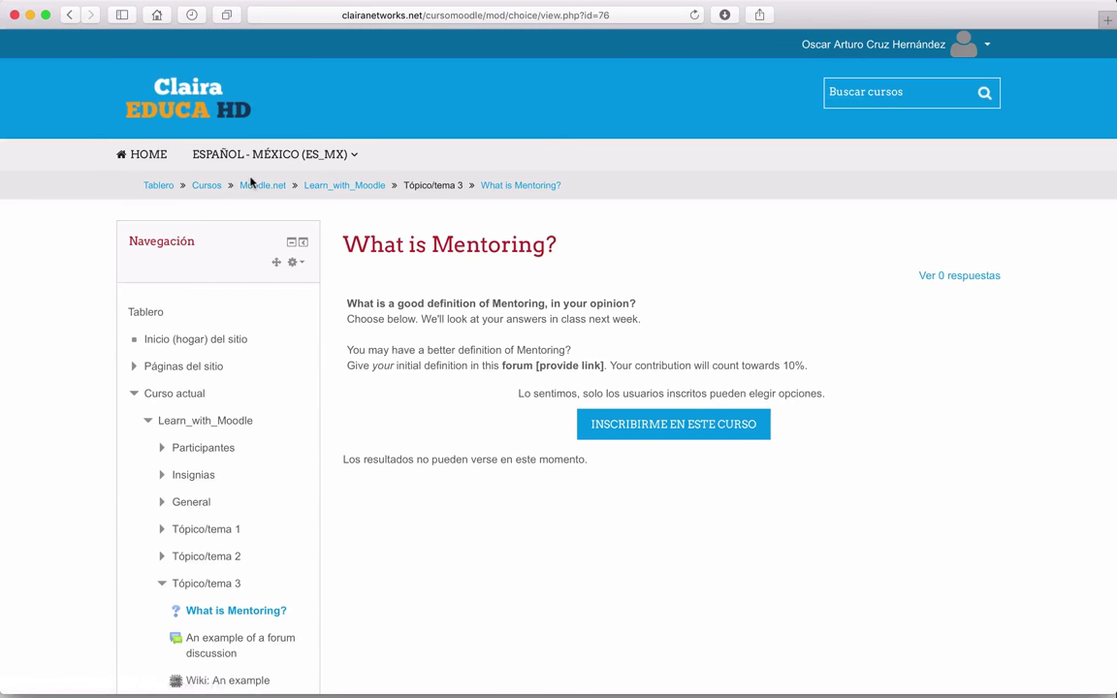
Reopen the "Aprende con Moodle" course from the Moodle.net category in the course list and go to the Tópico/tema 3 activities.
{"action": "left_click", "coordinate": [207, 188]}
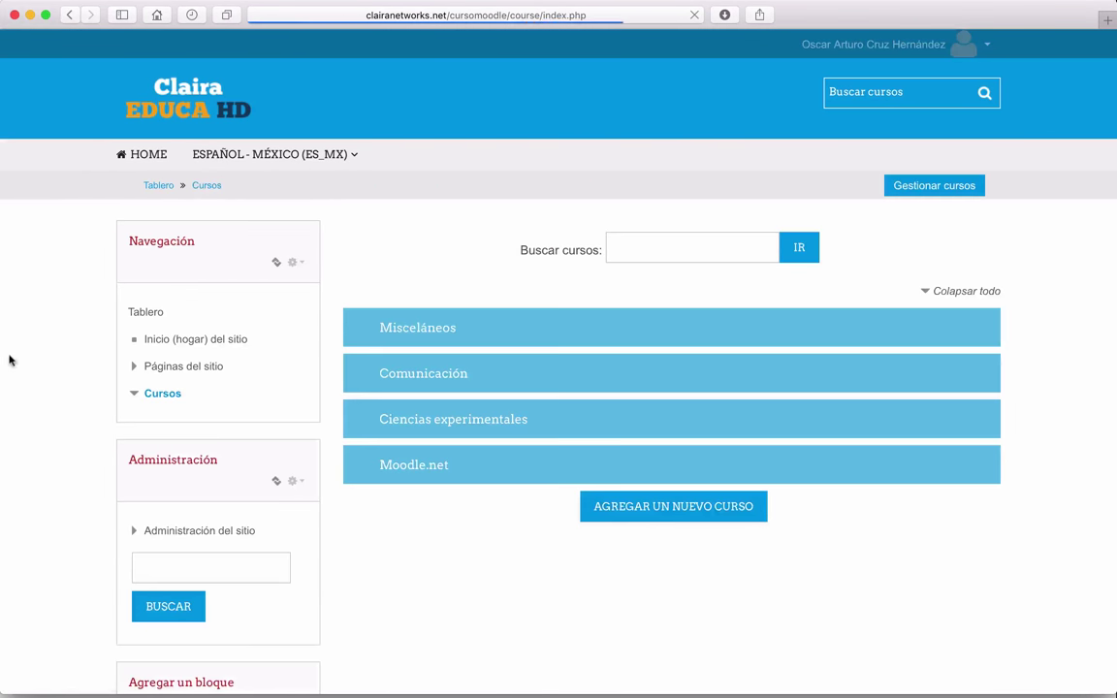
{"action": "left_click", "coordinate": [362, 470]}
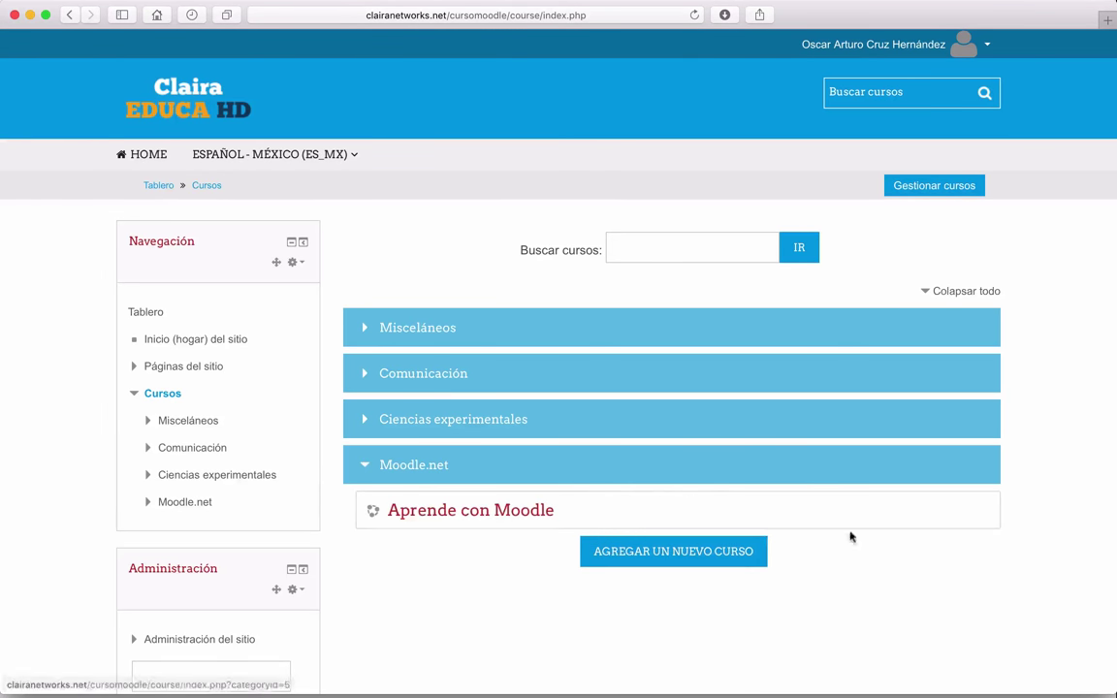
{"action": "left_click", "coordinate": [468, 513]}
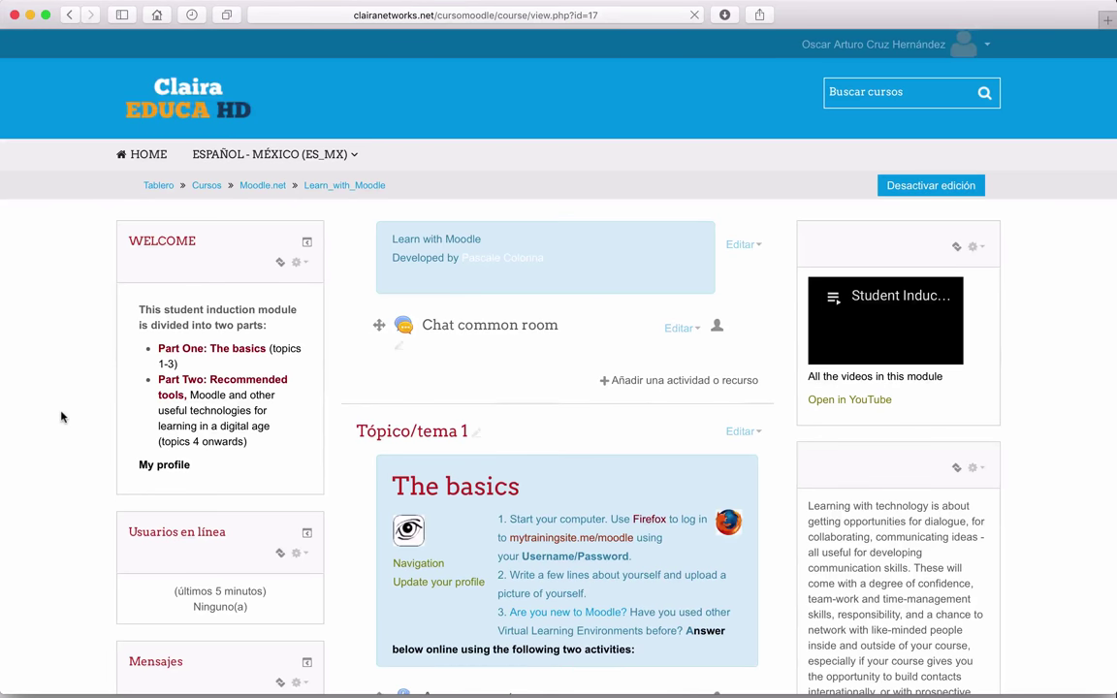
{"action": "scroll", "coordinate": [61, 417], "scroll_direction": "down", "scroll_amount": 5}
{"action": "scroll", "coordinate": [60, 417], "scroll_direction": "down", "scroll_amount": 15}
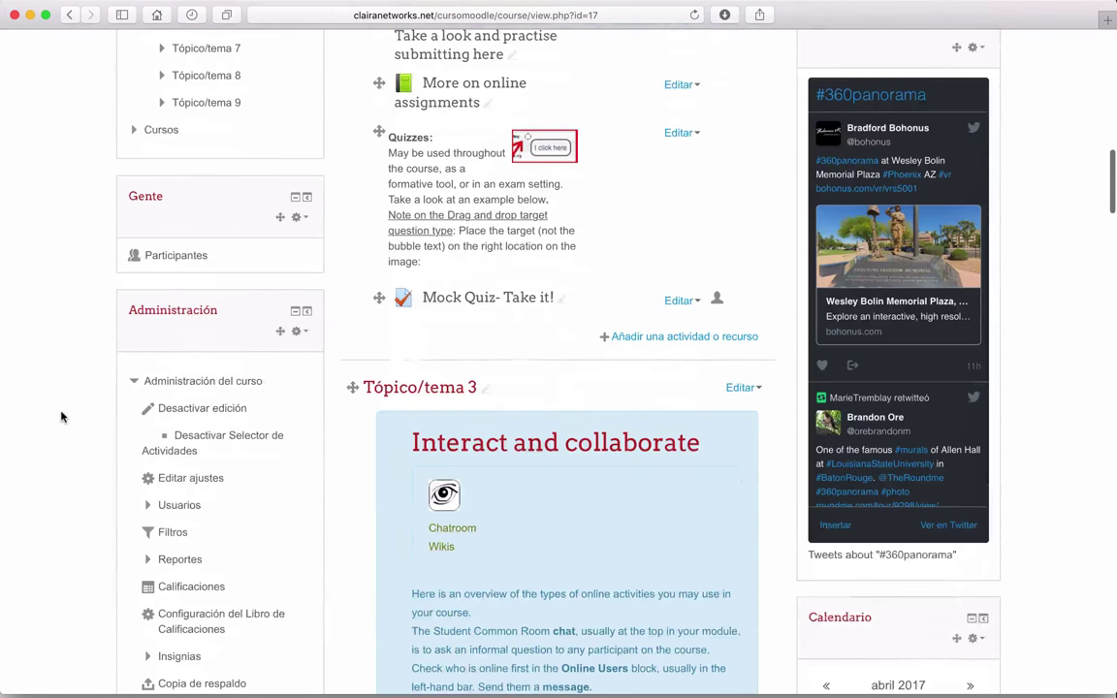
{"action": "scroll", "coordinate": [60, 417], "scroll_direction": "down", "scroll_amount": 12}
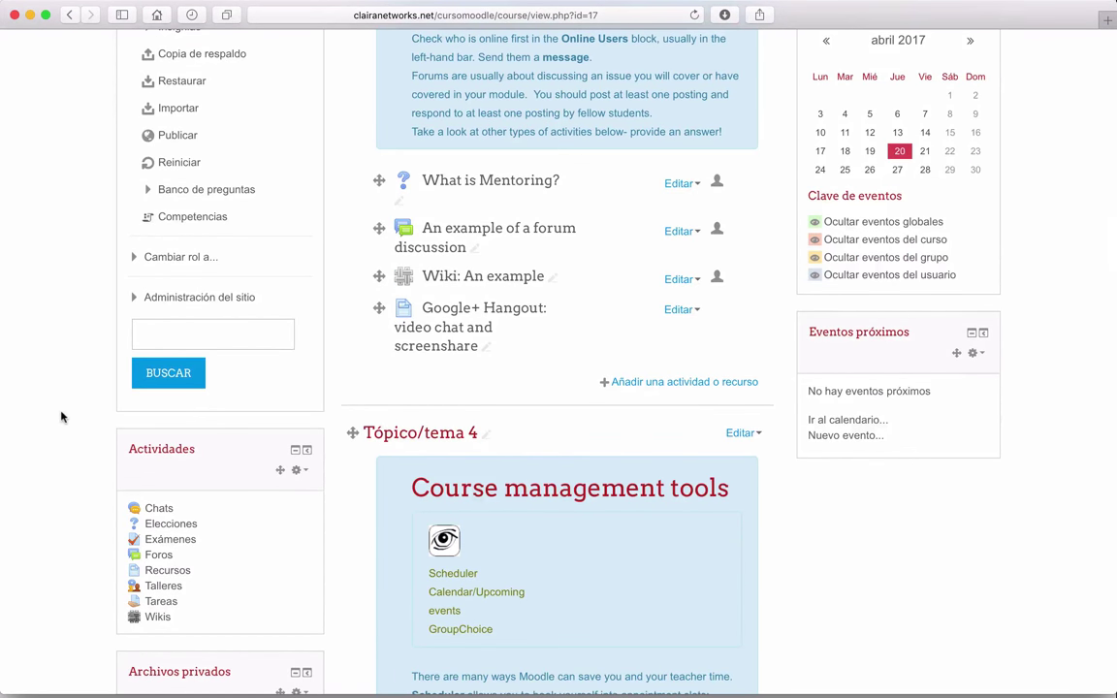